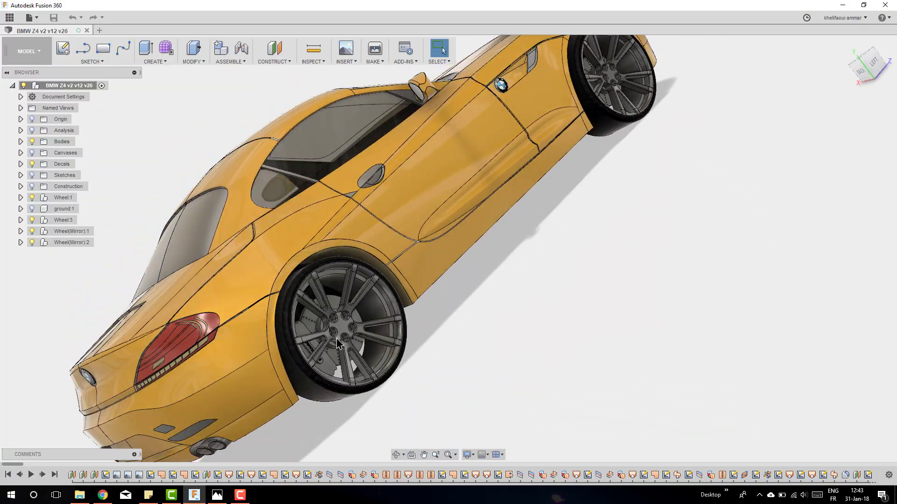
Reframe the car's side view, then switch the BMW Z4 design to the Patch workspace
{"action": "scroll", "coordinate": [334, 346], "scroll_direction": "up", "scroll_amount": 8}
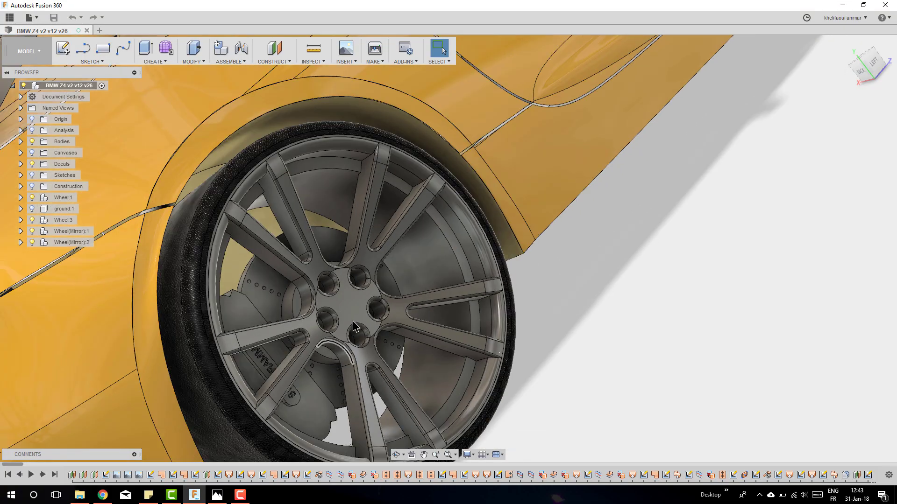
{"action": "middle_click_drag", "start_coordinate": [335, 345], "coordinate": [355, 334], "text": "shift"}
{"action": "scroll", "coordinate": [324, 354], "scroll_direction": "down", "scroll_amount": 10}
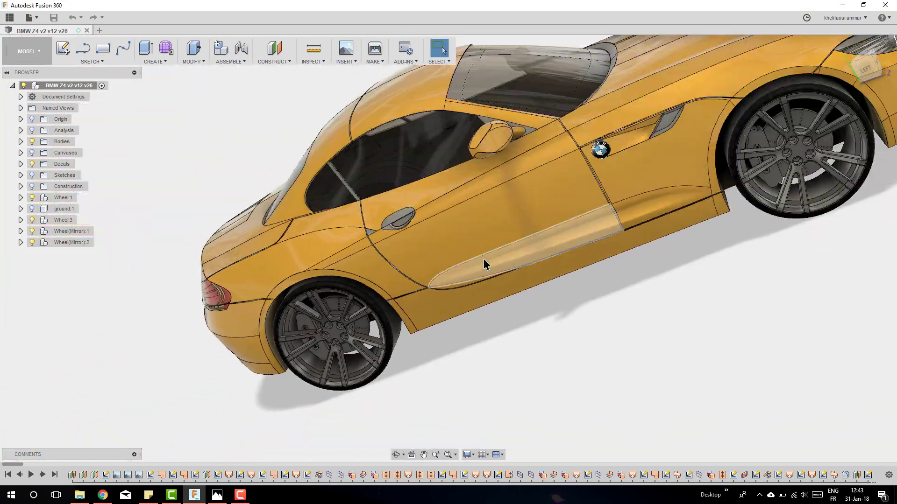
{"action": "middle_click_drag", "start_coordinate": [486, 260], "coordinate": [265, 364]}
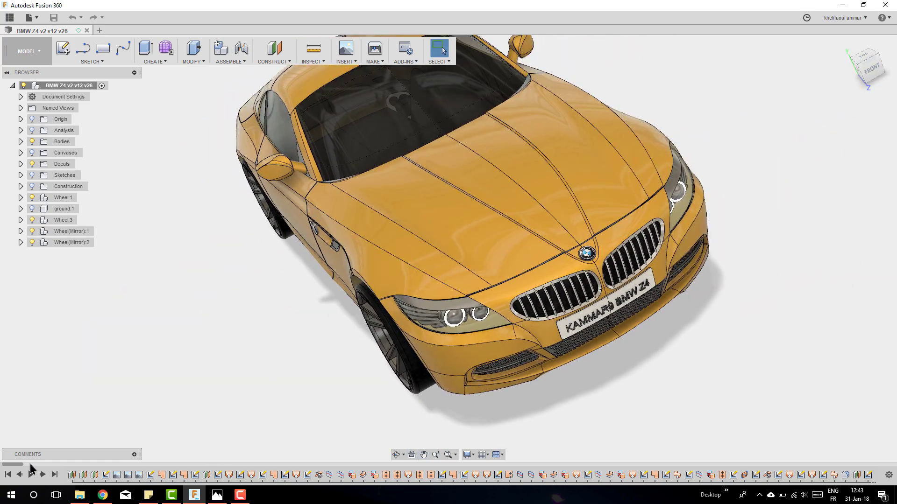
{"action": "left_click_drag", "start_coordinate": [18, 464], "coordinate": [23, 436]}
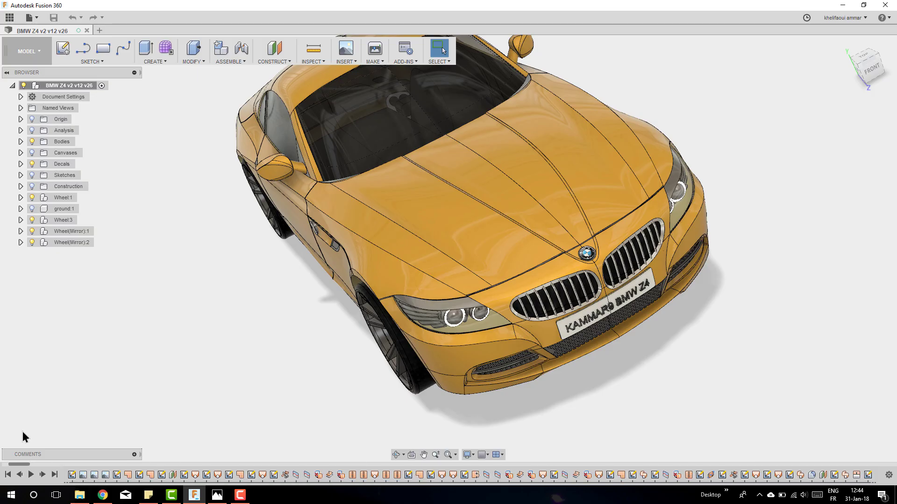
{"action": "left_click", "coordinate": [35, 51]}
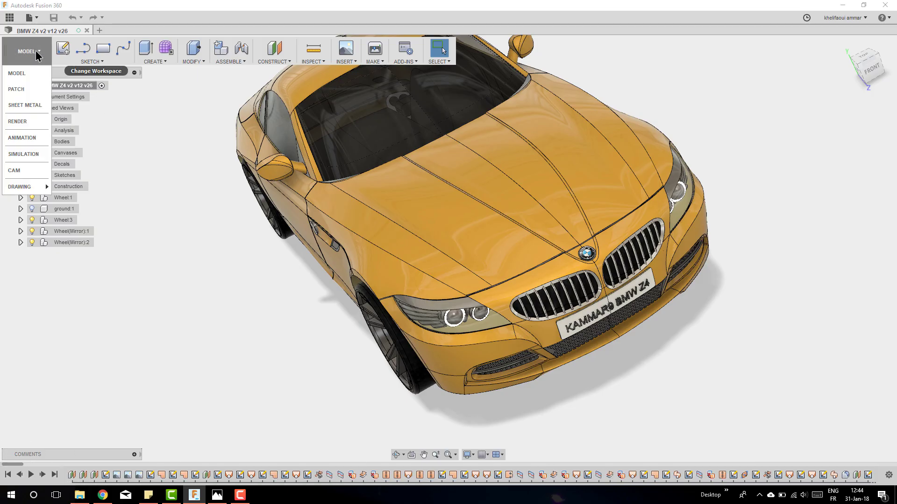
{"action": "left_click", "coordinate": [24, 91]}
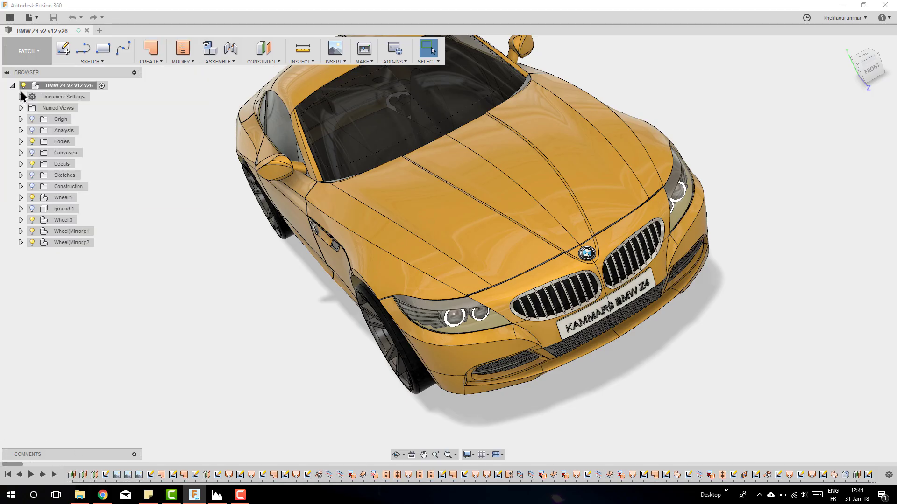
Check the Patch MODIFY menu, then orbit the car from front-left to front-right and zoom
{"action": "left_click", "coordinate": [189, 62]}
{"action": "left_click", "coordinate": [190, 61]}
{"action": "left_click", "coordinate": [156, 61]}
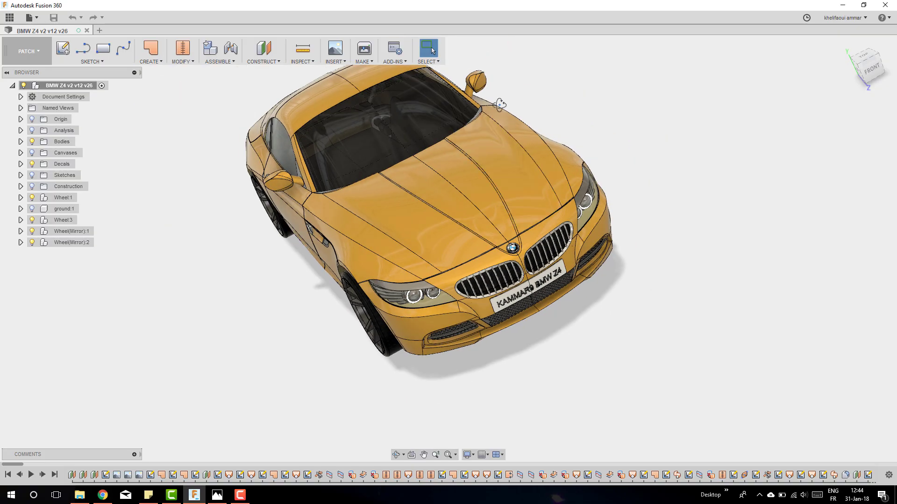
{"action": "middle_click_drag", "start_coordinate": [270, 191], "coordinate": [496, 131], "text": "shift"}
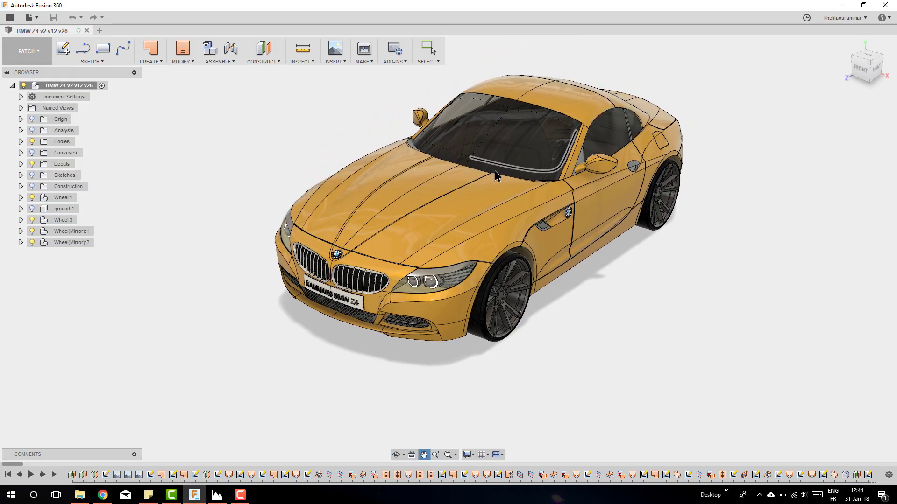
{"action": "scroll", "coordinate": [513, 107], "scroll_direction": "up", "scroll_amount": 3}
{"action": "scroll", "coordinate": [504, 107], "scroll_direction": "down", "scroll_amount": 2}
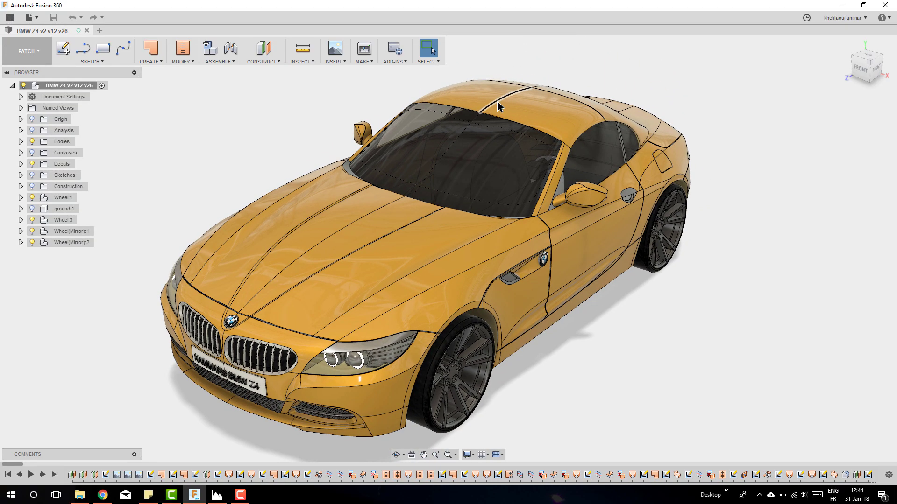
{"action": "scroll", "coordinate": [497, 107], "scroll_direction": "up", "scroll_amount": 2}
Page through seven Kammar9 renders in Photos to the black and gold butterfly BMW, then go to Chrome
{"action": "left_click", "coordinate": [217, 494]}
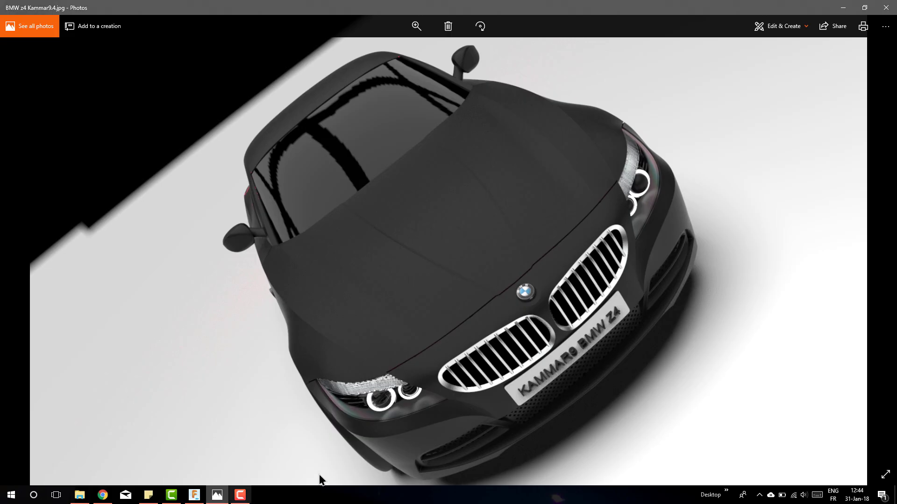
{"action": "left_click", "coordinate": [877, 257]}
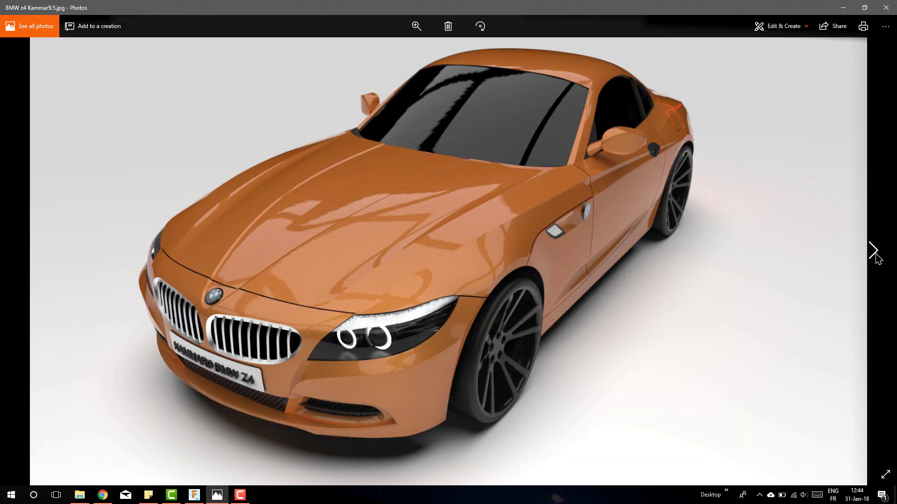
{"action": "left_click", "coordinate": [877, 257]}
{"action": "left_click", "coordinate": [877, 257]}
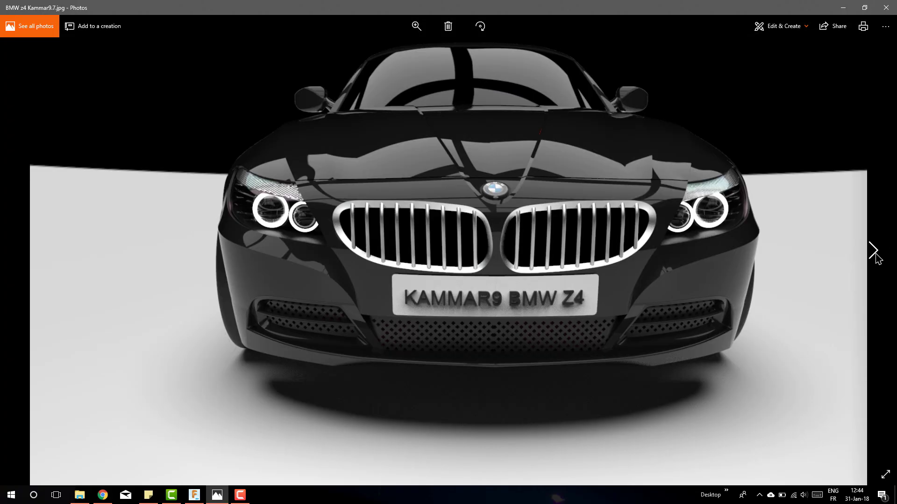
{"action": "left_click", "coordinate": [878, 257]}
{"action": "left_click", "coordinate": [878, 257]}
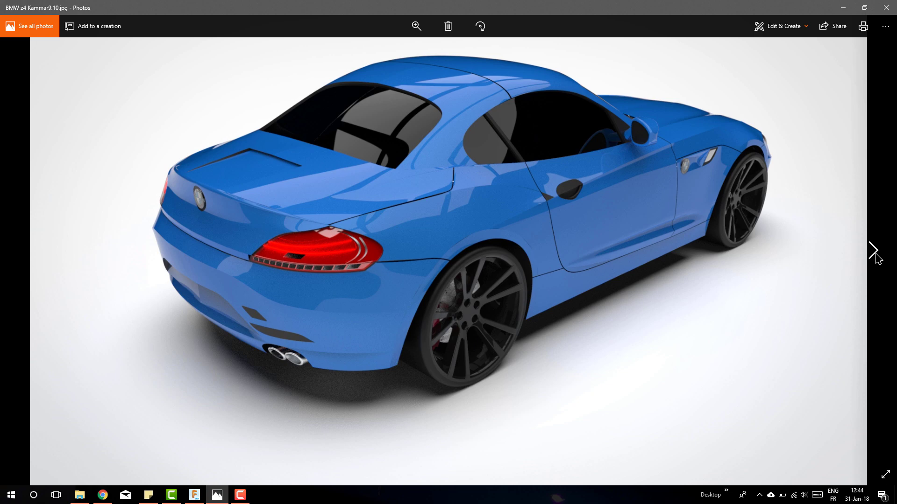
{"action": "left_click", "coordinate": [877, 257]}
{"action": "left_click", "coordinate": [878, 257]}
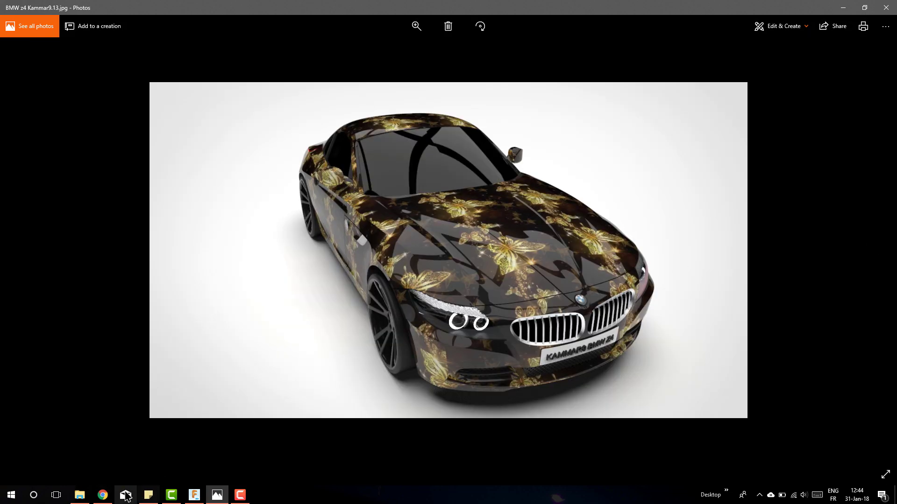
{"action": "left_click", "coordinate": [103, 495]}
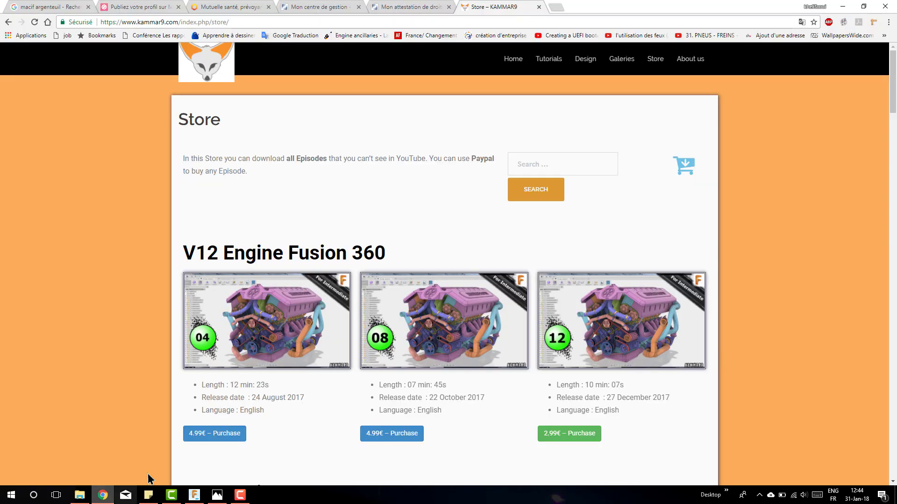
Reload and scroll the KAMMAR9 Store page, then bring the Fusion 360 design back
{"action": "left_click", "coordinate": [655, 61]}
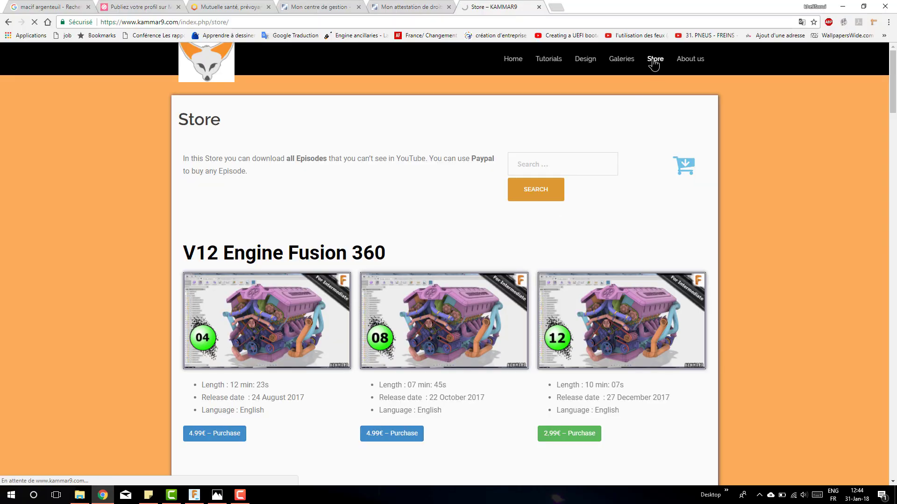
{"action": "scroll", "coordinate": [443, 280], "scroll_direction": "down", "scroll_amount": 1}
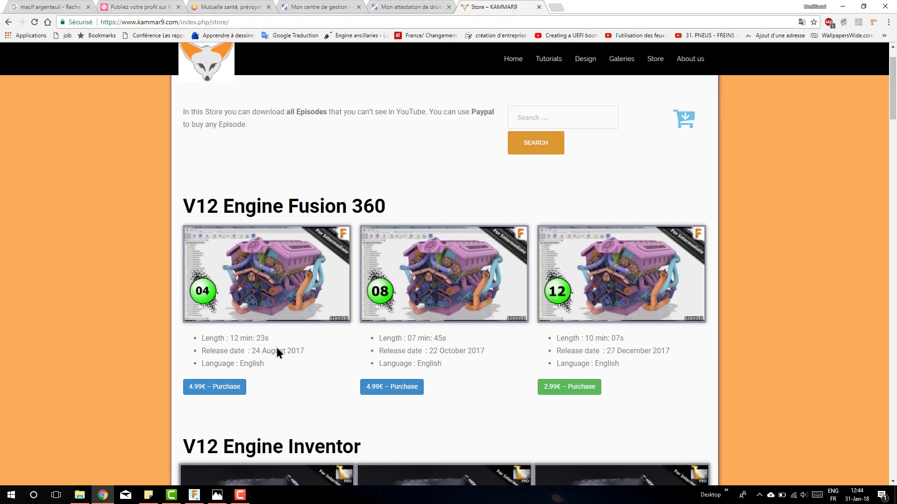
{"action": "left_click", "coordinate": [194, 499]}
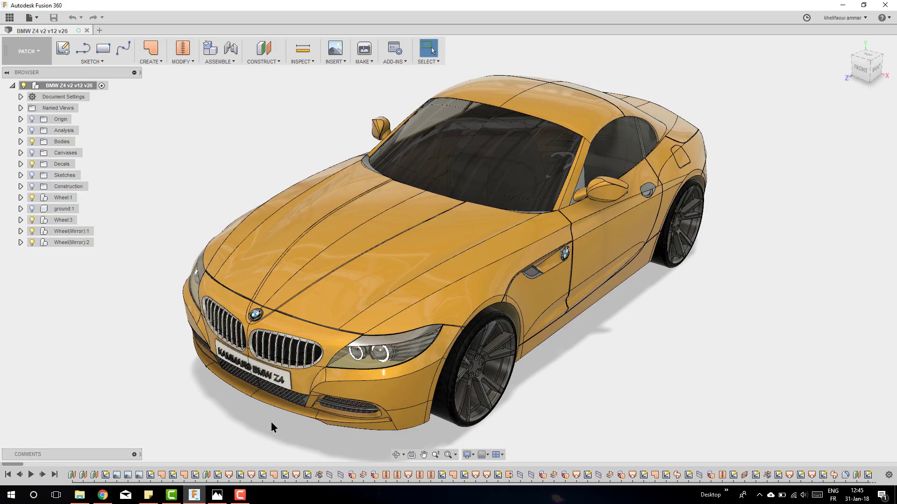
Create a new Untitled design and start a 2-Point Rectangle sketch on the front plane
{"action": "left_click", "coordinate": [99, 31]}
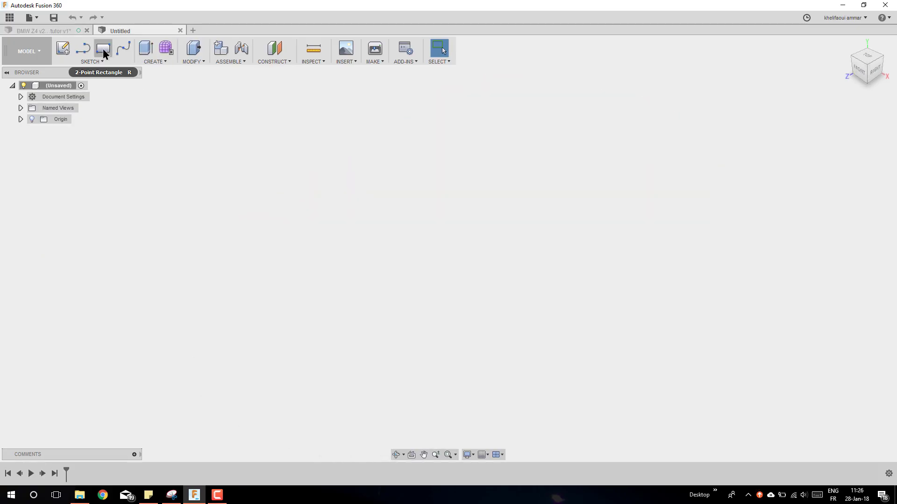
{"action": "left_click", "coordinate": [103, 49]}
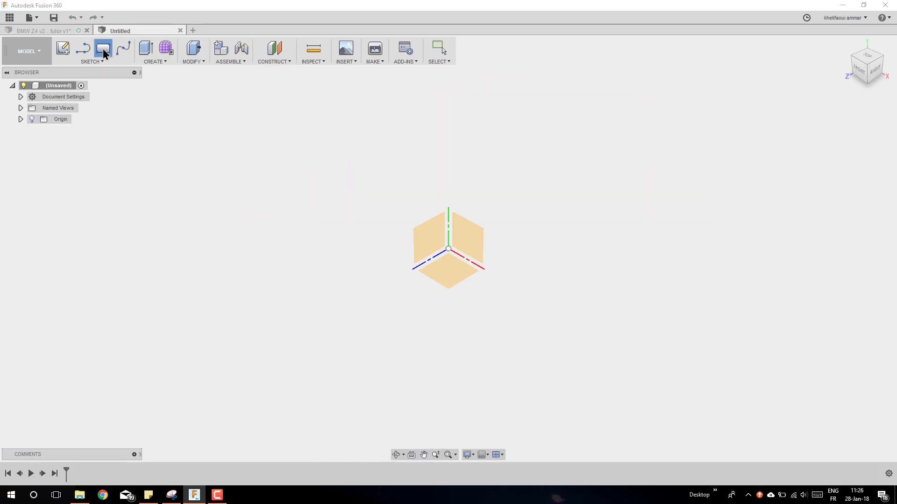
{"action": "left_click", "coordinate": [474, 244]}
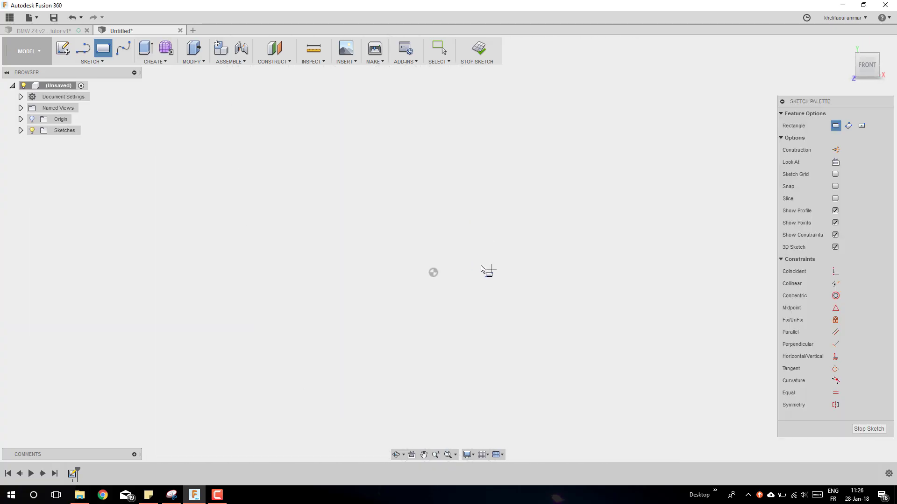
Draw a two-point rectangle on the front plane
{"action": "left_click", "coordinate": [335, 198]}
{"action": "left_click", "coordinate": [525, 317]}
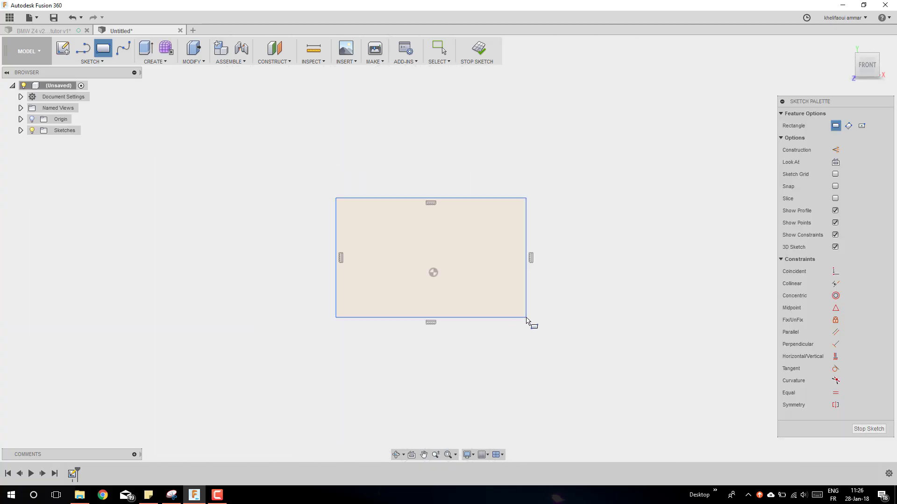
{"action": "key", "text": "Escape"}
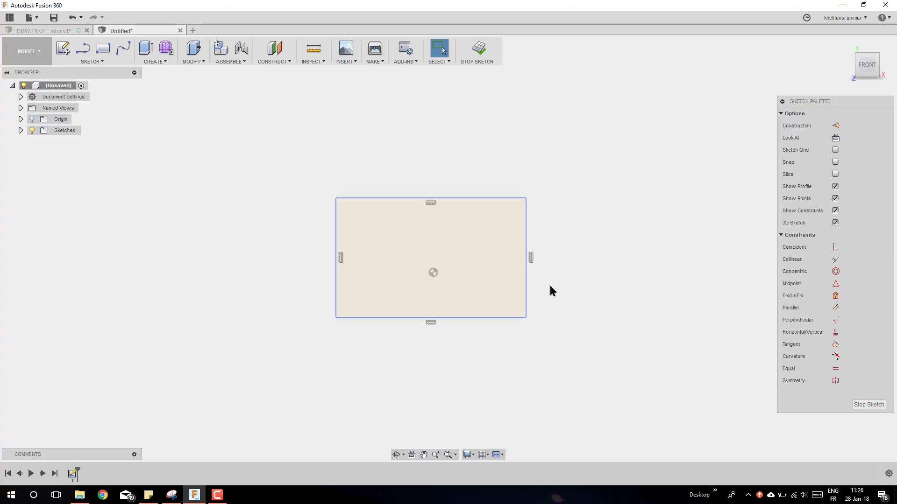
{"action": "scroll", "coordinate": [546, 280], "scroll_direction": "up", "scroll_amount": 1}
Dimension the rectangle 88 mm wide and 58 mm high
{"action": "key", "text": "d"}
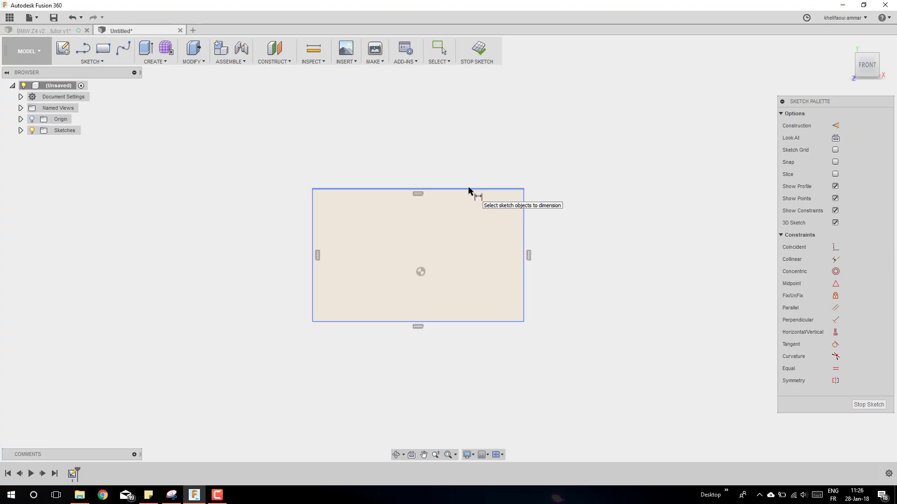
{"action": "left_click", "coordinate": [472, 190]}
{"action": "left_click", "coordinate": [471, 148]}
{"action": "type", "text": "88"}
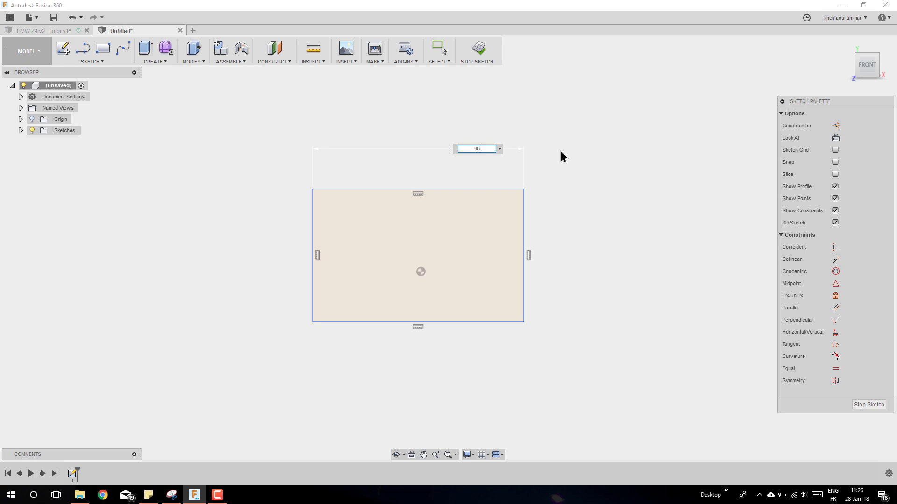
{"action": "key", "text": "Return"}
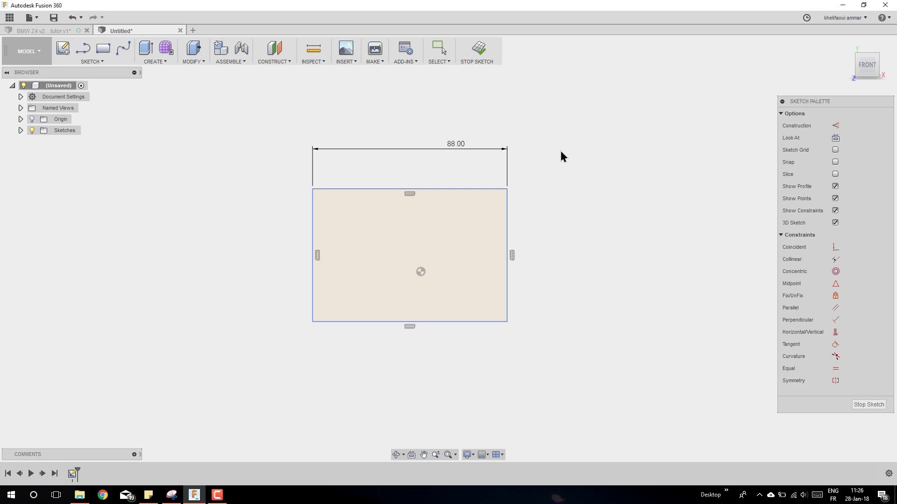
{"action": "left_click", "coordinate": [510, 216]}
{"action": "left_click", "coordinate": [565, 220]}
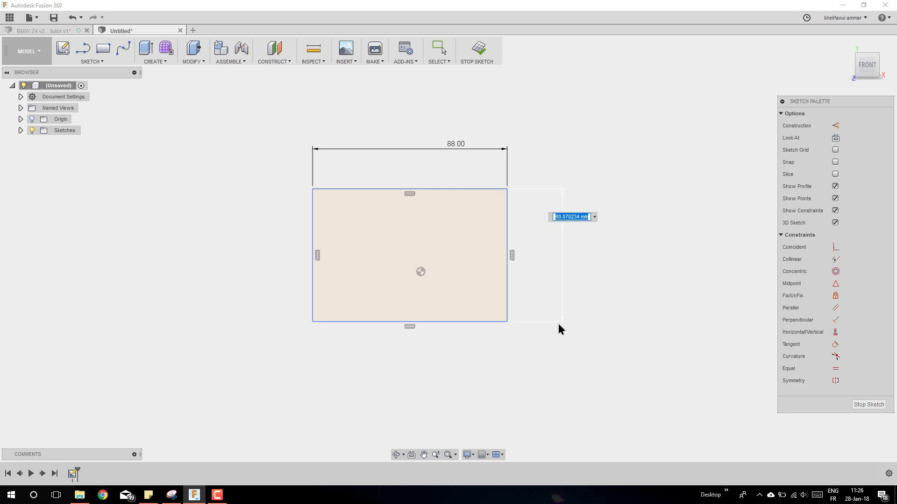
{"action": "type", "text": "58"}
{"action": "key", "text": "Return"}
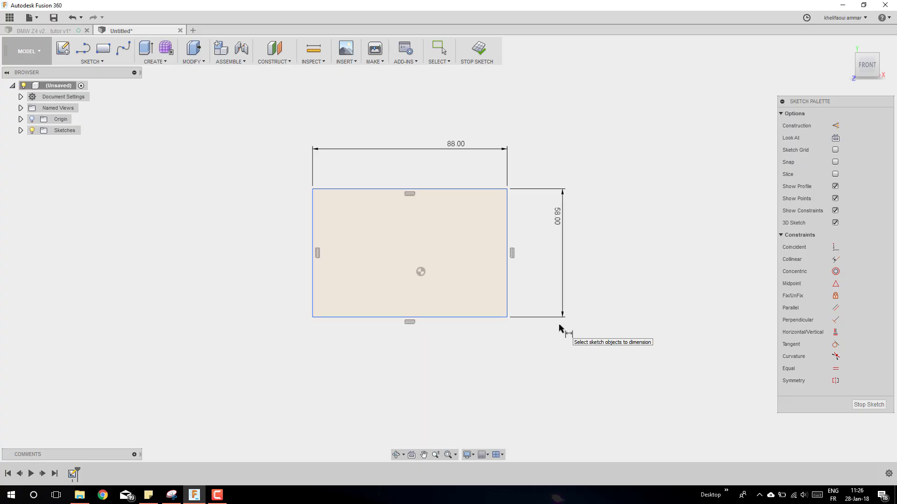
Centre the rectangle with 58/2 from the top edge and 44 from the left edge, then stop the sketch
{"action": "scroll", "coordinate": [400, 228], "scroll_direction": "up", "scroll_amount": 2}
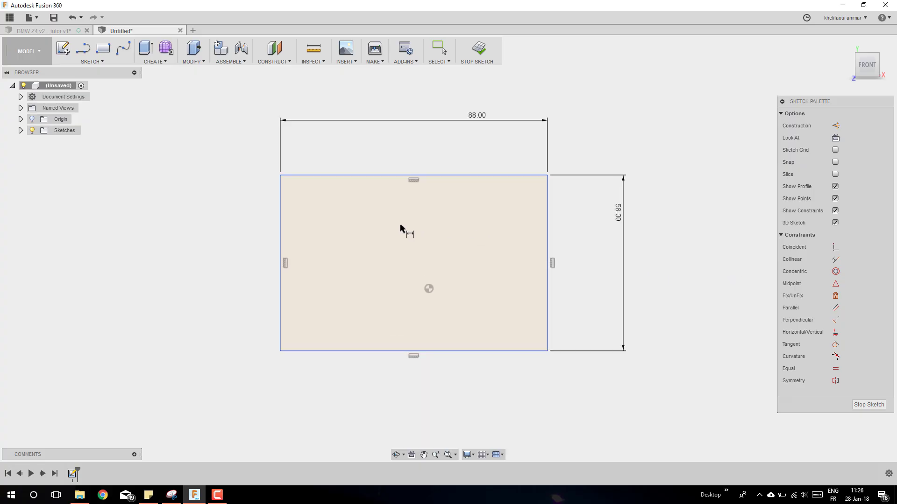
{"action": "left_click", "coordinate": [455, 176]}
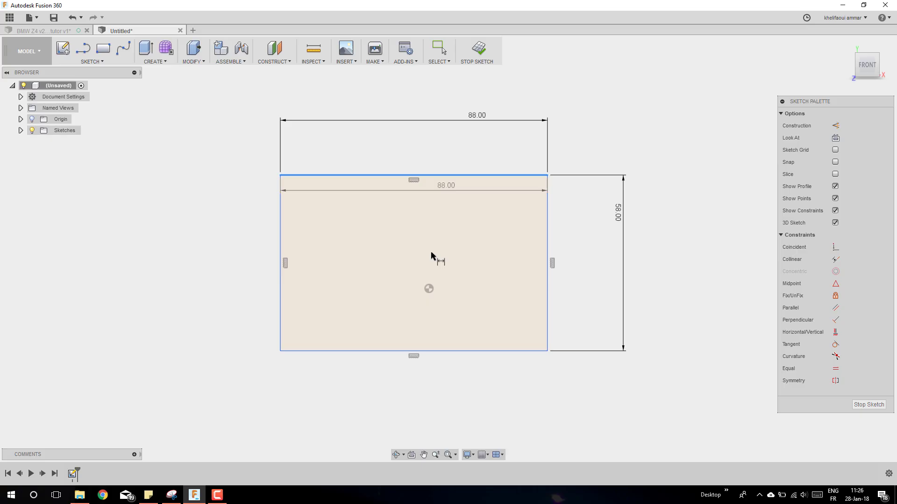
{"action": "left_click", "coordinate": [429, 289]}
{"action": "left_click", "coordinate": [237, 235]}
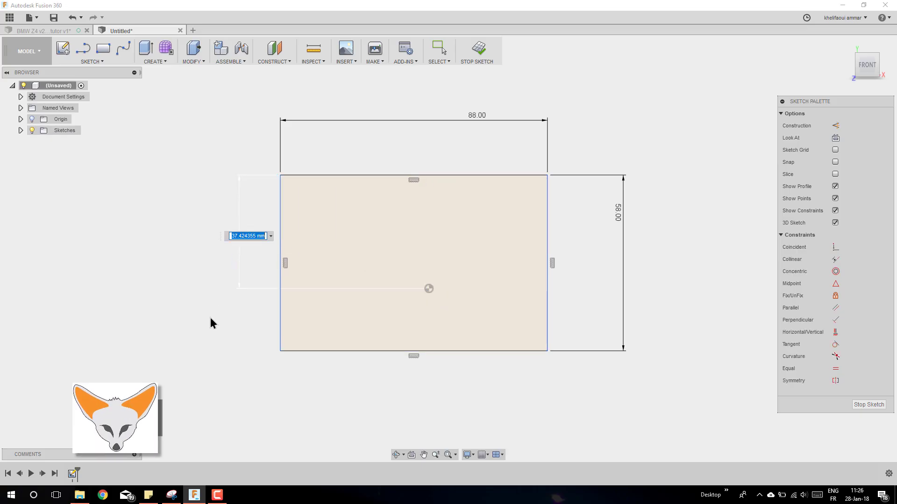
{"action": "type", "text": "58/"}
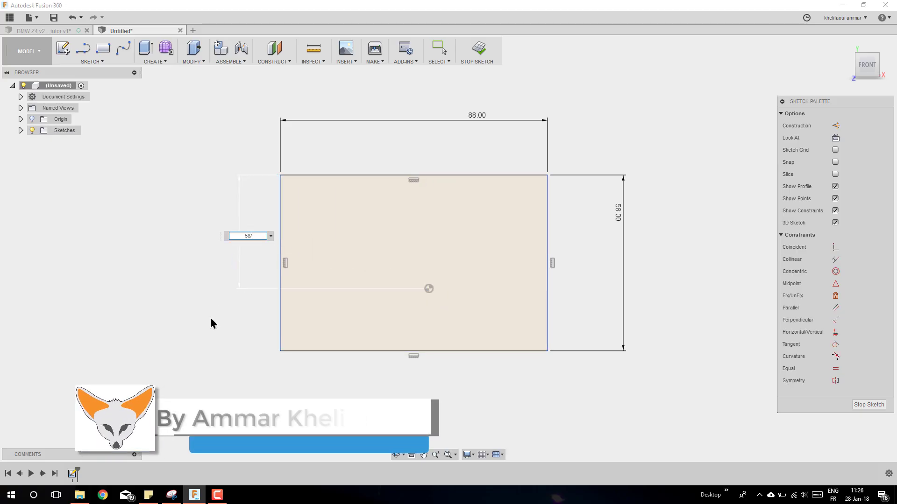
{"action": "type", "text": "2"}
{"action": "key", "text": "Return"}
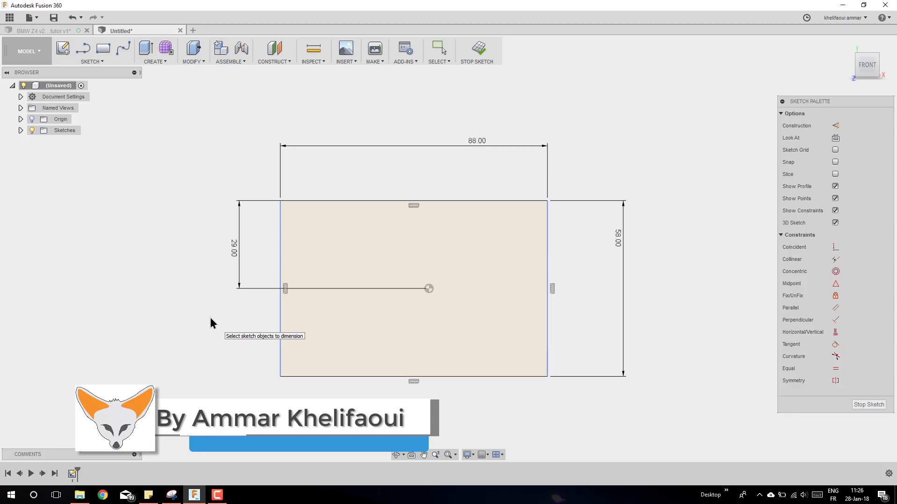
{"action": "left_click", "coordinate": [281, 316]}
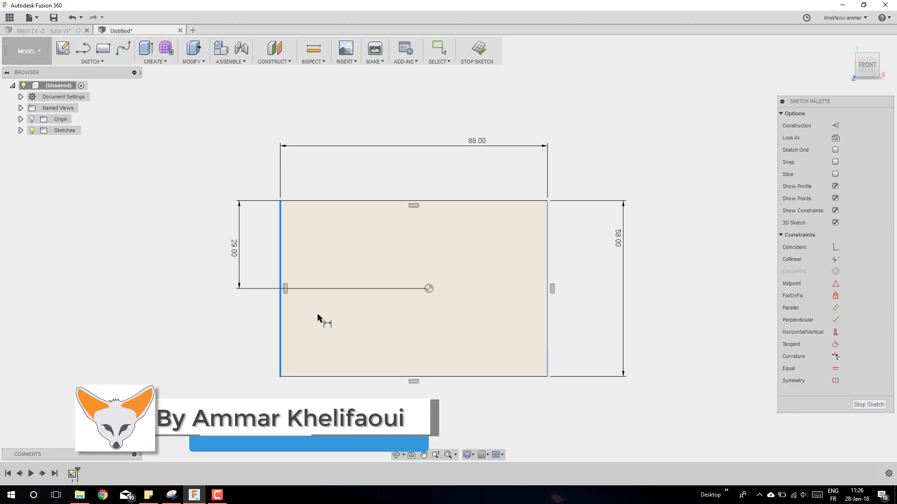
{"action": "left_click", "coordinate": [428, 288]}
{"action": "left_click", "coordinate": [376, 171]}
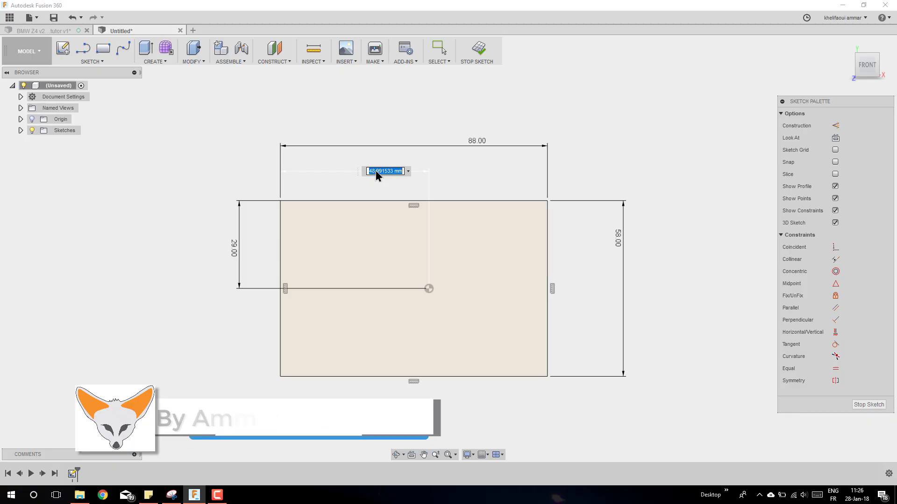
{"action": "type", "text": "44"}
{"action": "key", "text": "Return"}
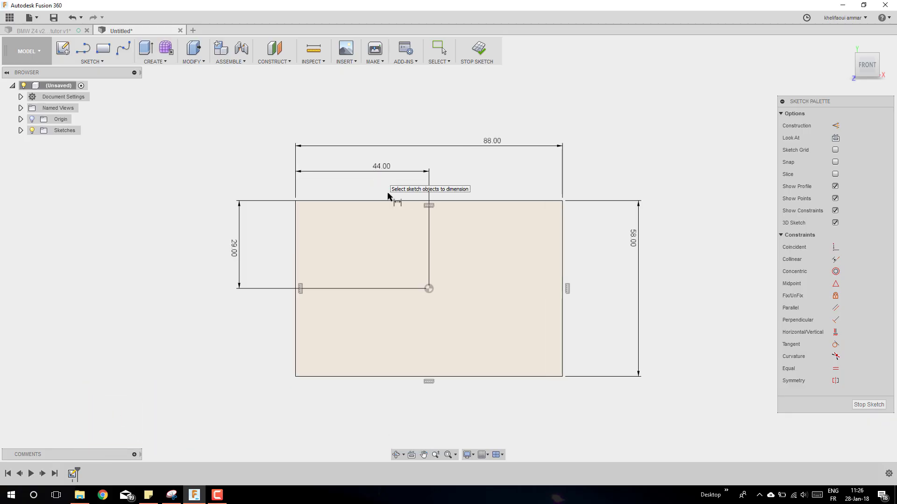
{"action": "scroll", "coordinate": [491, 292], "scroll_direction": "down", "scroll_amount": 2}
{"action": "left_click", "coordinate": [854, 405]}
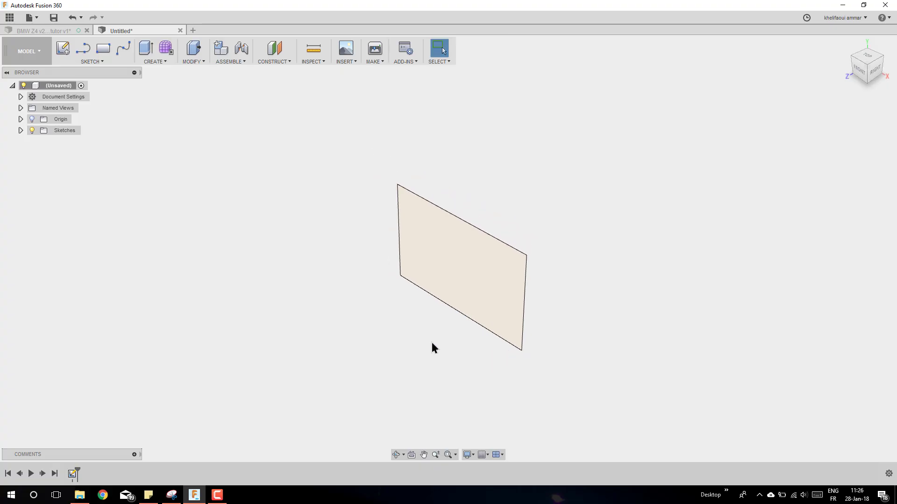
From the RIGHT view, draw a rectangle on the side plane starting at the line's lower end
{"action": "left_click", "coordinate": [875, 73]}
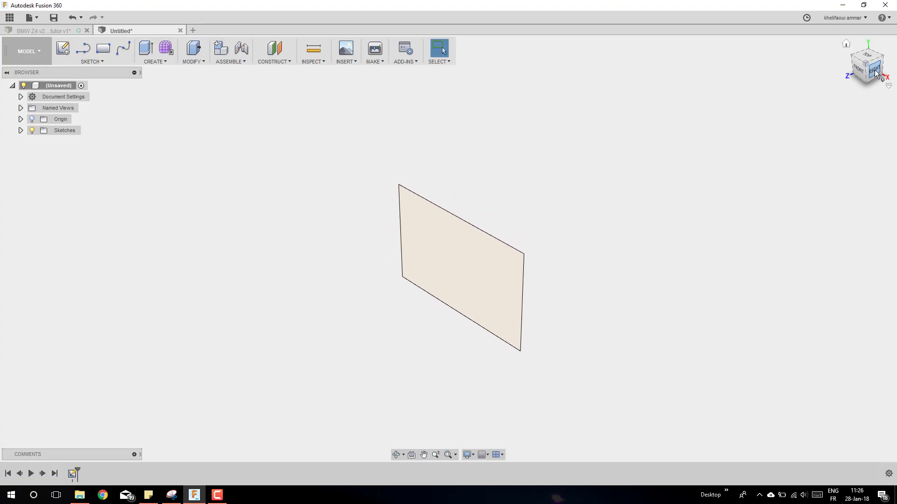
{"action": "left_click", "coordinate": [102, 51]}
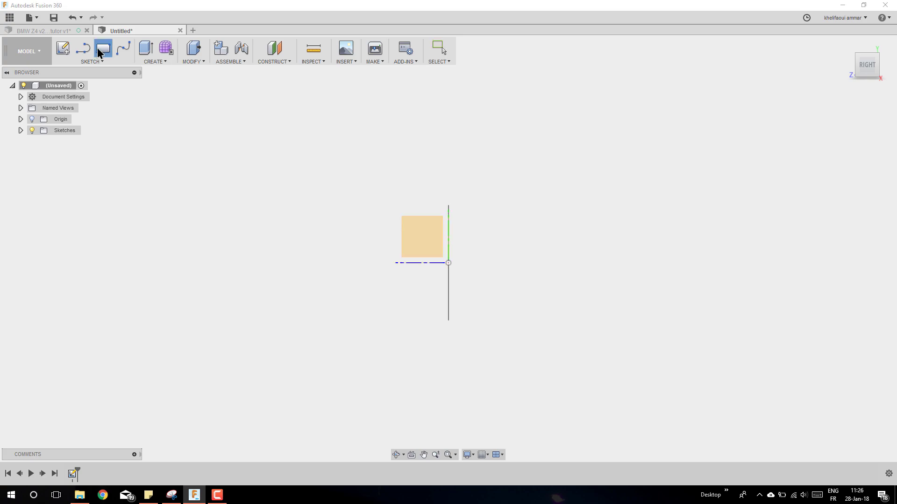
{"action": "left_click", "coordinate": [430, 245]}
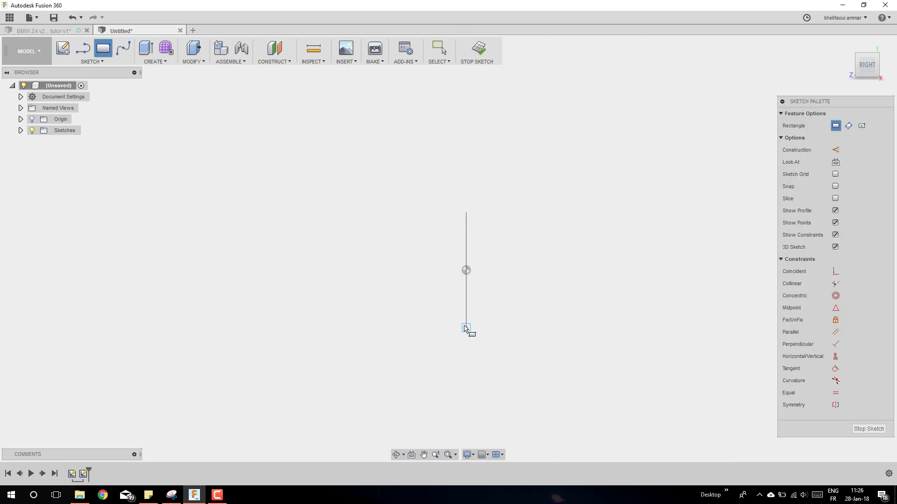
{"action": "left_click", "coordinate": [466, 329]}
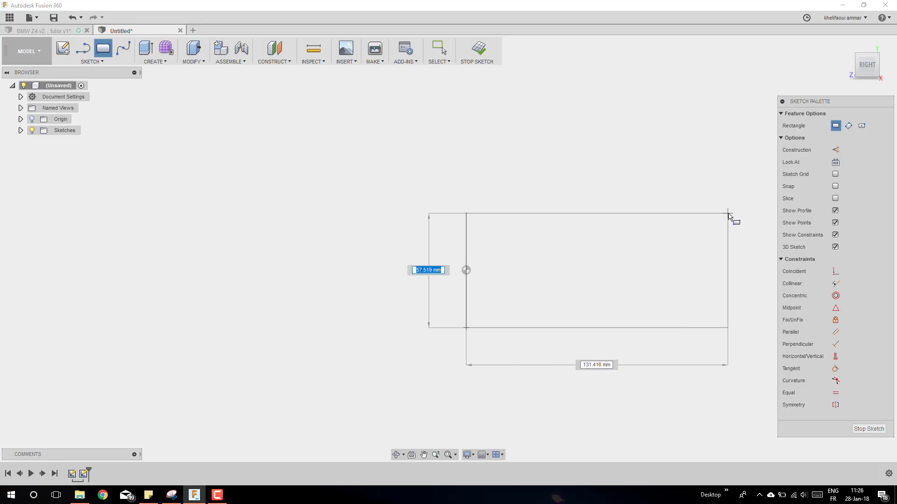
{"action": "left_click", "coordinate": [749, 228]}
{"action": "scroll", "coordinate": [455, 302], "scroll_direction": "down", "scroll_amount": 1}
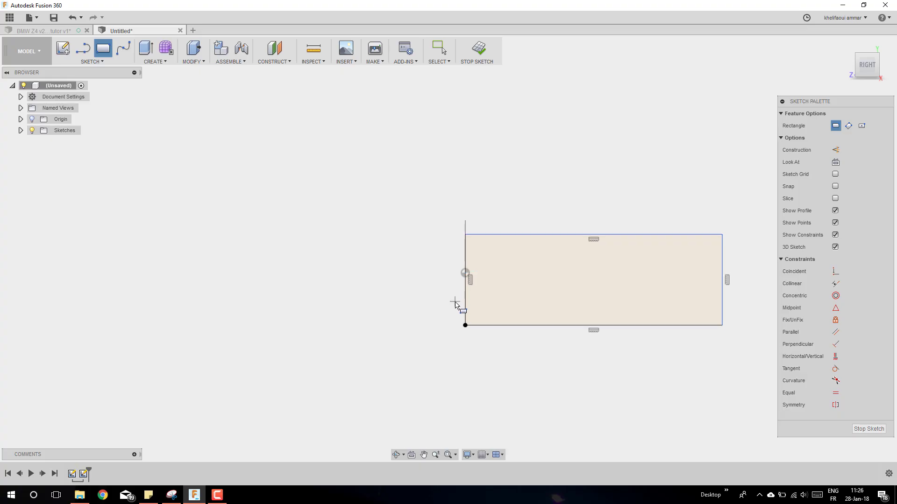
{"action": "key", "text": "Escape"}
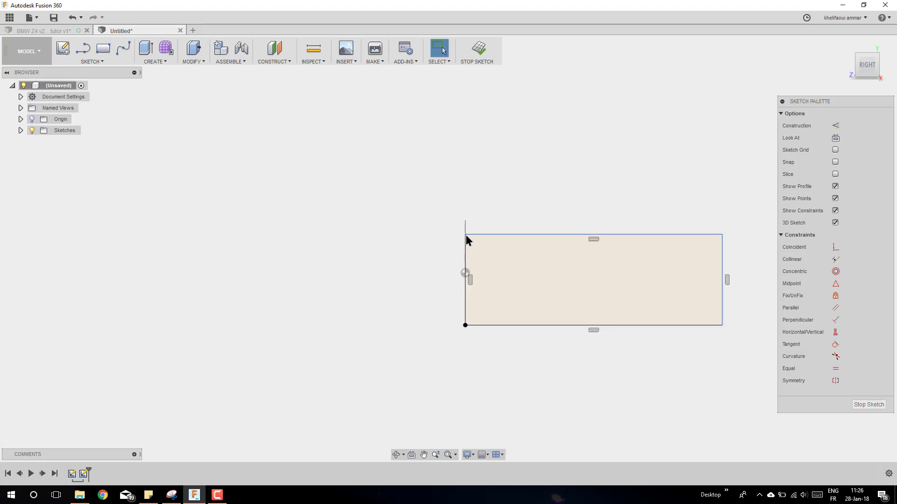
Make the rectangle's top corner coincident with the line's top end and set its top edge to 190
{"action": "left_click", "coordinate": [796, 250]}
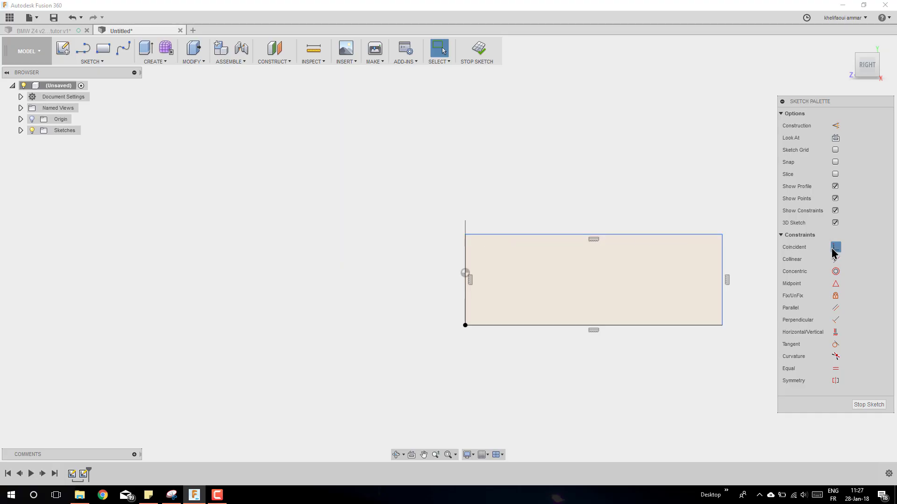
{"action": "left_click", "coordinate": [466, 223]}
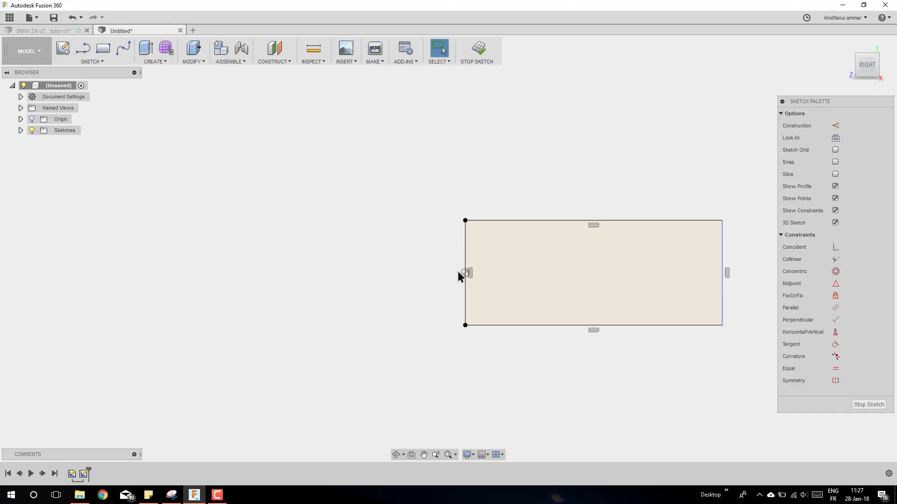
{"action": "left_click", "coordinate": [571, 221]}
{"action": "double_click", "coordinate": [572, 201]}
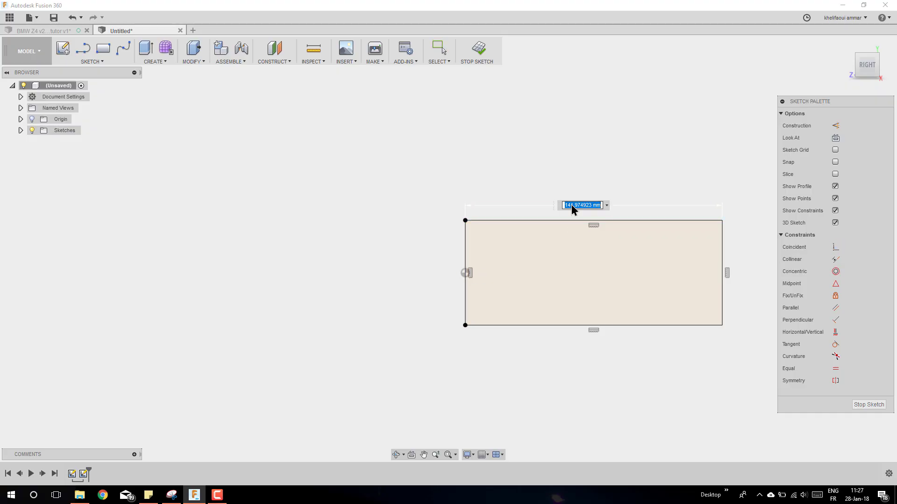
{"action": "type", "text": "190"}
{"action": "key", "text": "Return"}
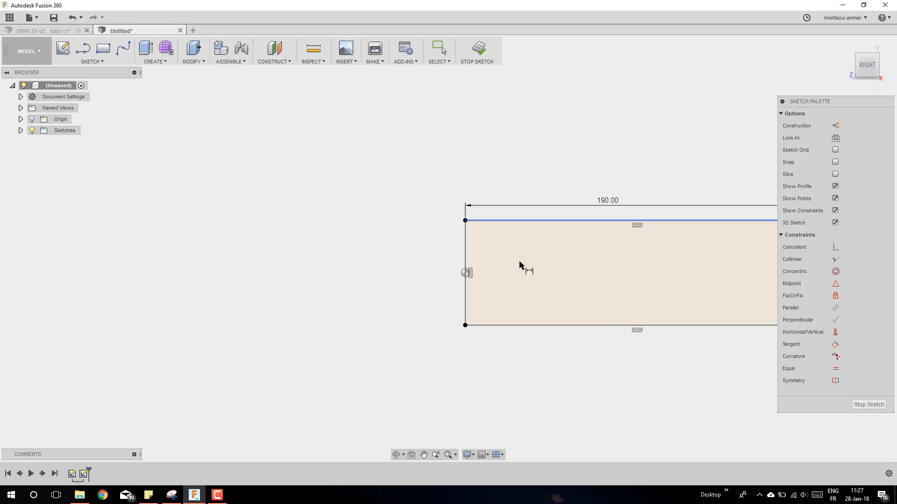
{"action": "scroll", "coordinate": [462, 322], "scroll_direction": "down", "scroll_amount": 5}
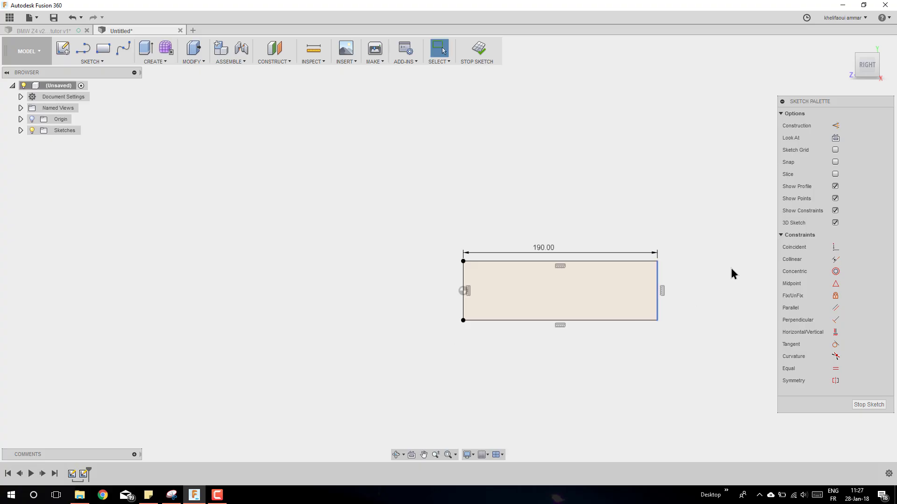
{"action": "left_click", "coordinate": [846, 45]}
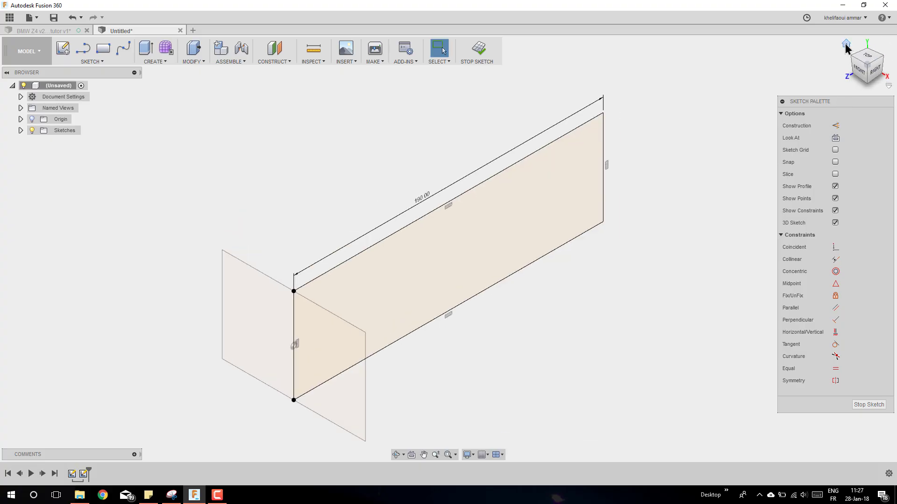
Stop the second sketch, zoom out, and turn on the Origin planes and axes
{"action": "left_click", "coordinate": [864, 405]}
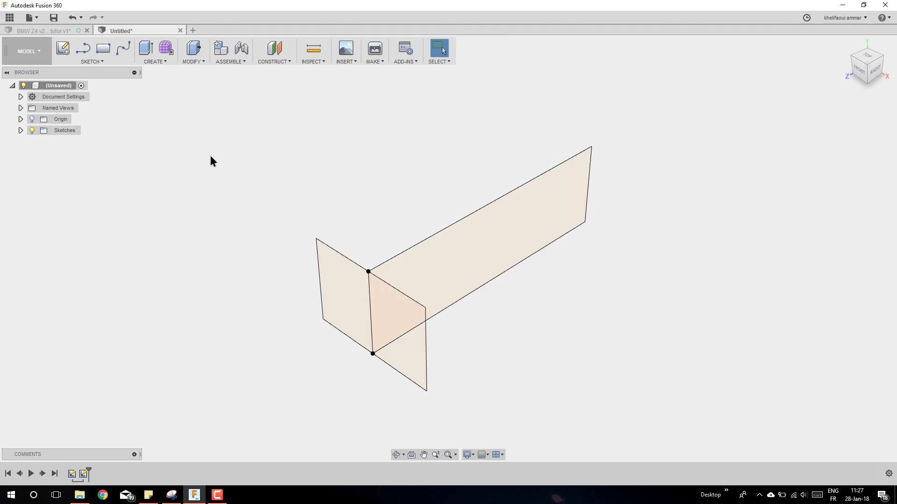
{"action": "scroll", "coordinate": [311, 177], "scroll_direction": "down", "scroll_amount": 1}
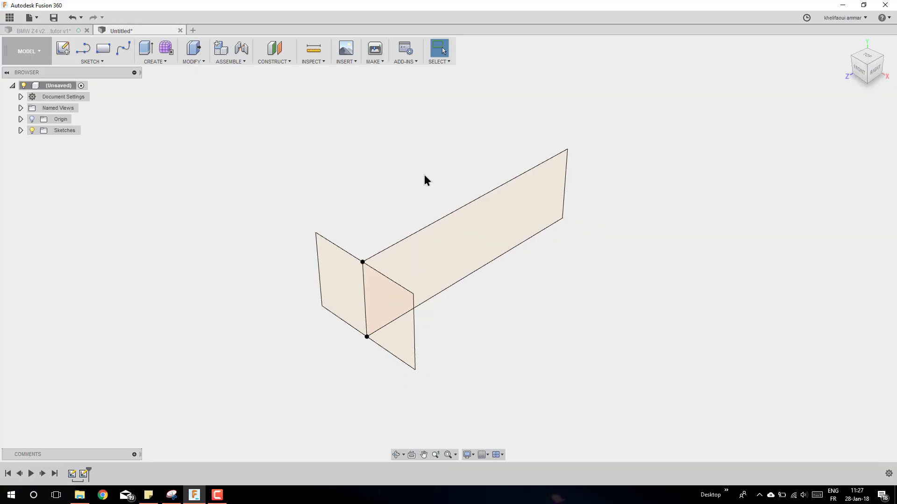
{"action": "scroll", "coordinate": [424, 176], "scroll_direction": "down", "scroll_amount": 2}
{"action": "left_click", "coordinate": [32, 119]}
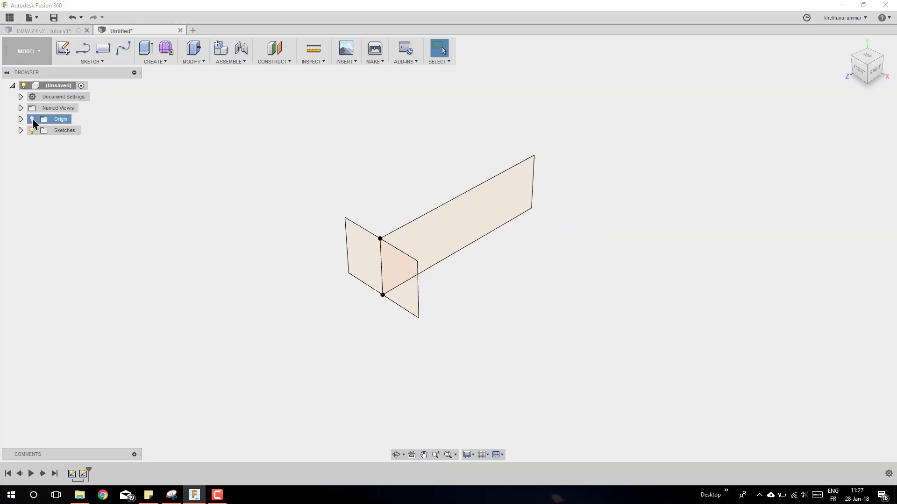
{"action": "middle_click_drag", "start_coordinate": [263, 215], "coordinate": [295, 226]}
Create an offset construction plane 100 mm from the XY plane
{"action": "left_click", "coordinate": [279, 64]}
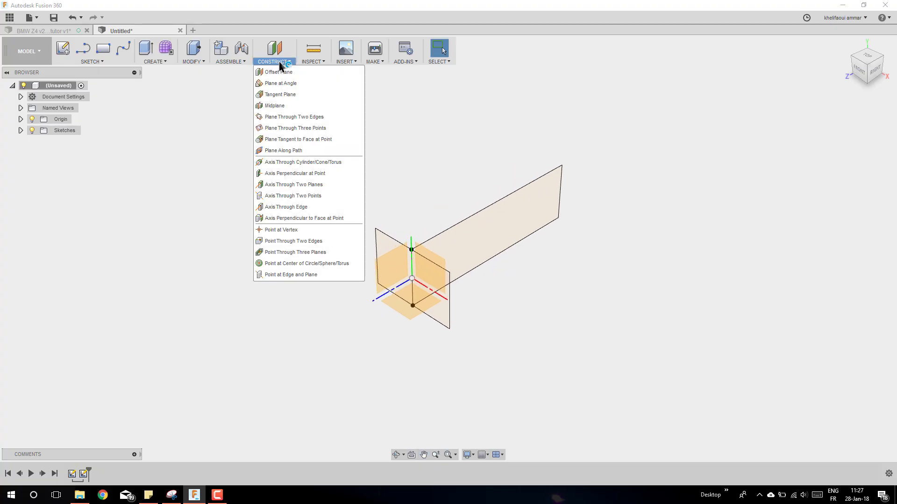
{"action": "left_click", "coordinate": [286, 75]}
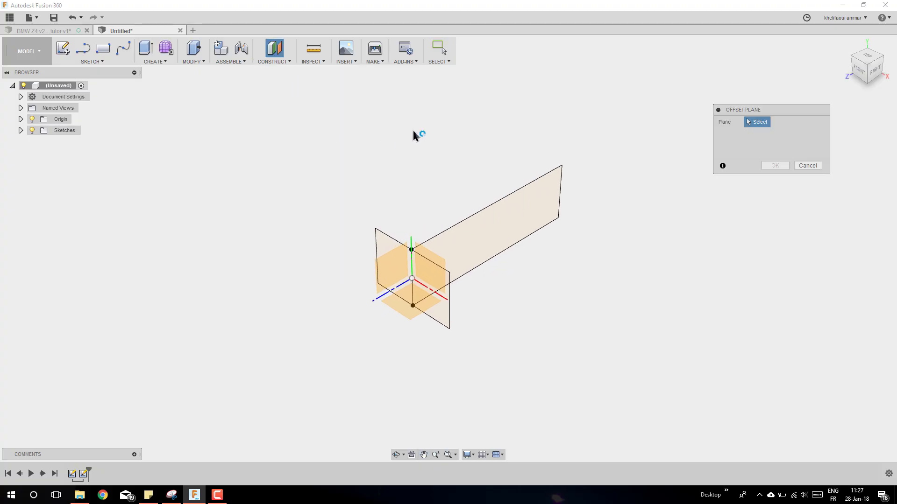
{"action": "left_click", "coordinate": [437, 260]}
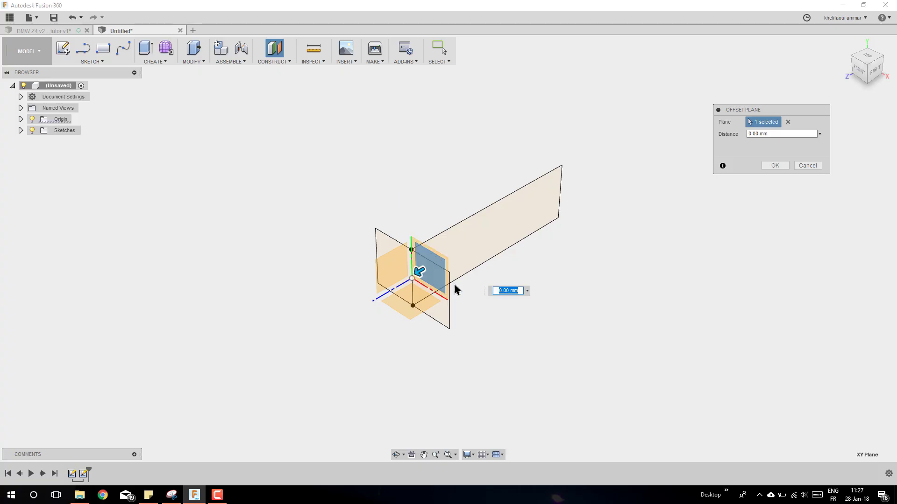
{"action": "type", "text": "100"}
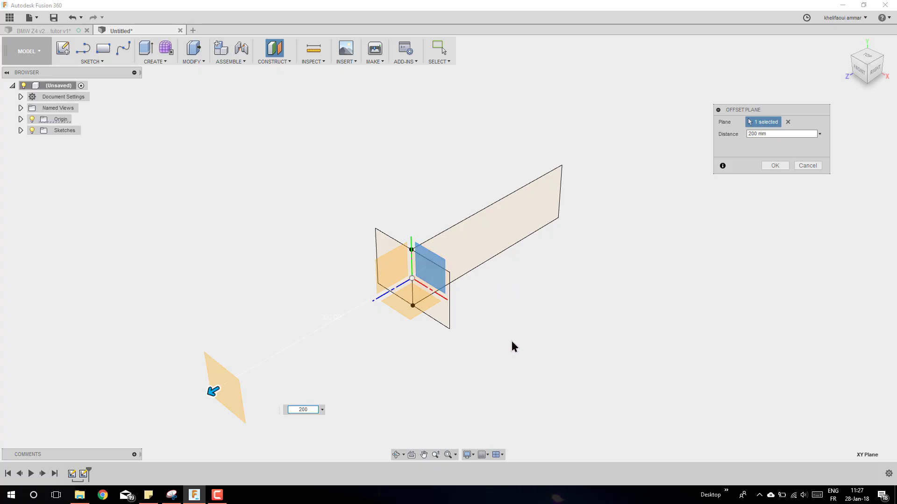
{"action": "key", "text": "Return"}
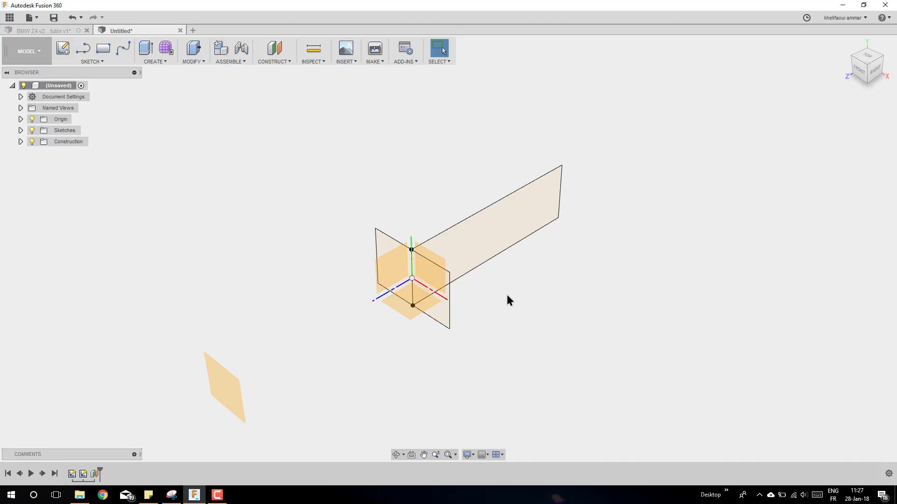
Create a construction plane offset 300 mm from the YZ plane and zoom out
{"action": "left_click", "coordinate": [275, 48]}
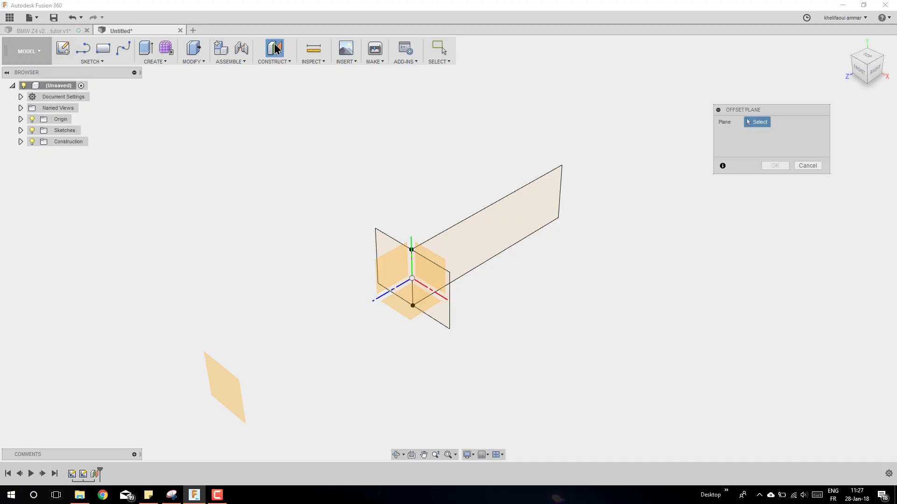
{"action": "left_click", "coordinate": [377, 264]}
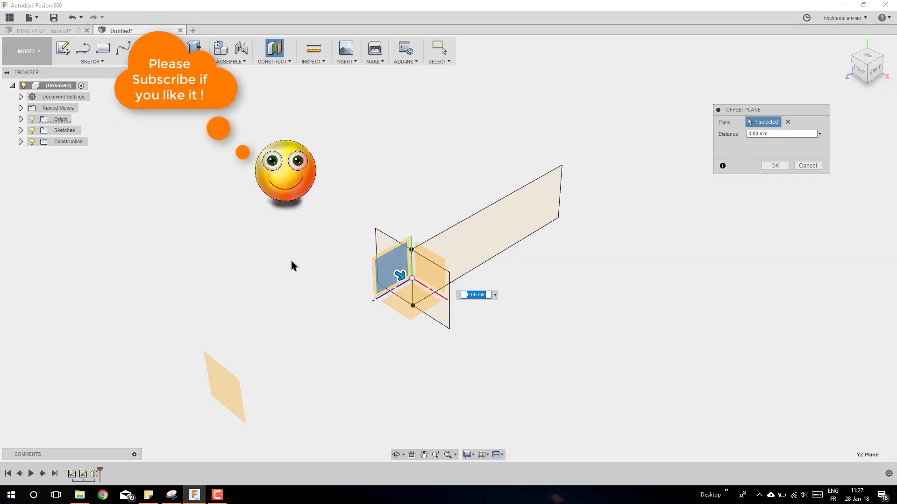
{"action": "type", "text": "300"}
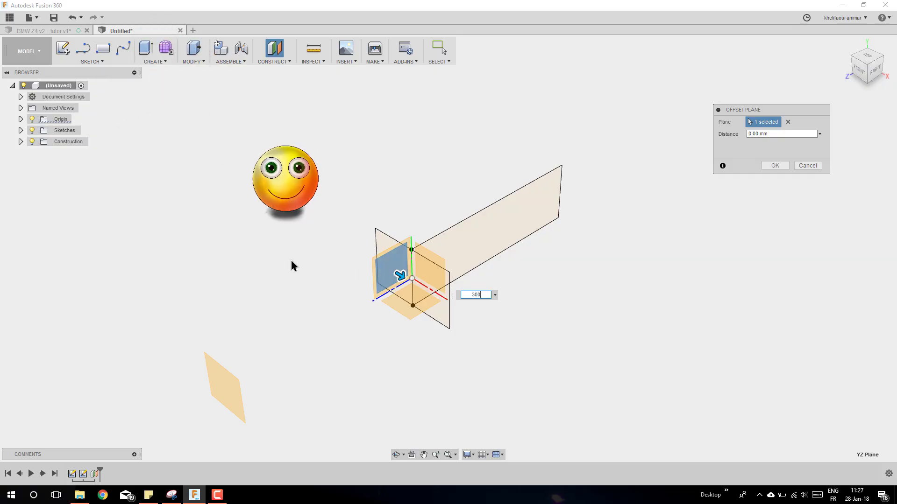
{"action": "left_click", "coordinate": [769, 168]}
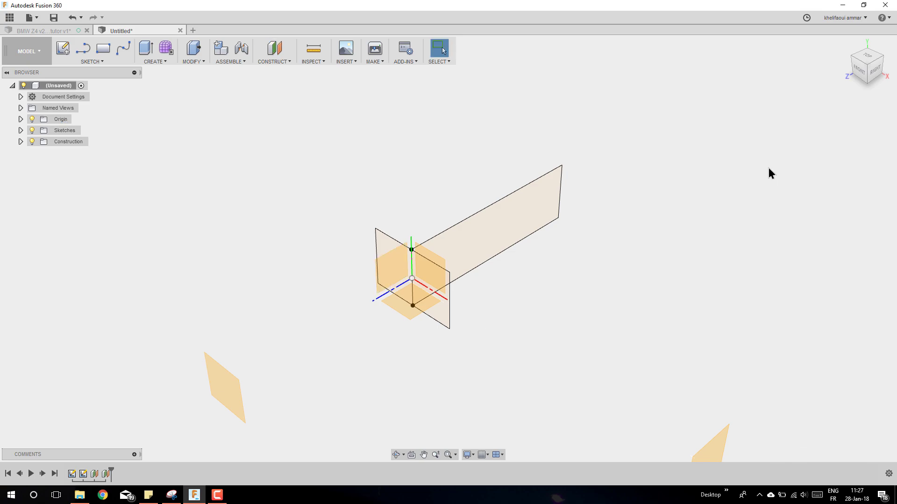
{"action": "scroll", "coordinate": [712, 259], "scroll_direction": "down", "scroll_amount": 2}
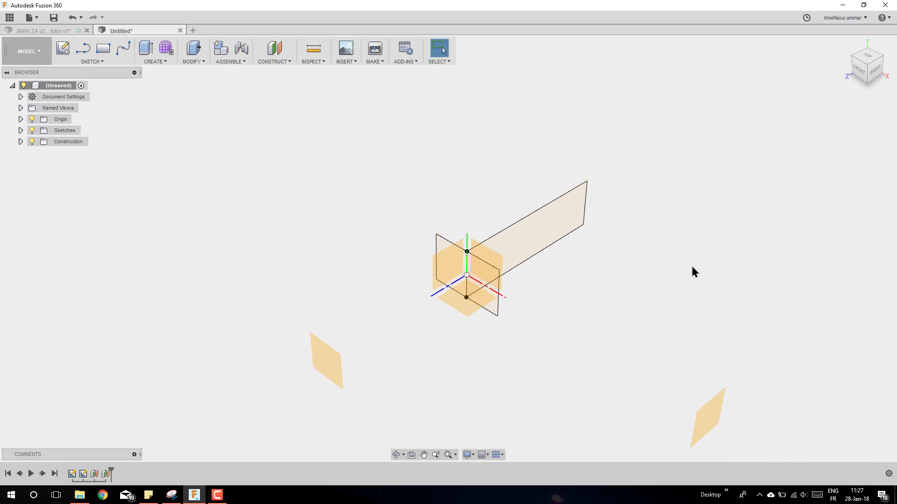
{"action": "scroll", "coordinate": [632, 289], "scroll_direction": "down", "scroll_amount": 1}
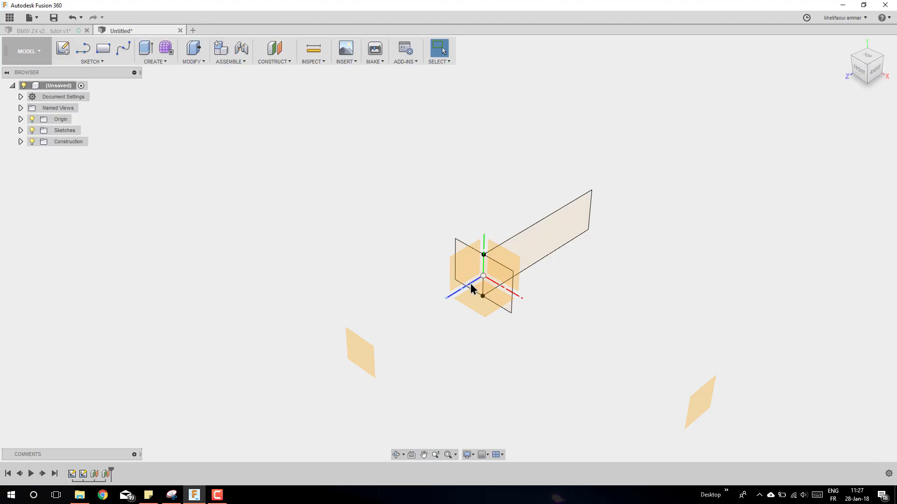
{"action": "scroll", "coordinate": [470, 283], "scroll_direction": "down", "scroll_amount": 1}
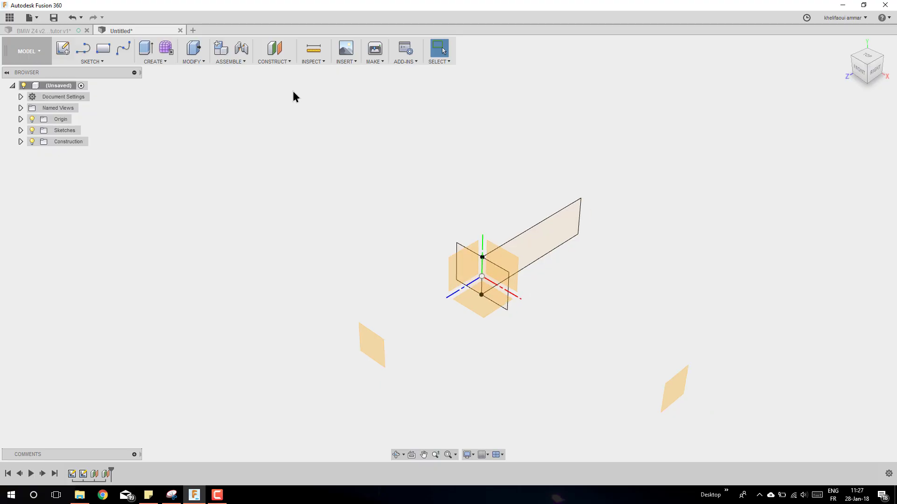
{"action": "left_click", "coordinate": [275, 48]}
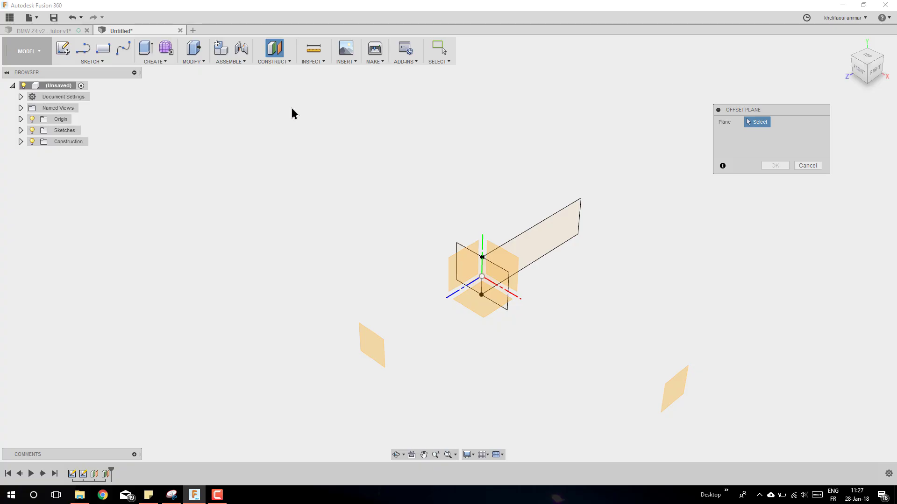
Offset a plane 400 mm from the XZ plane and pan to frame all three planes
{"action": "left_click", "coordinate": [474, 310]}
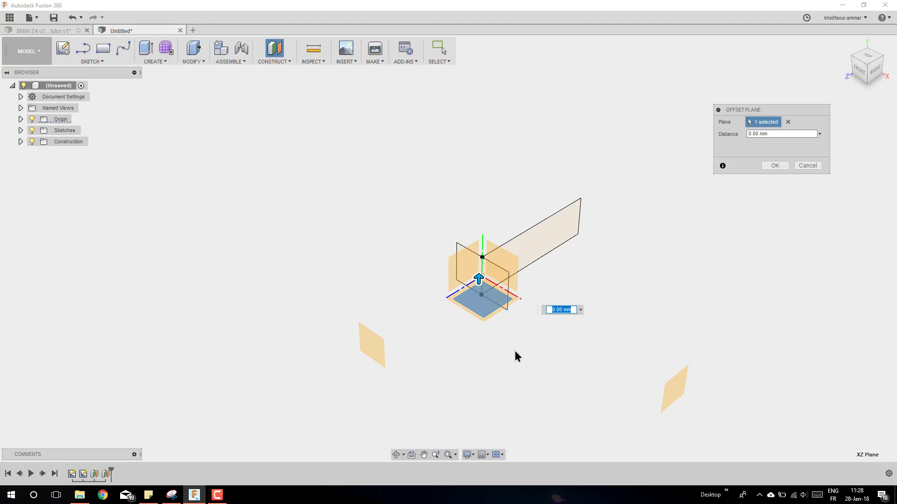
{"action": "type", "text": "400"}
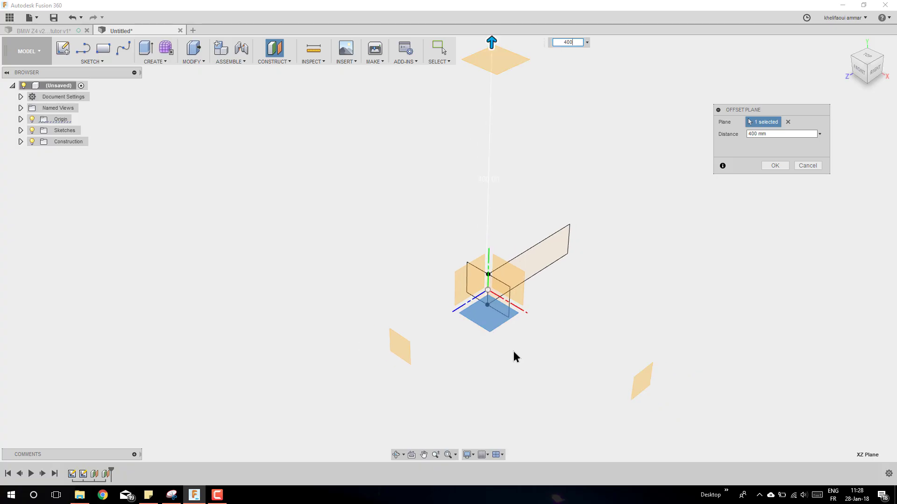
{"action": "key", "text": "Return"}
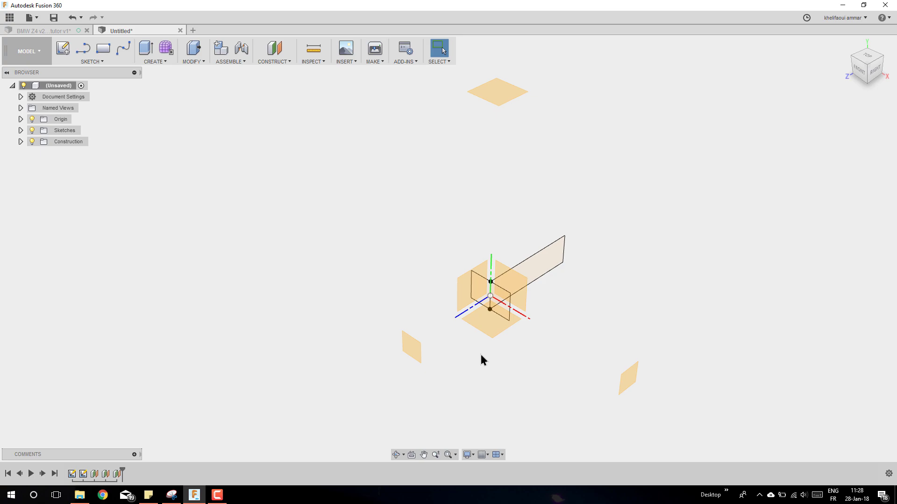
{"action": "mouse_move", "coordinate": [511, 362]}
{"action": "middle_mouse_down"}
{"action": "mouse_move", "coordinate": [488, 339]}
{"action": "mouse_move", "coordinate": [484, 358]}
{"action": "middle_mouse_up"}
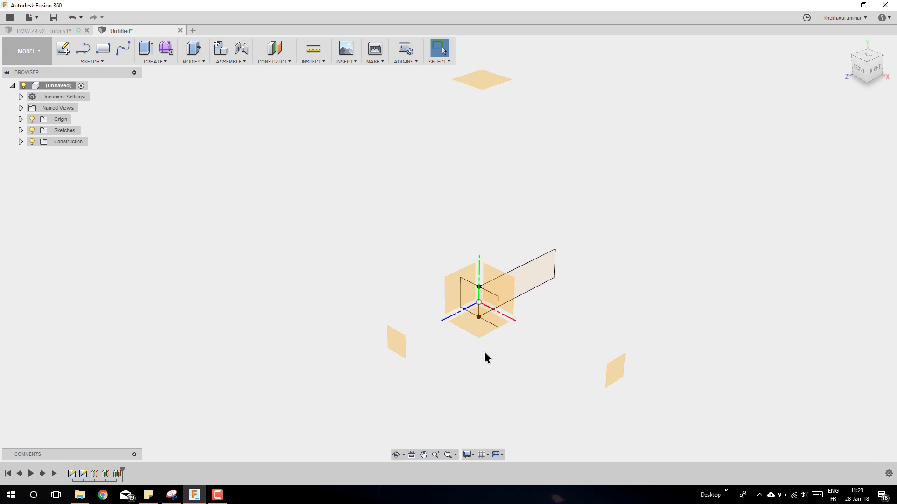
Attach the 'front' blueprint image as a canvas on Plane1
{"action": "left_click", "coordinate": [346, 48]}
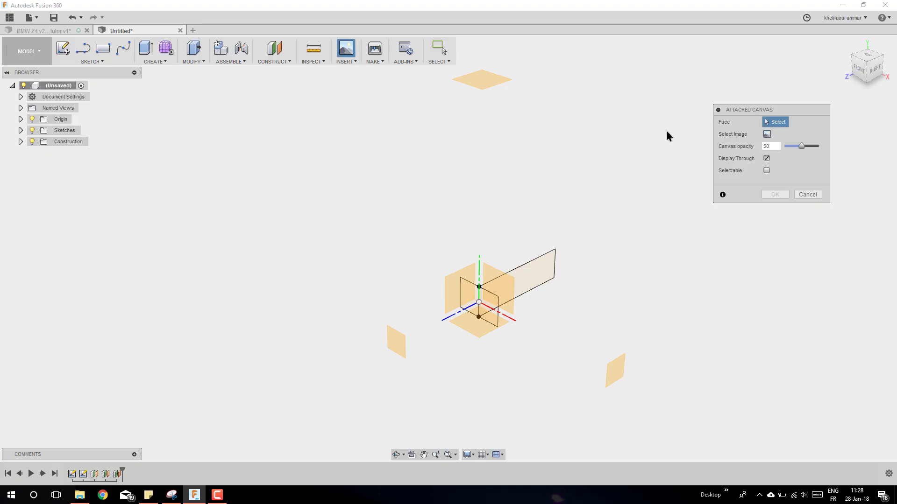
{"action": "left_click", "coordinate": [398, 340]}
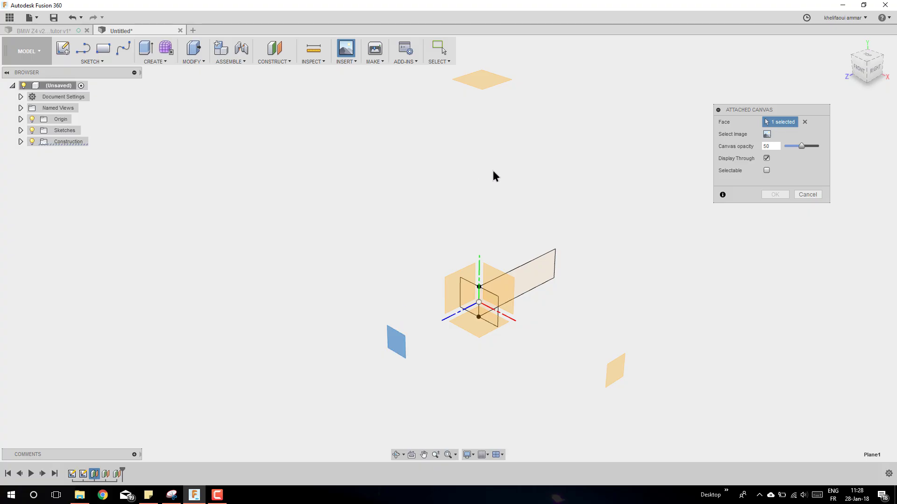
{"action": "left_click", "coordinate": [766, 135]}
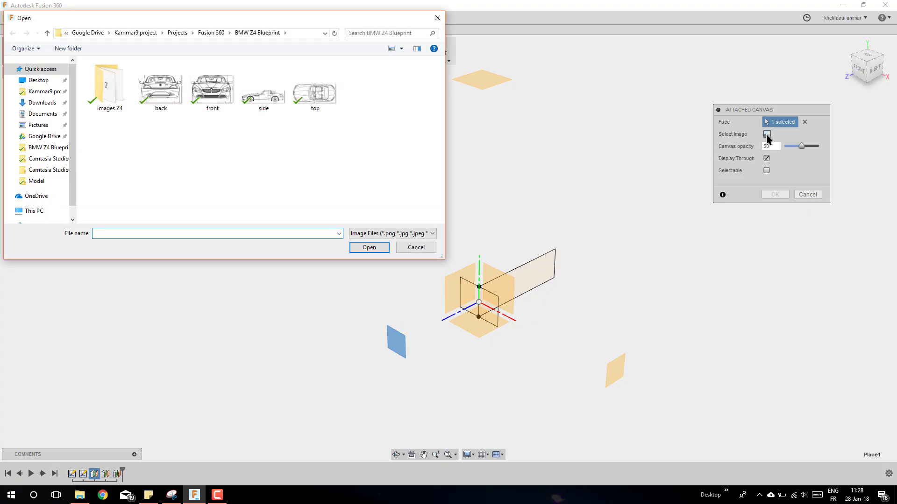
{"action": "left_click", "coordinate": [207, 99]}
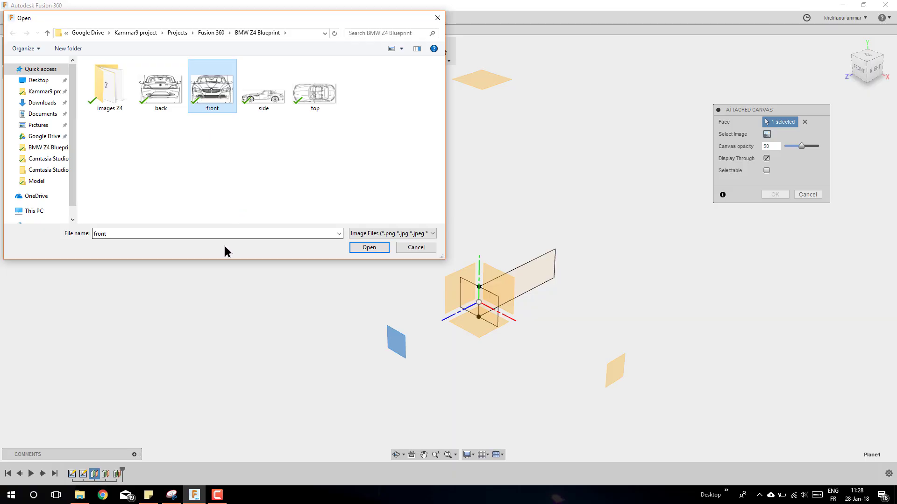
{"action": "left_click", "coordinate": [365, 246]}
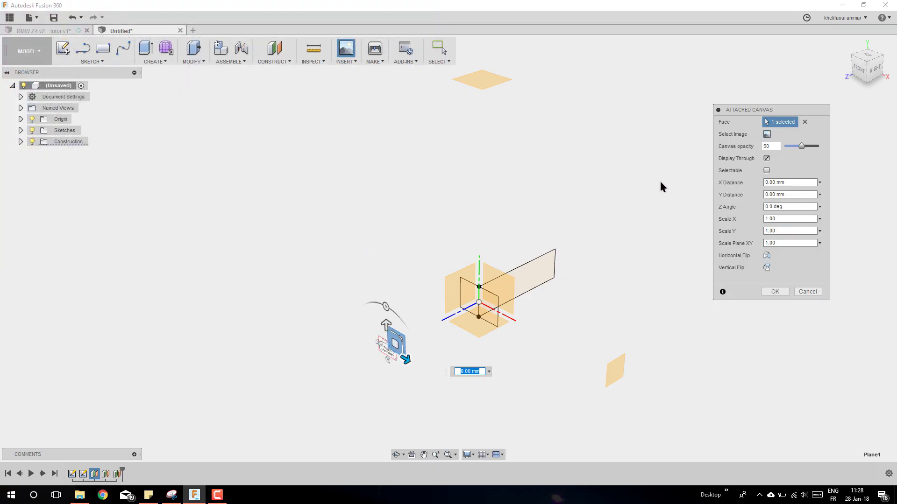
Switch to the FRONT view and drag the front blueprint's handle to enlarge it
{"action": "left_click", "coordinate": [859, 69]}
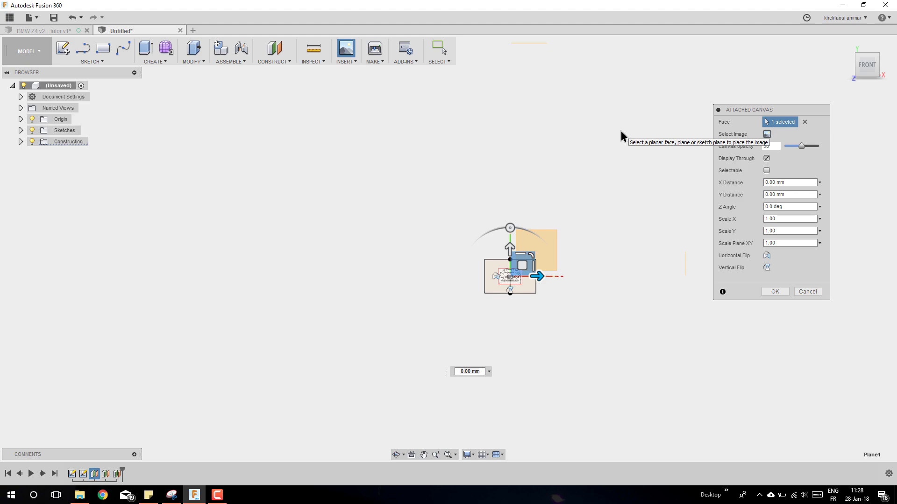
{"action": "scroll", "coordinate": [530, 280], "scroll_direction": "up", "scroll_amount": 5}
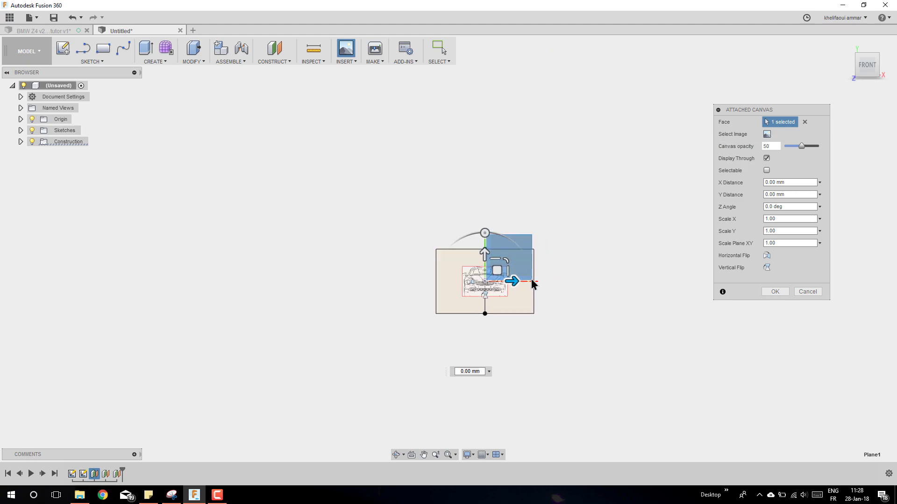
{"action": "scroll", "coordinate": [487, 295], "scroll_direction": "up", "scroll_amount": 2}
{"action": "scroll", "coordinate": [514, 287], "scroll_direction": "up", "scroll_amount": 1}
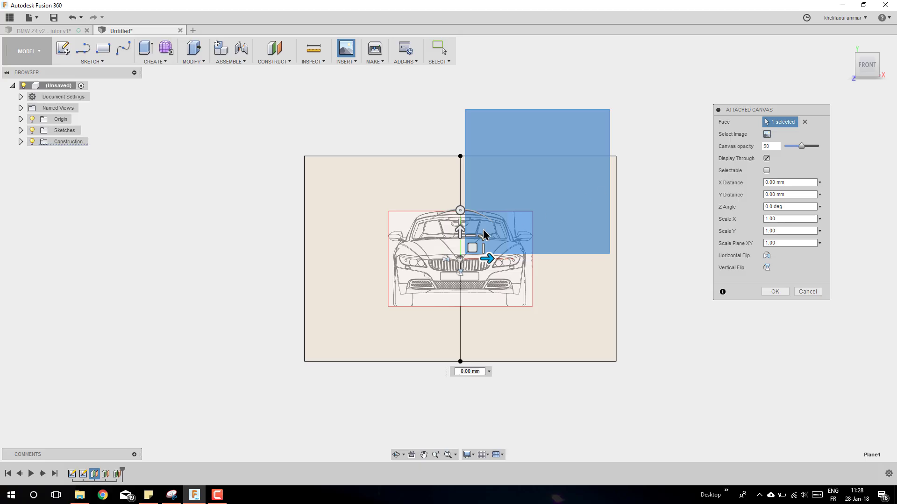
{"action": "left_click_drag", "start_coordinate": [483, 235], "coordinate": [508, 213]}
{"action": "scroll", "coordinate": [536, 234], "scroll_direction": "down", "scroll_amount": 2}
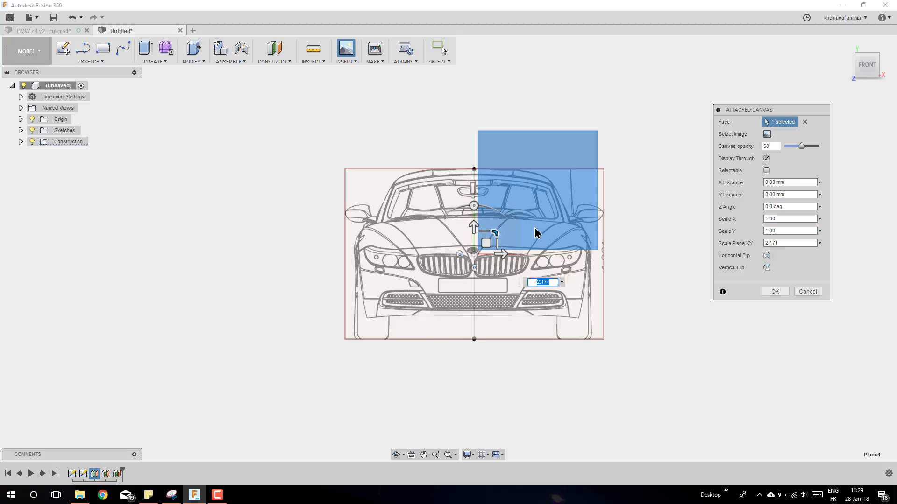
{"action": "scroll", "coordinate": [603, 154], "scroll_direction": "up", "scroll_amount": 8}
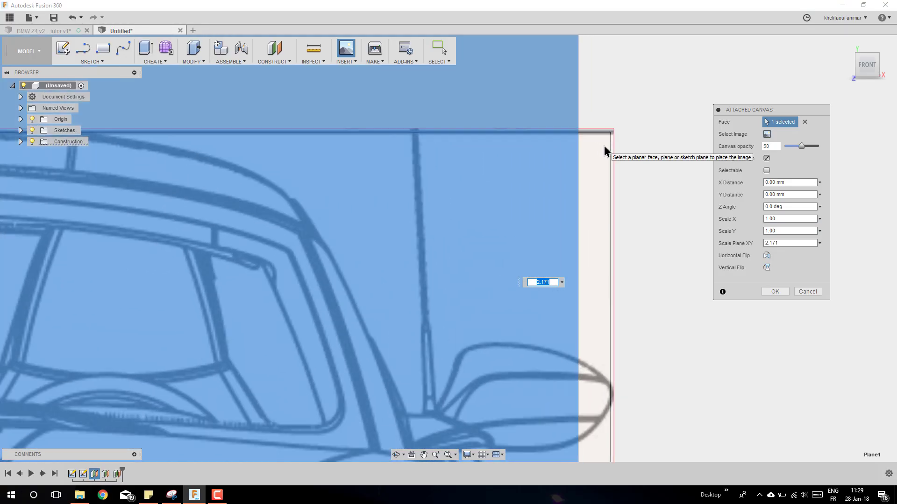
{"action": "scroll", "coordinate": [605, 146], "scroll_direction": "up", "scroll_amount": 3}
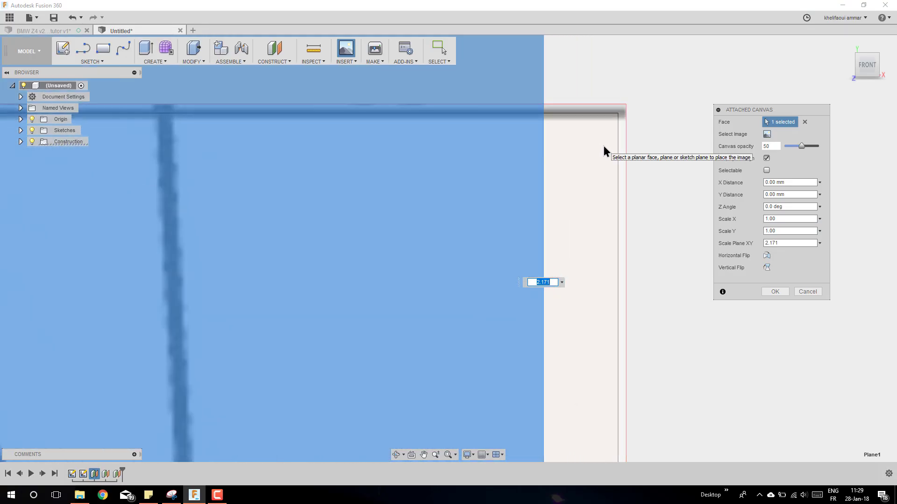
Enter 2.155 as the front canvas's Scale Plane XY and commit it
{"action": "type", "text": "2"}
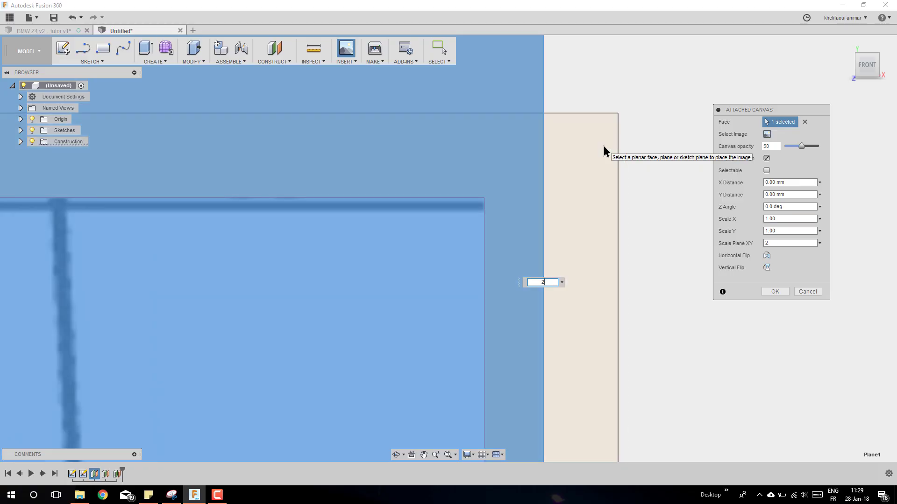
{"action": "type", "text": ".7"}
{"action": "key", "text": "BackSpace"}
{"action": "type", "text": "2"}
{"action": "key", "text": "BackSpace"}
{"action": "type", "text": "1"}
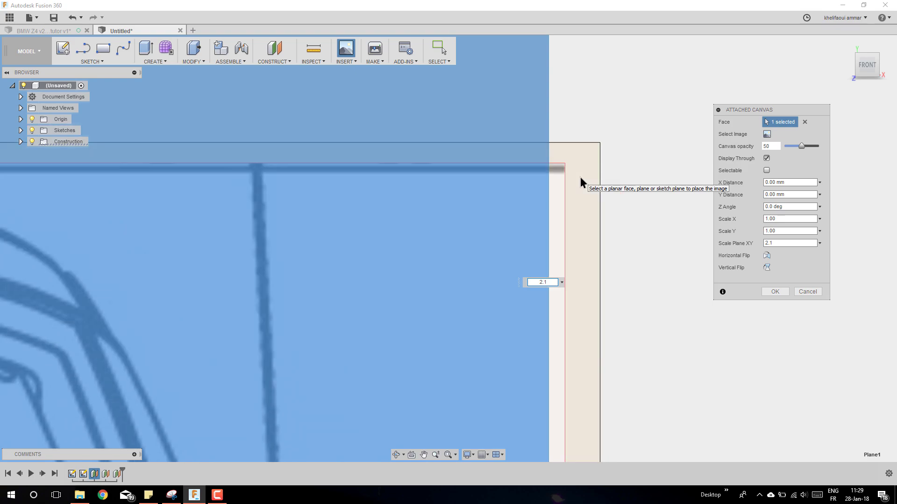
{"action": "scroll", "coordinate": [581, 209], "scroll_direction": "up", "scroll_amount": 3}
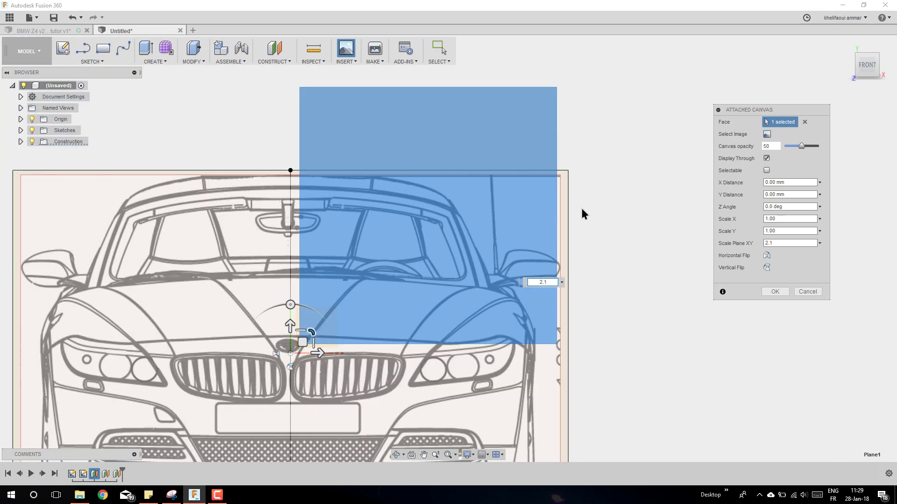
{"action": "scroll", "coordinate": [581, 209], "scroll_direction": "up", "scroll_amount": 2}
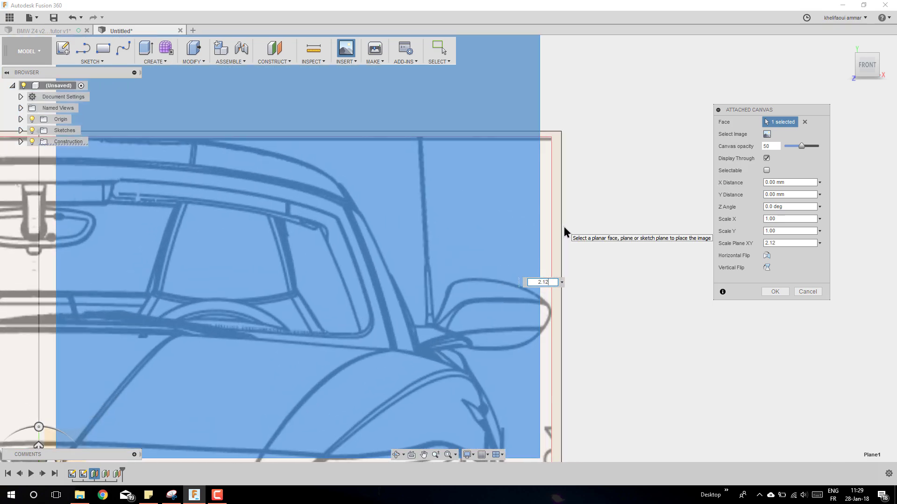
{"action": "type", "text": "5"}
{"action": "key", "text": "BackSpace"}
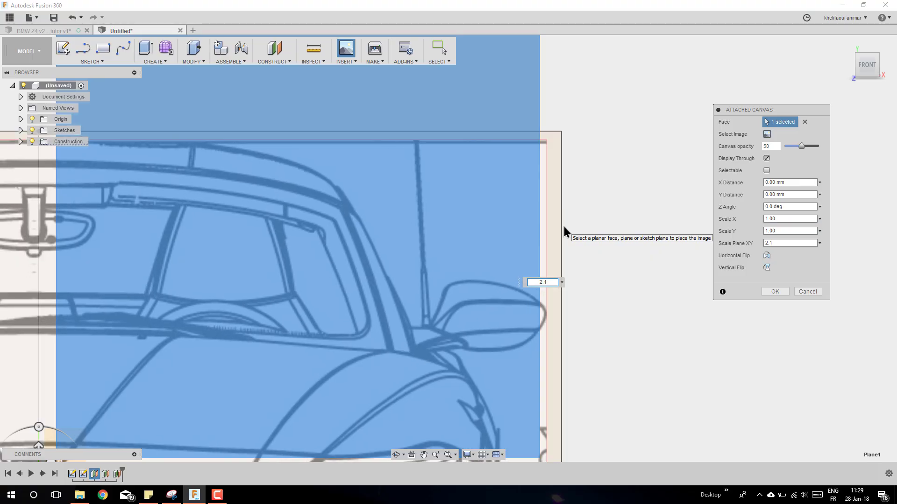
{"action": "type", "text": "6"}
{"action": "scroll", "coordinate": [574, 136], "scroll_direction": "up", "scroll_amount": 2}
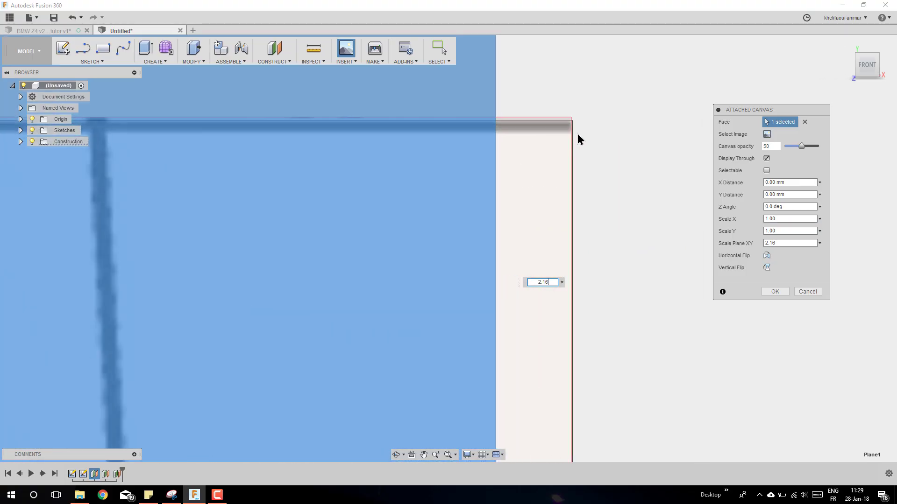
{"action": "scroll", "coordinate": [603, 130], "scroll_direction": "down", "scroll_amount": 1}
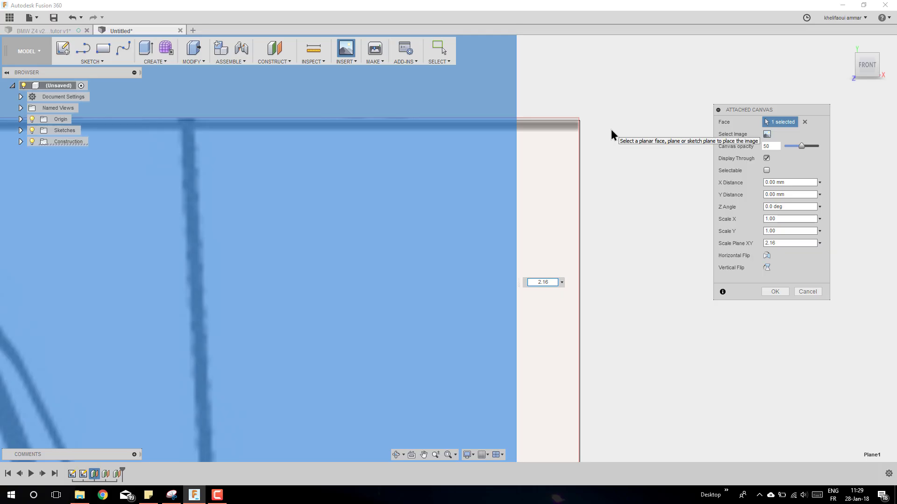
{"action": "key", "text": "BackSpace"}
{"action": "type", "text": "5"}
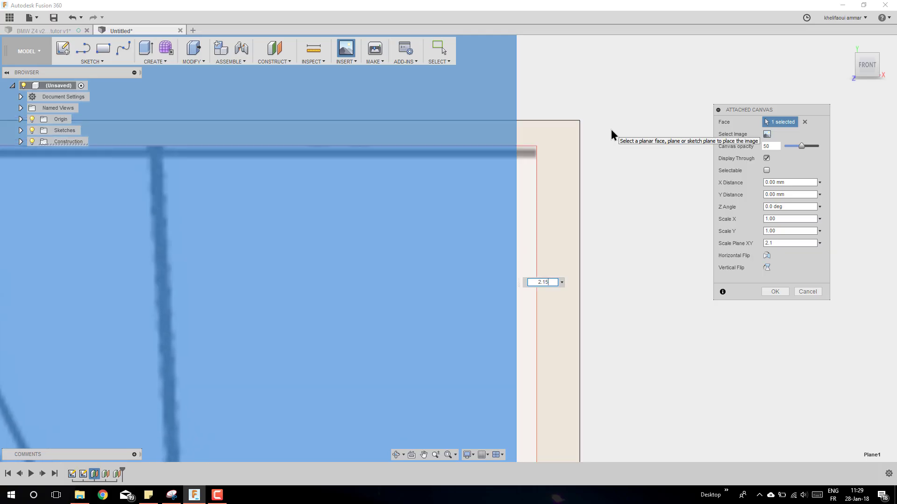
{"action": "type", "text": "5"}
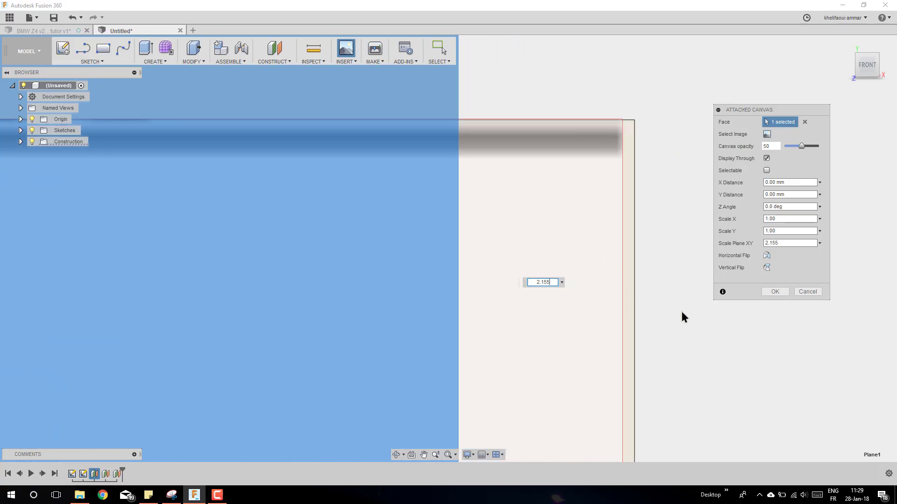
{"action": "key", "text": "Return"}
{"action": "scroll", "coordinate": [670, 174], "scroll_direction": "down", "scroll_amount": 10}
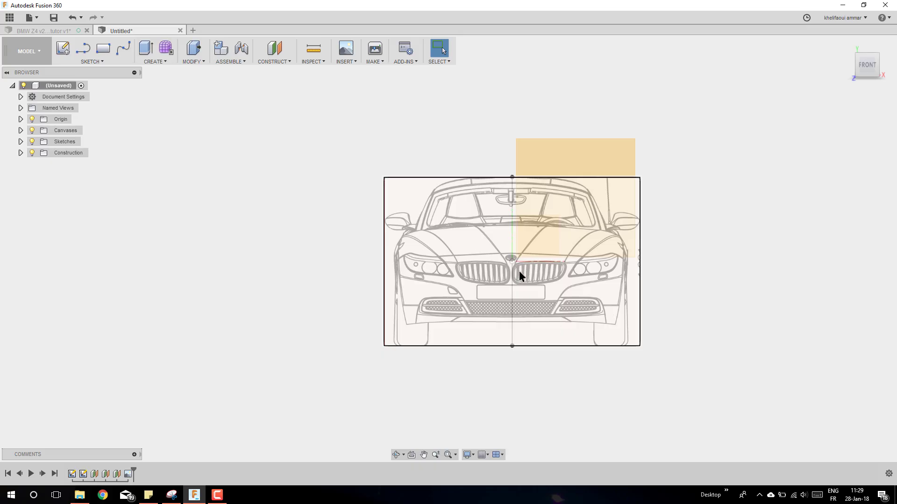
Edit the front canvas feature and shift it 0.4 mm along X to centre the grille
{"action": "scroll", "coordinate": [518, 271], "scroll_direction": "up", "scroll_amount": 8}
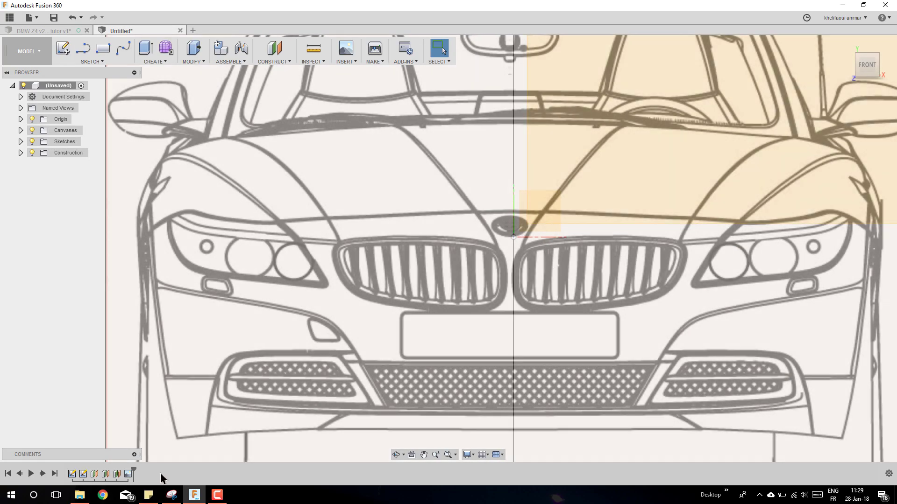
{"action": "right_click", "coordinate": [127, 476]}
{"action": "left_click", "coordinate": [161, 404]}
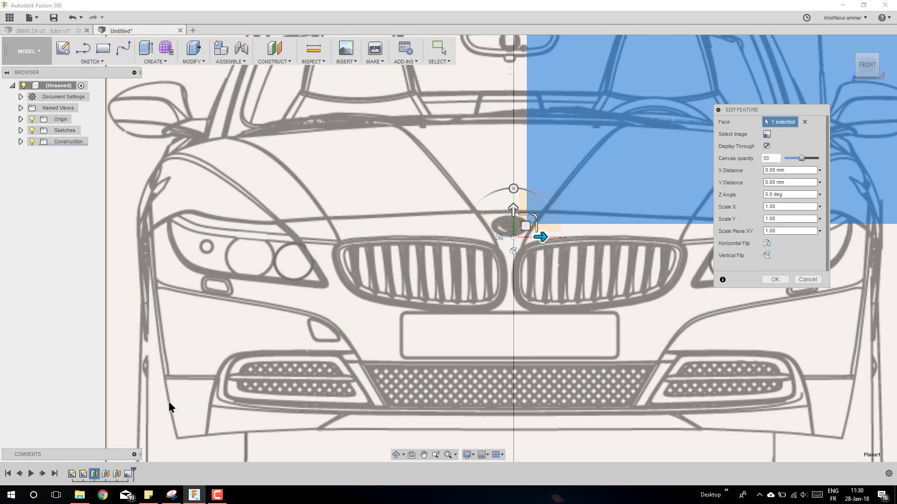
{"action": "scroll", "coordinate": [533, 239], "scroll_direction": "up", "scroll_amount": 1}
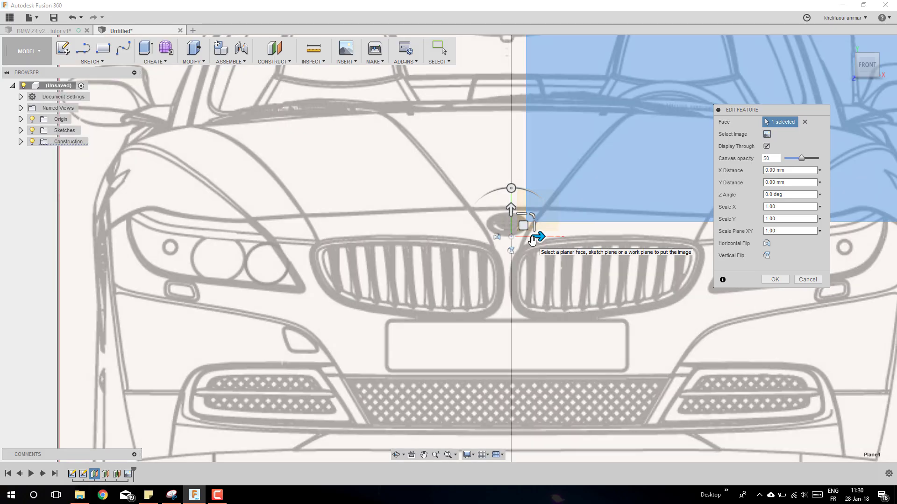
{"action": "scroll", "coordinate": [501, 252], "scroll_direction": "up", "scroll_amount": 8}
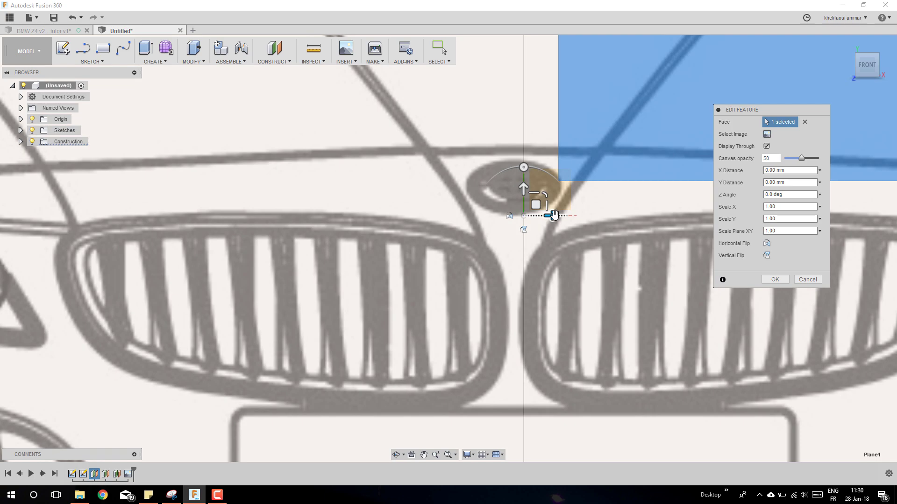
{"action": "left_click_drag", "start_coordinate": [553, 214], "coordinate": [563, 216]}
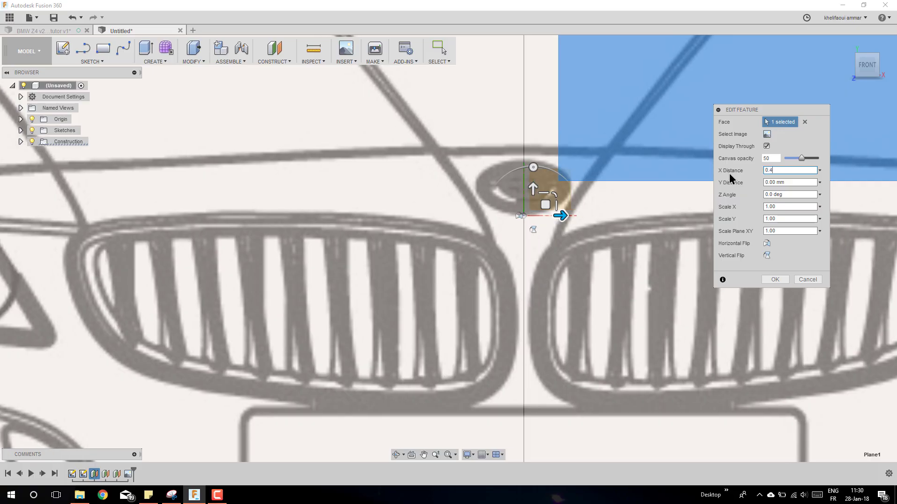
{"action": "left_click", "coordinate": [780, 277]}
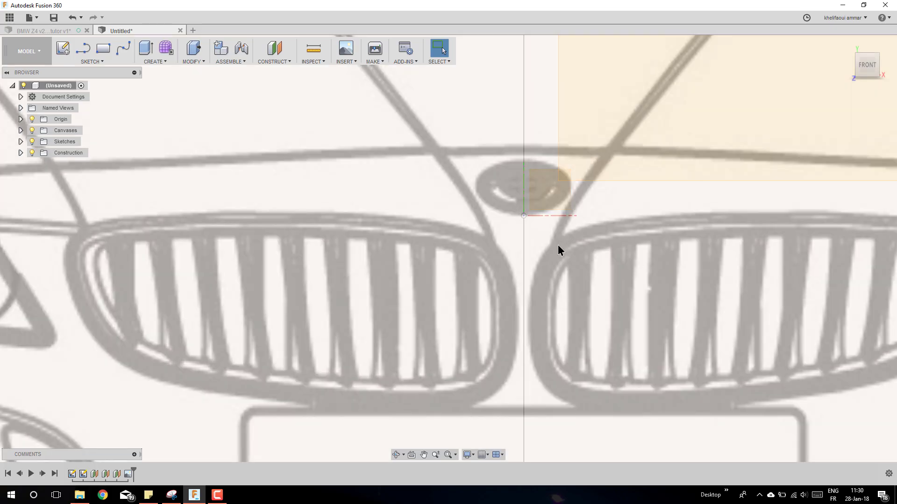
{"action": "scroll", "coordinate": [514, 245], "scroll_direction": "down", "scroll_amount": 3}
Switch to the isometric view and pan to show the planes and front canvas
{"action": "scroll", "coordinate": [475, 245], "scroll_direction": "down", "scroll_amount": 5}
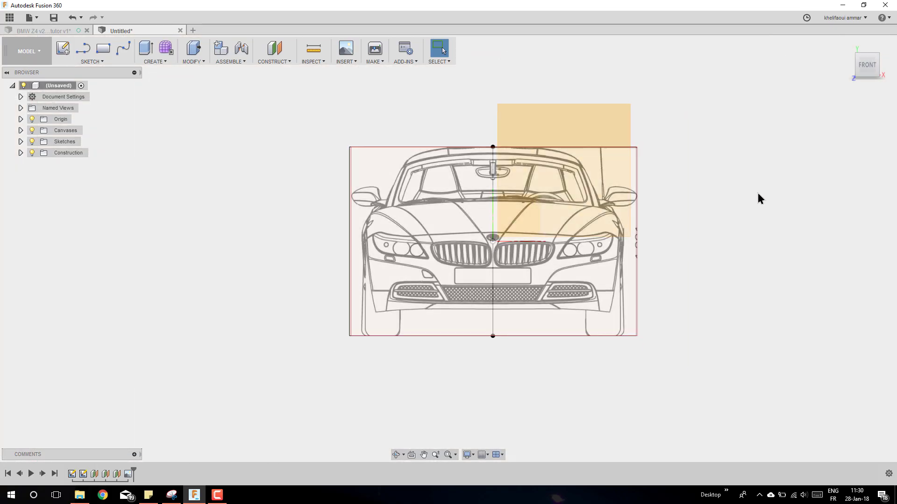
{"action": "left_click", "coordinate": [876, 57]}
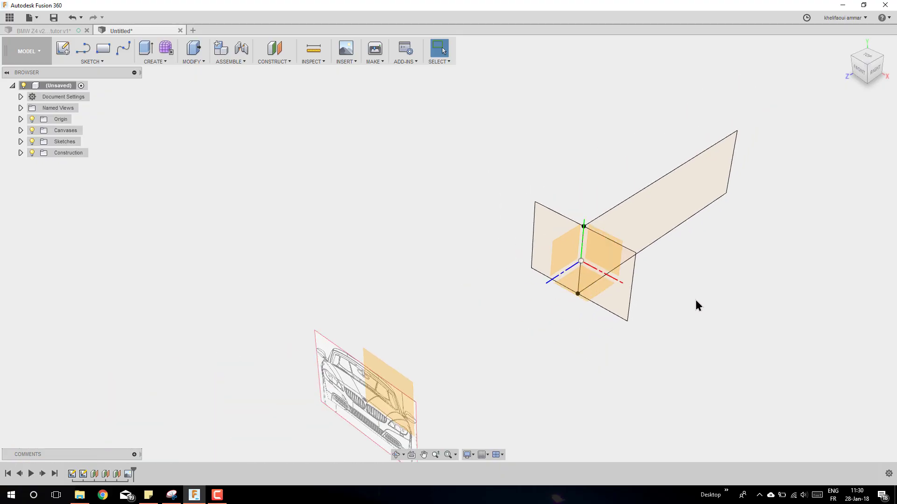
{"action": "scroll", "coordinate": [615, 321], "scroll_direction": "down", "scroll_amount": 3}
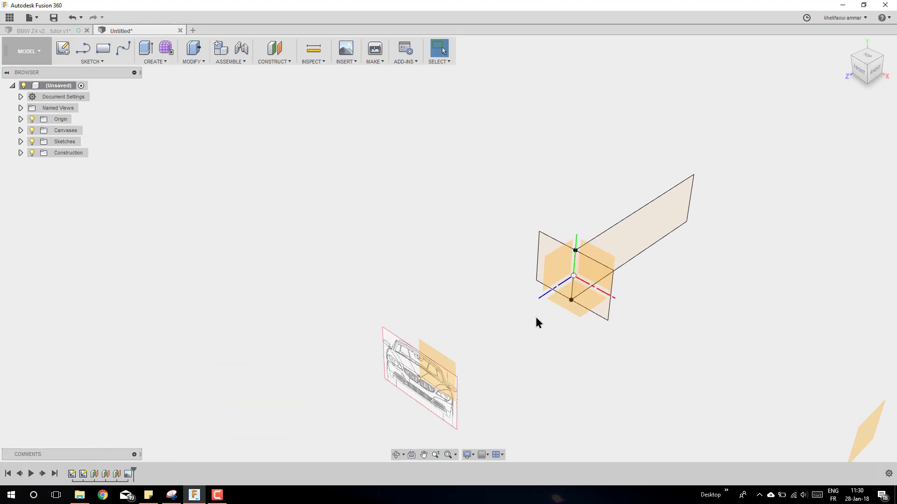
{"action": "middle_click_drag", "start_coordinate": [536, 321], "coordinate": [523, 229]}
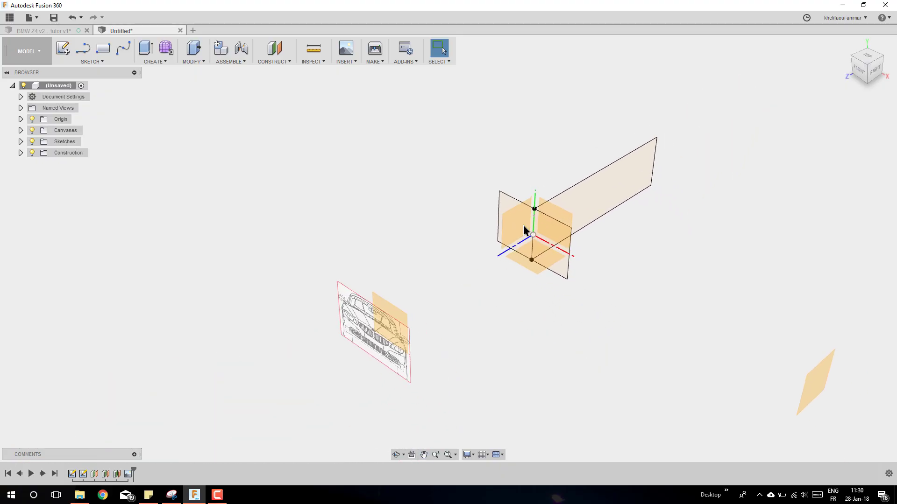
Start an Attached Canvas, load the 'side' blueprint image and place it on Plane2
{"action": "left_click", "coordinate": [344, 53]}
{"action": "scroll", "coordinate": [502, 275], "scroll_direction": "down", "scroll_amount": 2}
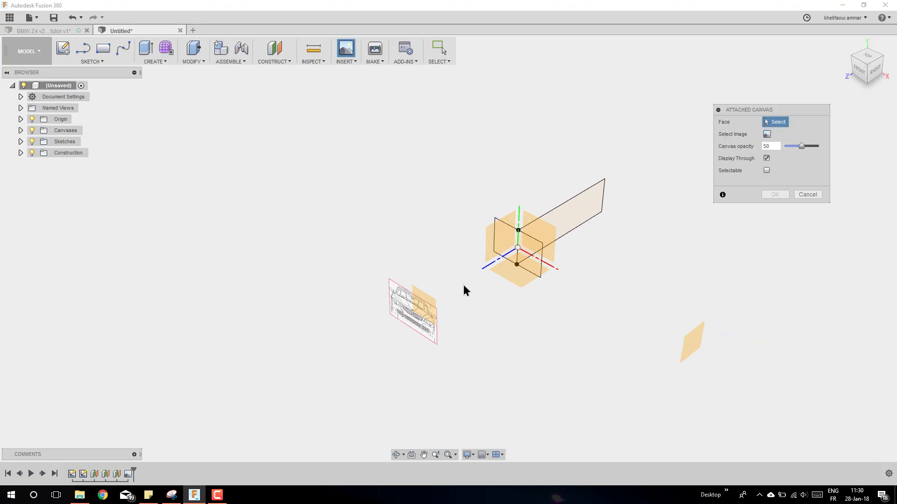
{"action": "scroll", "coordinate": [488, 298], "scroll_direction": "down", "scroll_amount": 1}
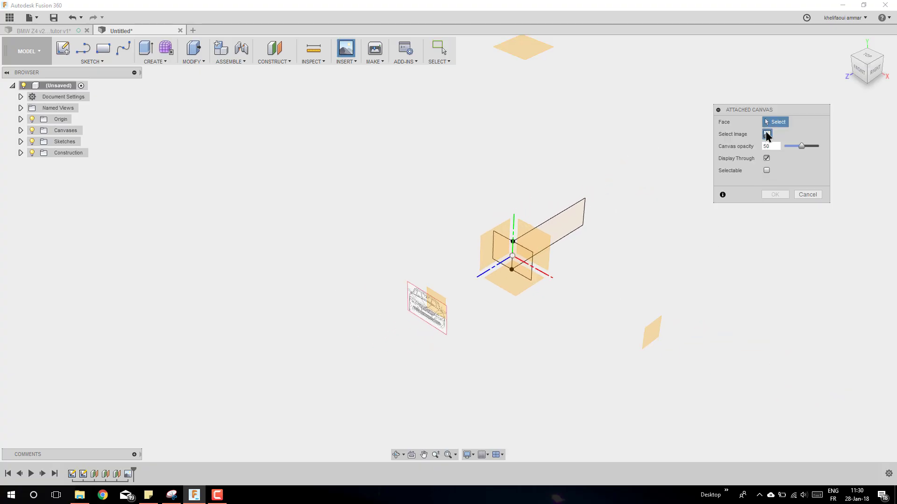
{"action": "left_click", "coordinate": [767, 134]}
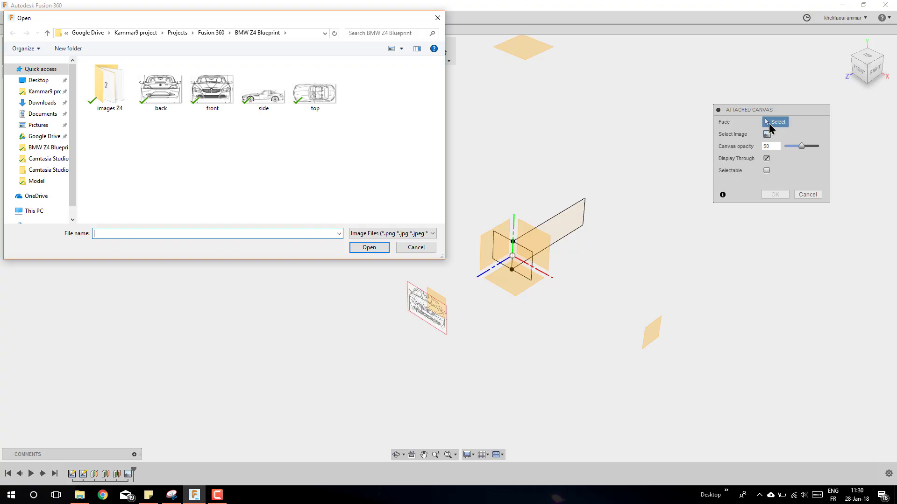
{"action": "left_click", "coordinate": [257, 100]}
{"action": "left_click", "coordinate": [369, 248]}
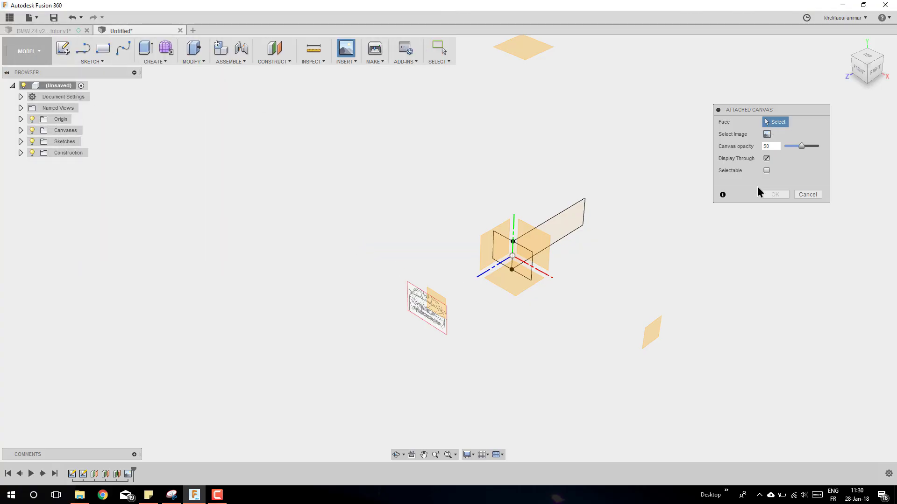
{"action": "left_click", "coordinate": [651, 339]}
Switch to the RIGHT view and drag the side canvas up to roughly 4.3 scale
{"action": "left_click", "coordinate": [873, 73]}
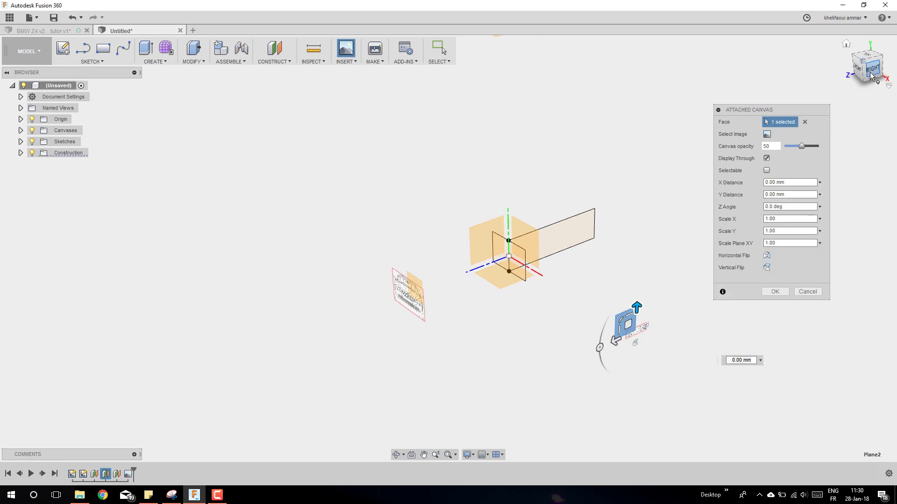
{"action": "scroll", "coordinate": [482, 238], "scroll_direction": "up", "scroll_amount": 8}
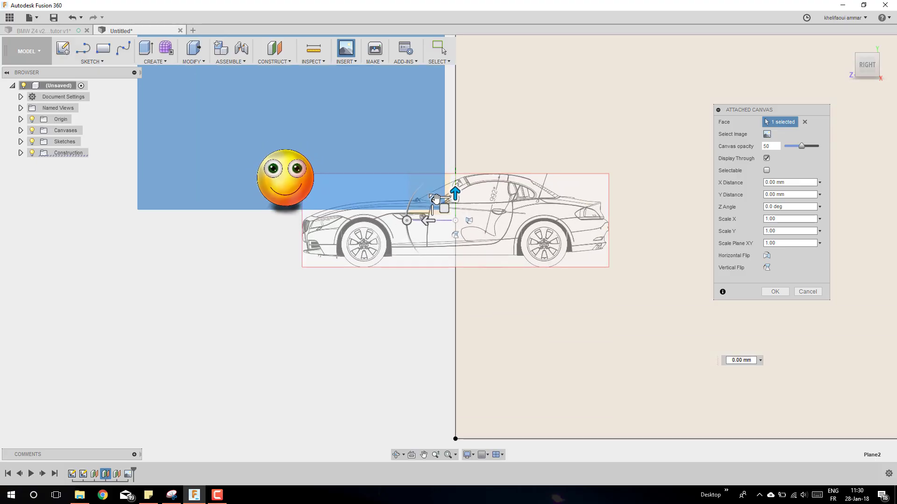
{"action": "left_click_drag", "start_coordinate": [437, 206], "coordinate": [498, 296]}
{"action": "scroll", "coordinate": [498, 296], "scroll_direction": "down", "scroll_amount": 4}
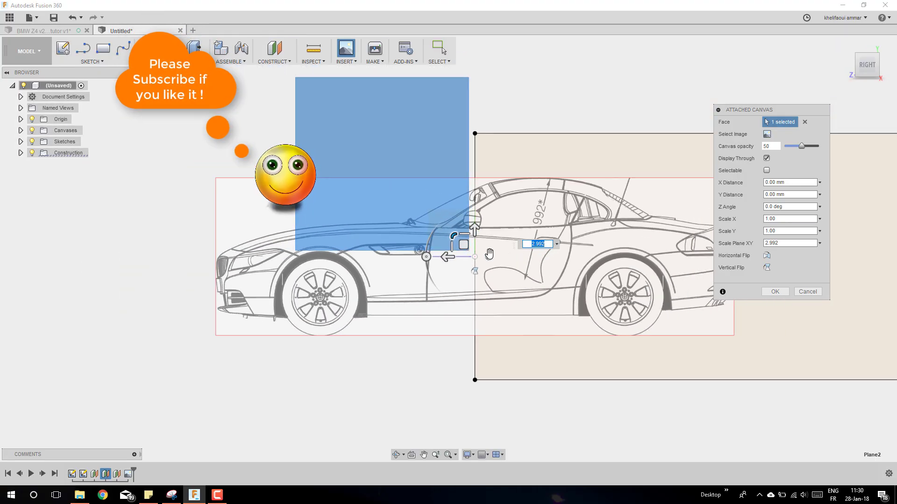
{"action": "left_click_drag", "start_coordinate": [457, 237], "coordinate": [448, 223]}
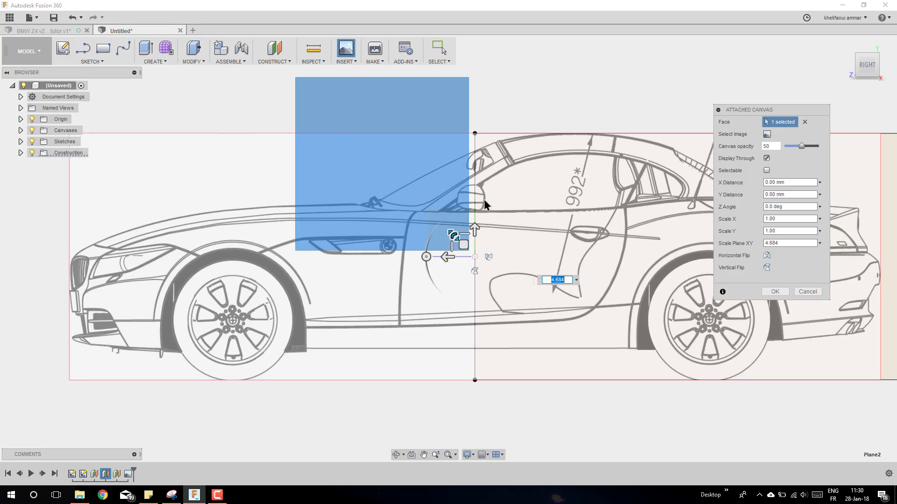
{"action": "scroll", "coordinate": [485, 143], "scroll_direction": "up", "scroll_amount": 8}
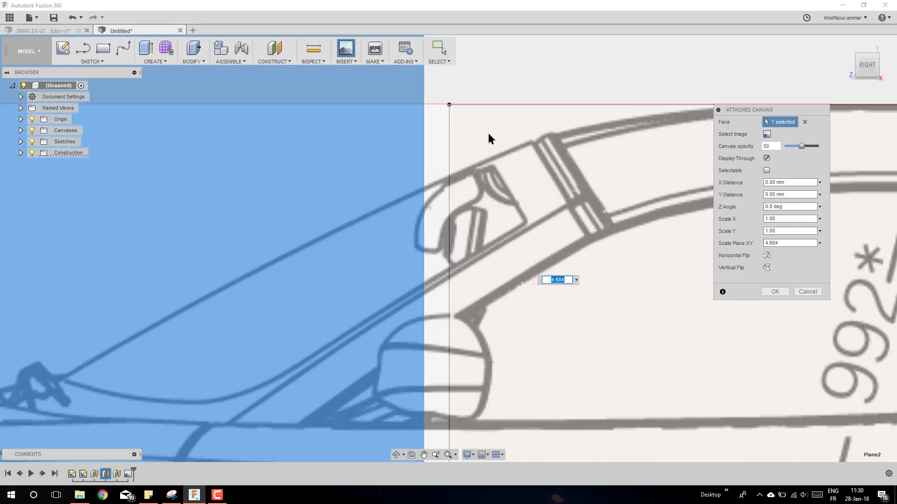
{"action": "scroll", "coordinate": [458, 105], "scroll_direction": "up", "scroll_amount": 5}
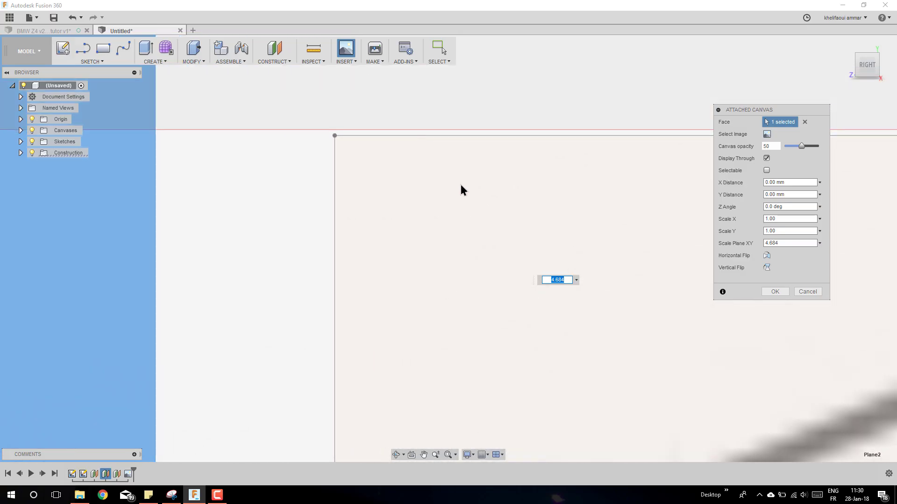
Set the side canvas Scale Plane XY to exactly 4.676 and commit it
{"action": "type", "text": "4.6"}
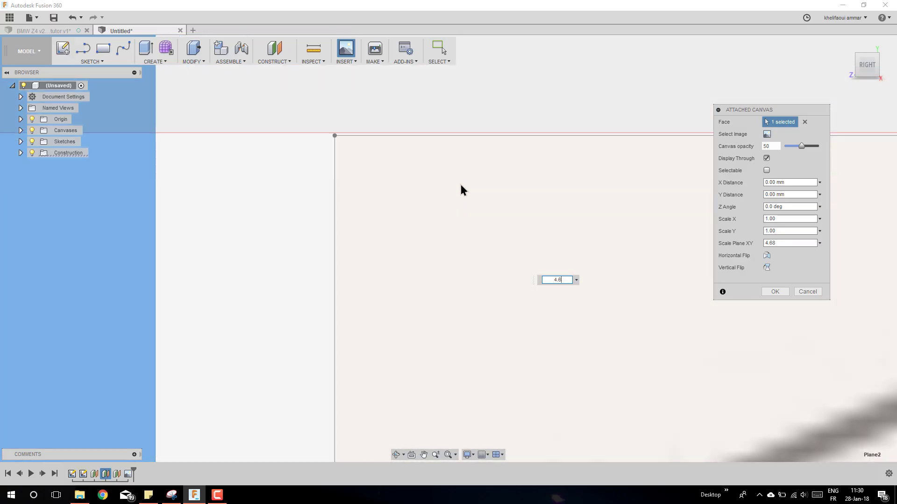
{"action": "type", "text": "75"}
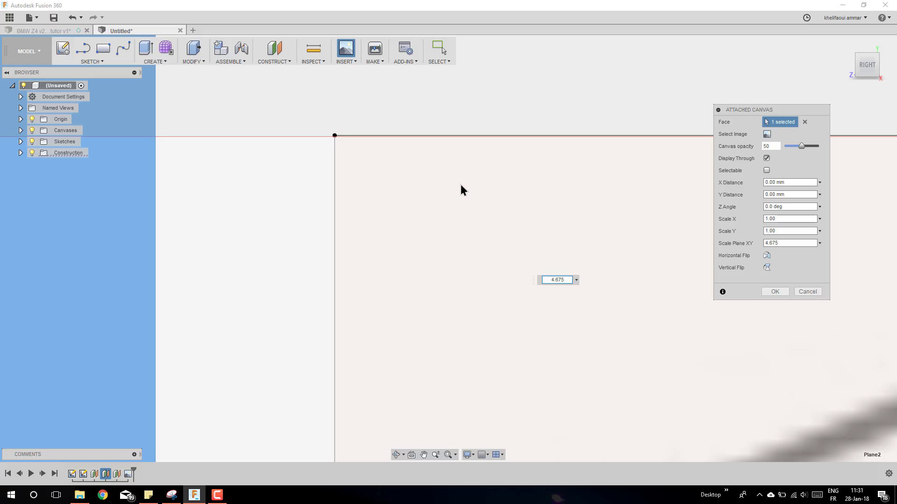
{"action": "scroll", "coordinate": [429, 112], "scroll_direction": "up", "scroll_amount": 3}
{"action": "key", "text": "BackSpace"}
{"action": "type", "text": "6"}
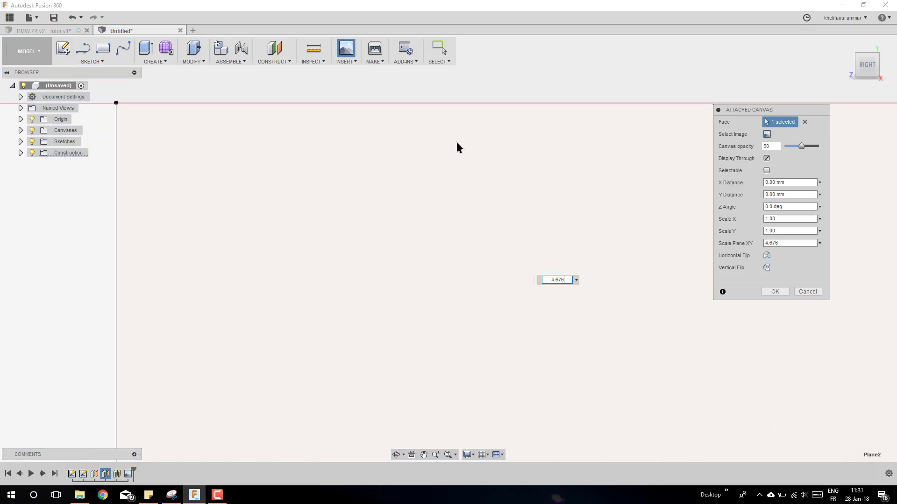
{"action": "scroll", "coordinate": [445, 179], "scroll_direction": "down", "scroll_amount": 2}
{"action": "left_click", "coordinate": [774, 291]}
{"action": "scroll", "coordinate": [480, 201], "scroll_direction": "down", "scroll_amount": 5}
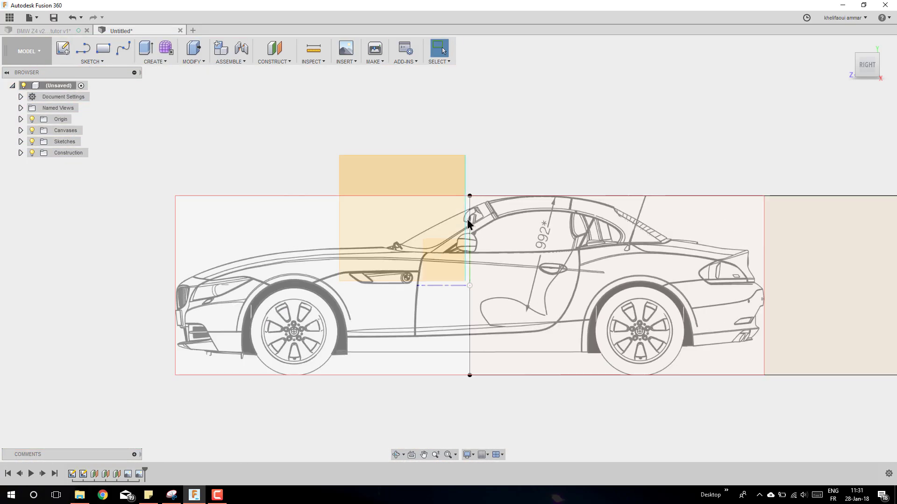
Reopen the side canvas feature, try a drag offset, then discard that change
{"action": "right_click", "coordinate": [139, 474]}
{"action": "left_click", "coordinate": [180, 401]}
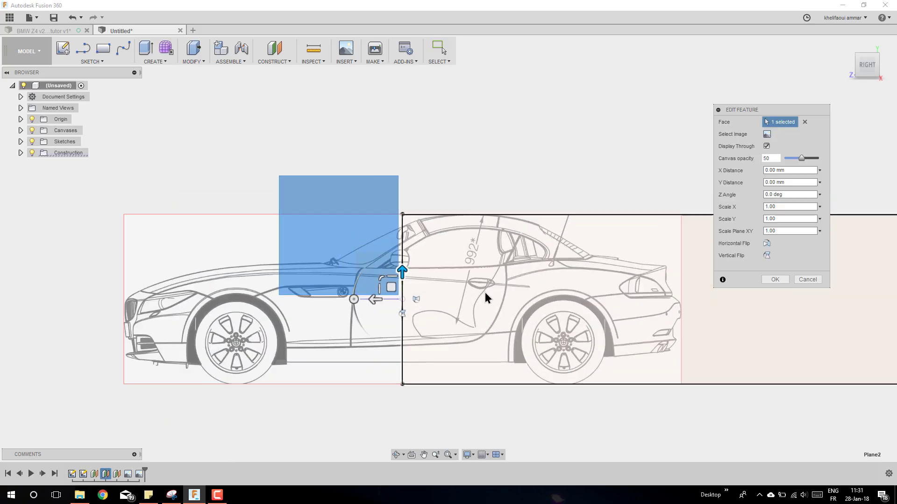
{"action": "left_click_drag", "start_coordinate": [373, 299], "coordinate": [650, 300]}
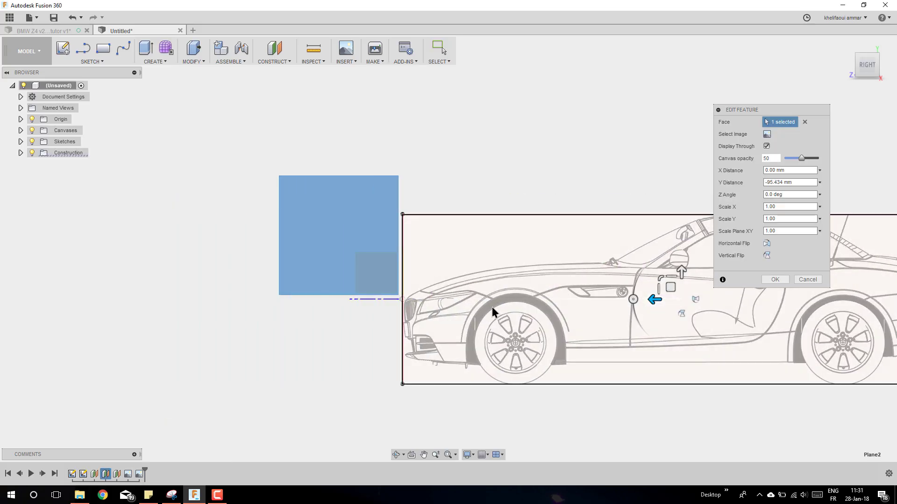
{"action": "scroll", "coordinate": [401, 293], "scroll_direction": "up", "scroll_amount": 5}
{"action": "scroll", "coordinate": [411, 254], "scroll_direction": "up", "scroll_amount": 2}
{"action": "key", "text": "Return"}
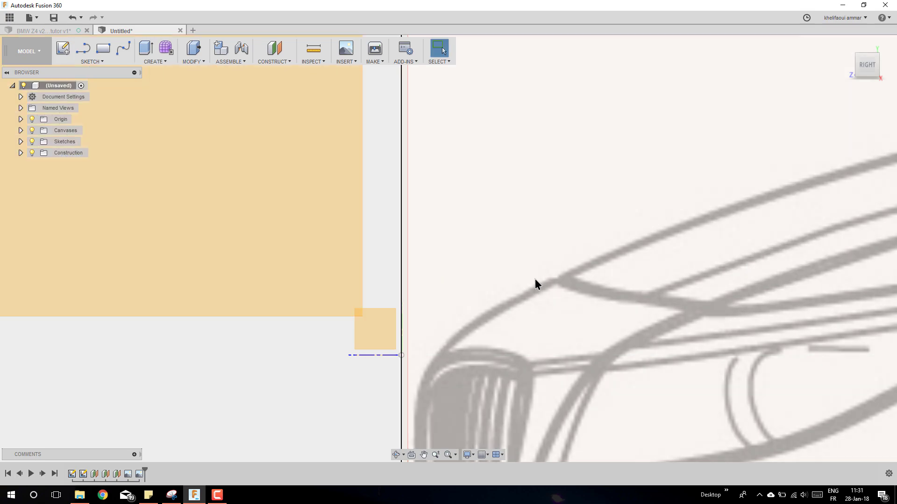
{"action": "scroll", "coordinate": [534, 284], "scroll_direction": "down", "scroll_amount": 5}
Edit the side canvas again and set its Y Distance to 0.233 mm, then confirm
{"action": "right_click", "coordinate": [139, 474]}
{"action": "left_click", "coordinate": [180, 402]}
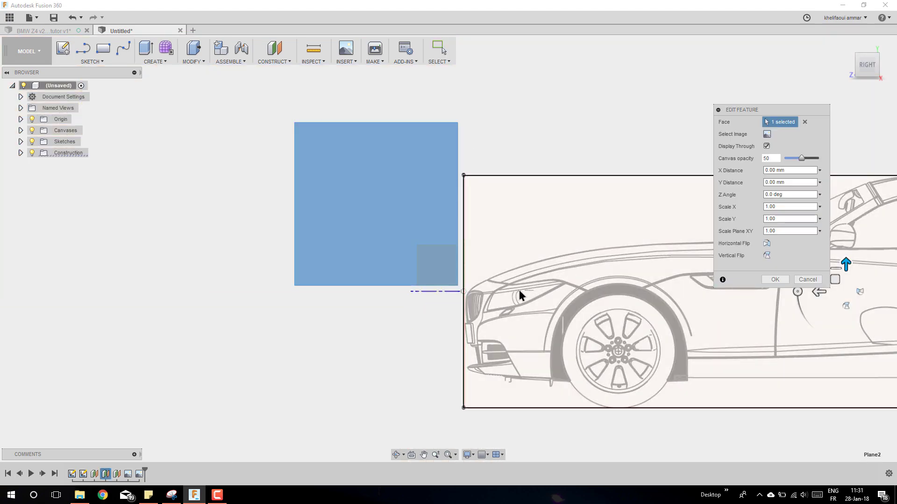
{"action": "scroll", "coordinate": [469, 292], "scroll_direction": "down", "scroll_amount": 3}
{"action": "scroll", "coordinate": [429, 299], "scroll_direction": "up", "scroll_amount": 2}
{"action": "left_click_drag", "start_coordinate": [671, 280], "coordinate": [646, 300]}
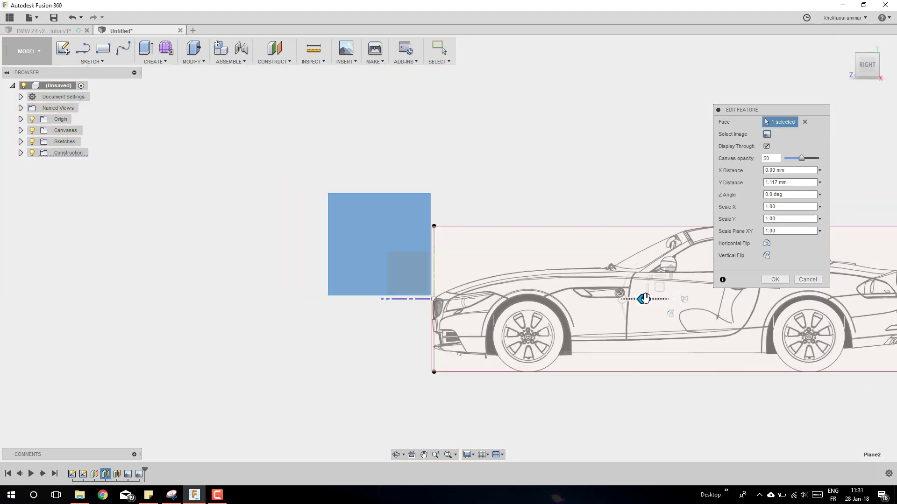
{"action": "scroll", "coordinate": [427, 304], "scroll_direction": "up", "scroll_amount": 2}
{"action": "scroll", "coordinate": [427, 301], "scroll_direction": "up", "scroll_amount": 4}
{"action": "left_click", "coordinate": [789, 182]}
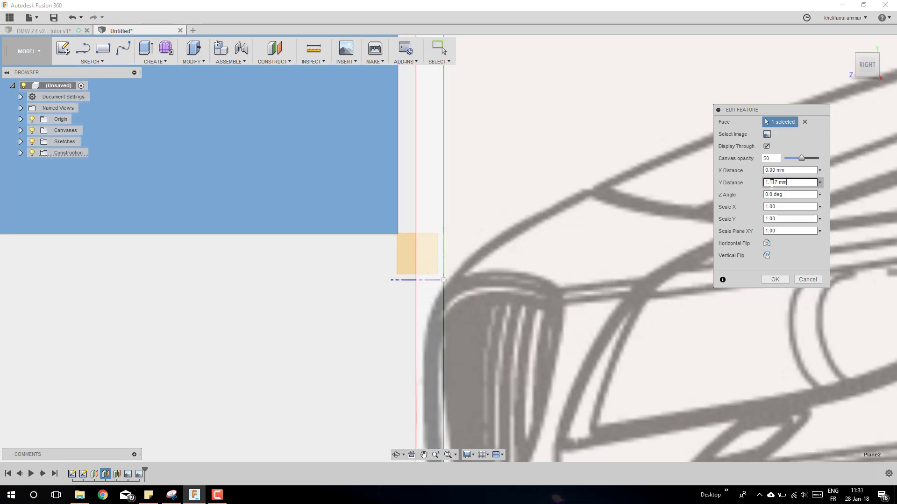
{"action": "type", "text": "0.5"}
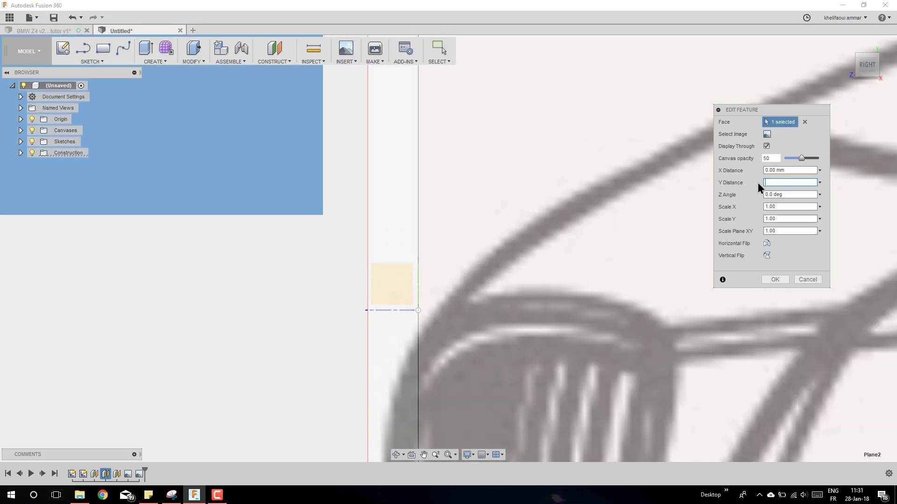
{"action": "key", "text": "BackSpace"}
{"action": "type", "text": "2"}
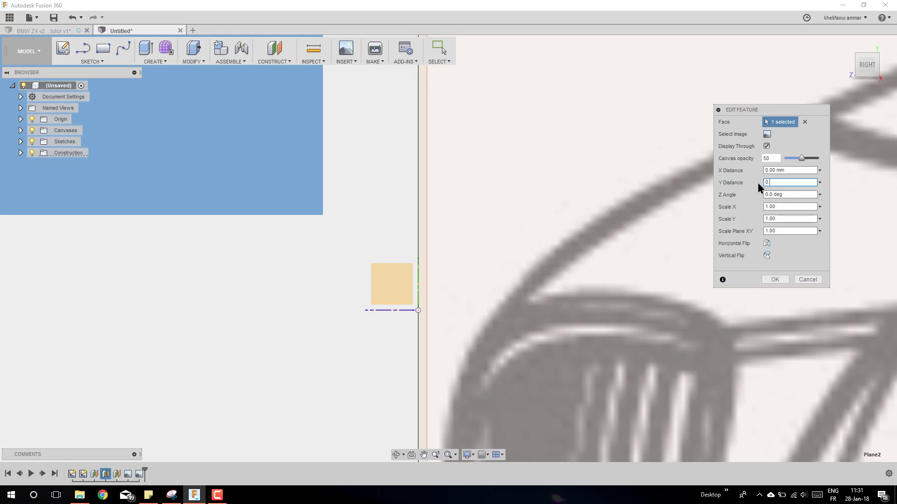
{"action": "key", "text": "BackSpace"}
{"action": "type", "text": "3"}
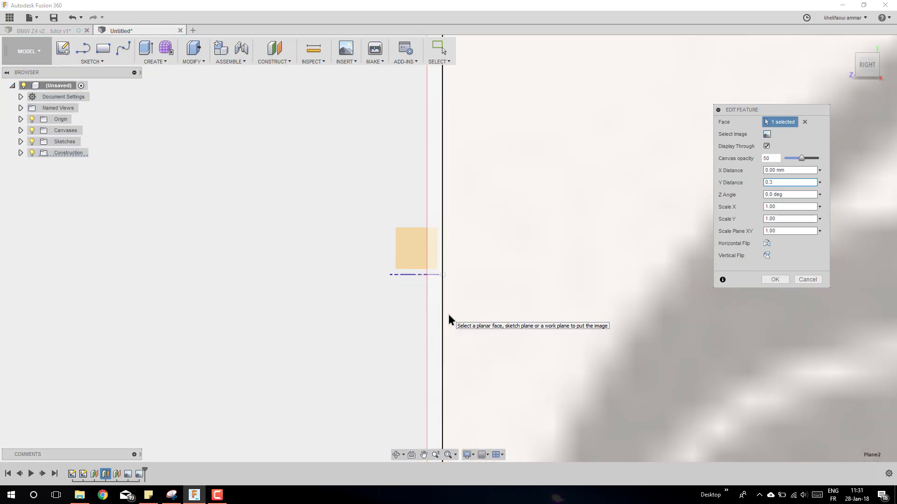
{"action": "key", "text": "BackSpace"}
{"action": "type", "text": "2"}
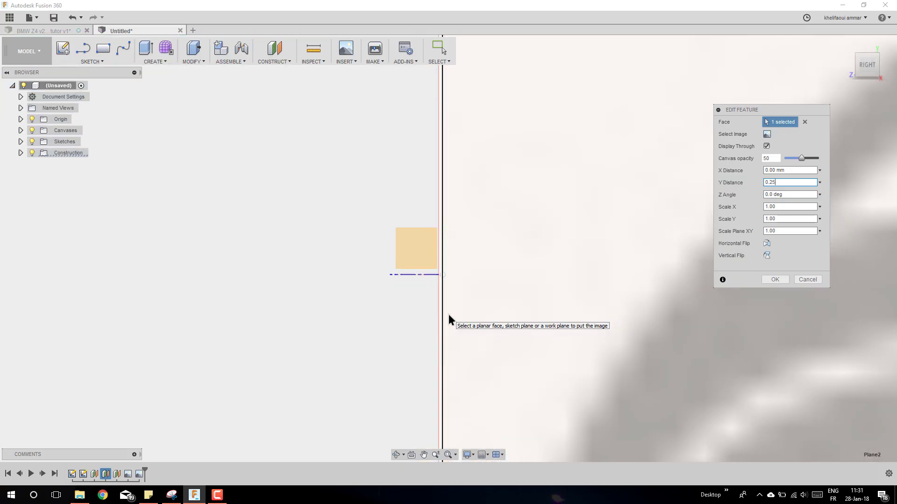
{"action": "type", "text": "4"}
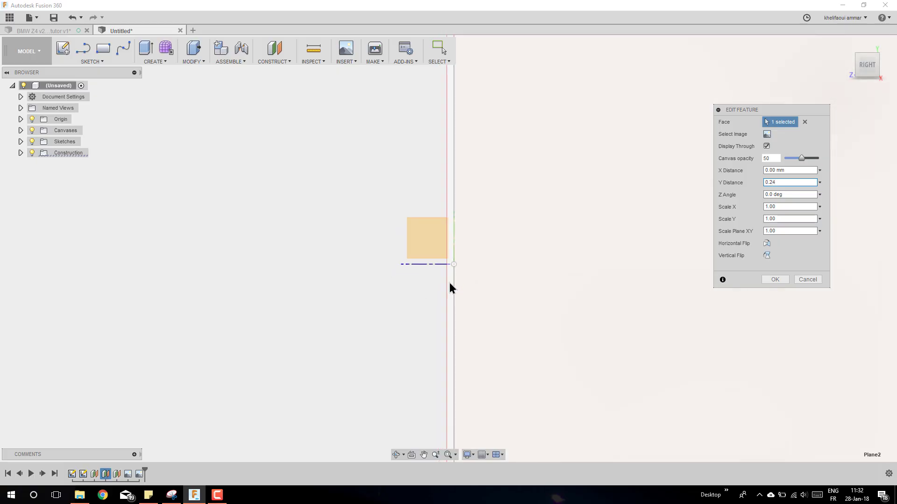
{"action": "key", "text": "BackSpace"}
{"action": "type", "text": "3"}
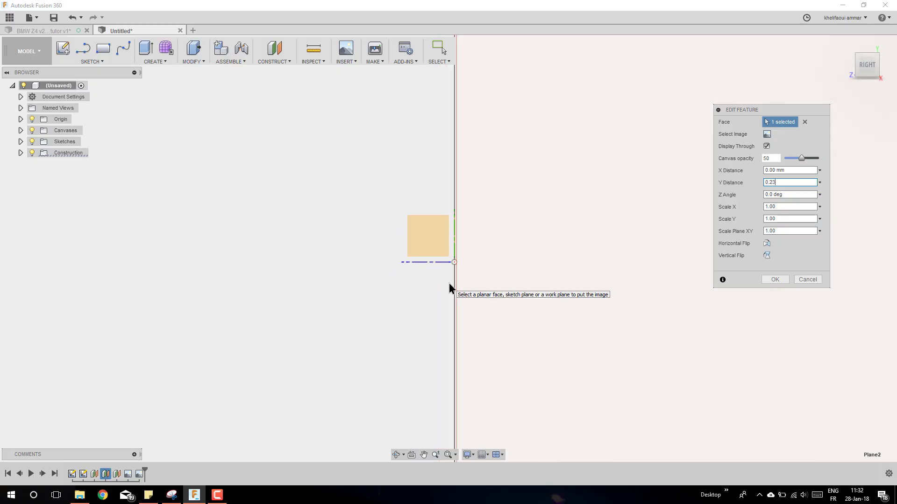
{"action": "type", "text": "5"}
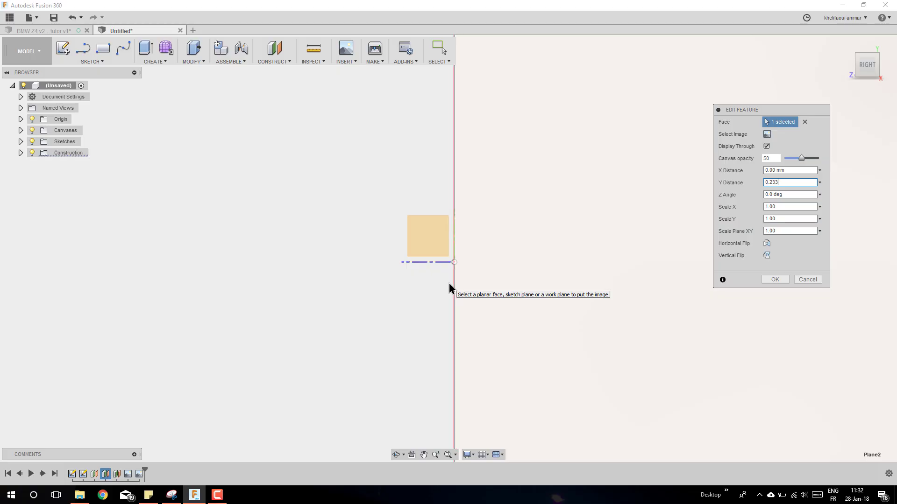
{"action": "key", "text": "BackSpace"}
{"action": "type", "text": "3"}
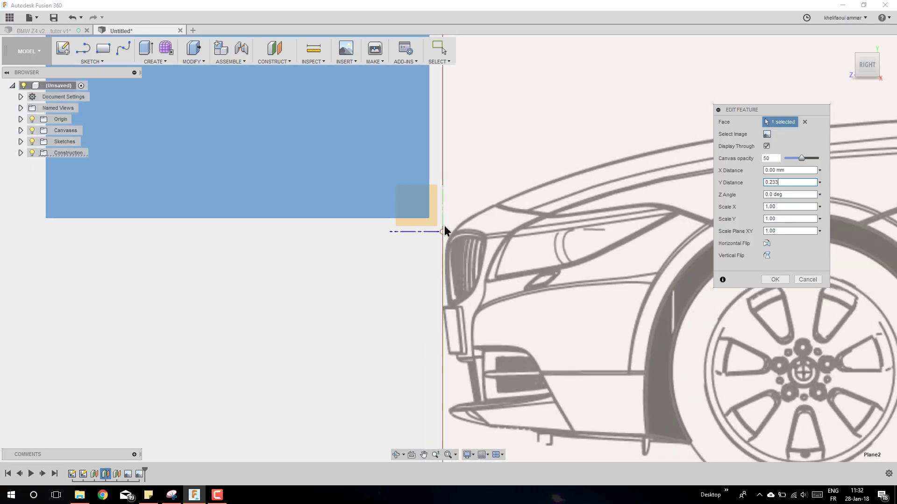
{"action": "left_click", "coordinate": [773, 278]}
Fit the whole model in view and return to the isometric home view
{"action": "scroll", "coordinate": [559, 315], "scroll_direction": "down", "scroll_amount": 6}
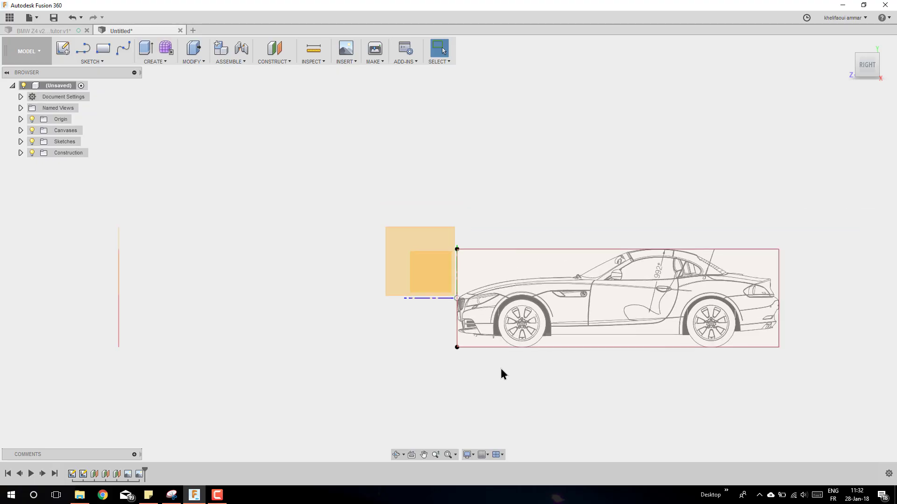
{"action": "scroll", "coordinate": [617, 328], "scroll_direction": "up", "scroll_amount": 4}
{"action": "scroll", "coordinate": [810, 324], "scroll_direction": "up", "scroll_amount": 5}
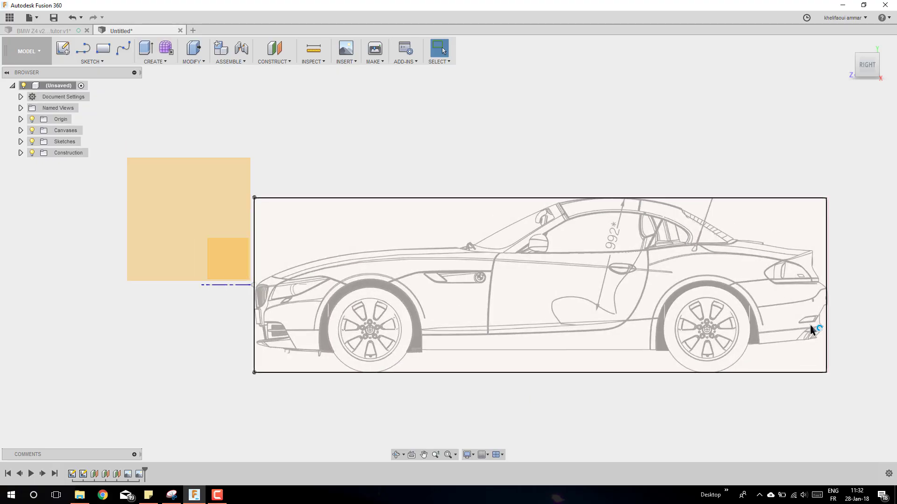
{"action": "scroll", "coordinate": [851, 287], "scroll_direction": "down", "scroll_amount": 2}
{"action": "key", "text": "F6"}
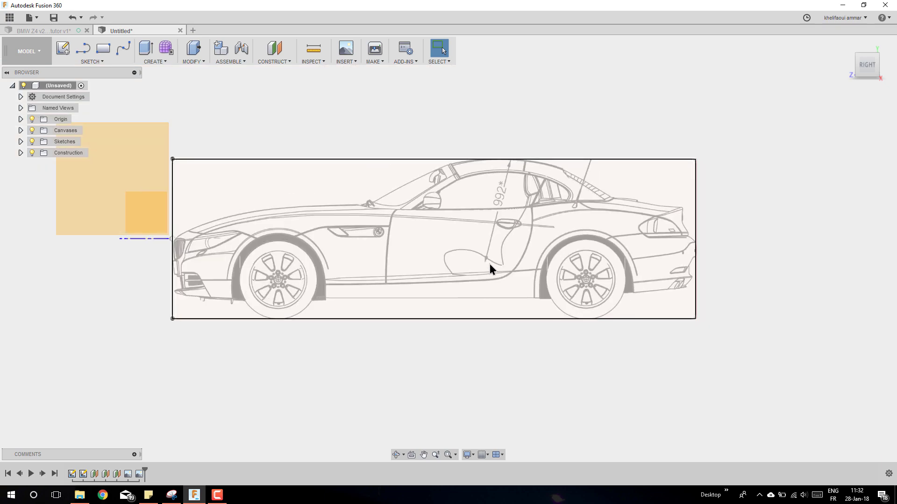
{"action": "left_click", "coordinate": [847, 44]}
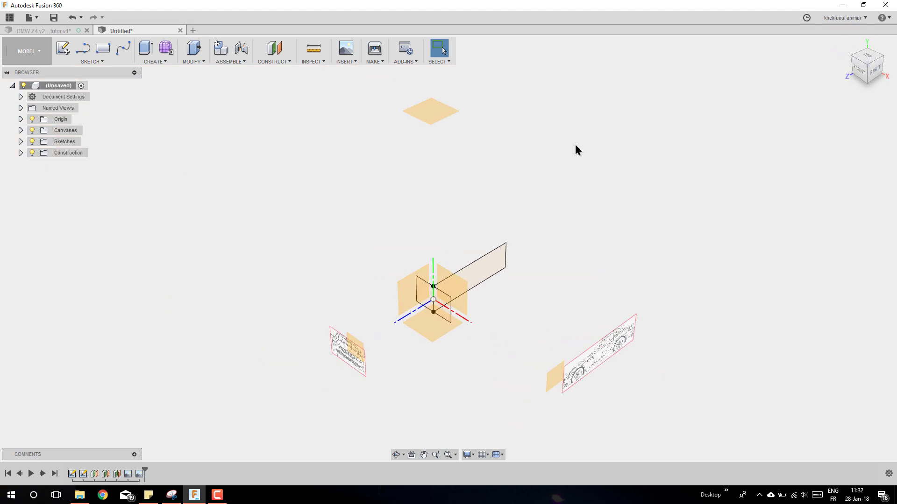
Start an Attached Canvas on the top plane and load the 'top' blueprint image
{"action": "left_click", "coordinate": [343, 55]}
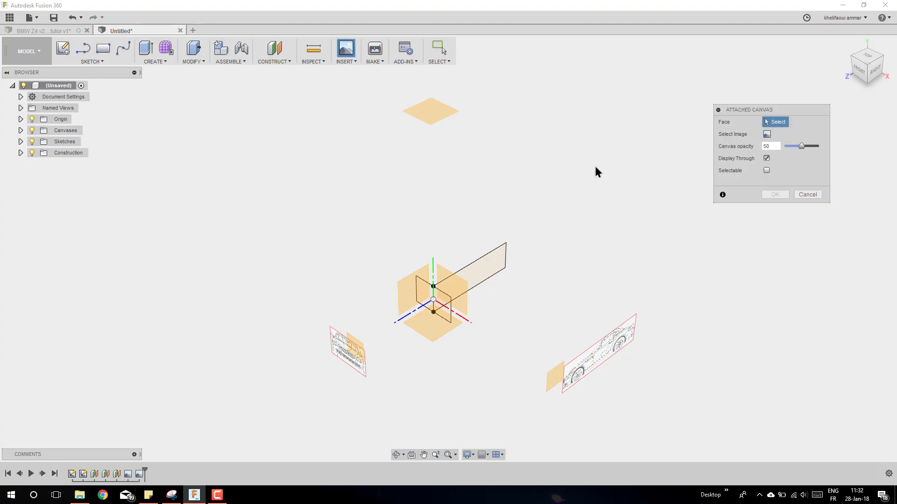
{"action": "left_click", "coordinate": [439, 115]}
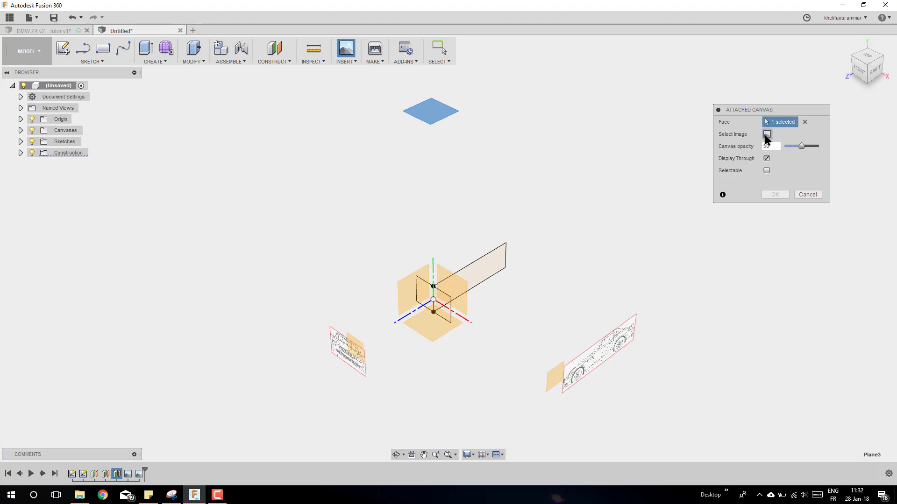
{"action": "left_click", "coordinate": [767, 135]}
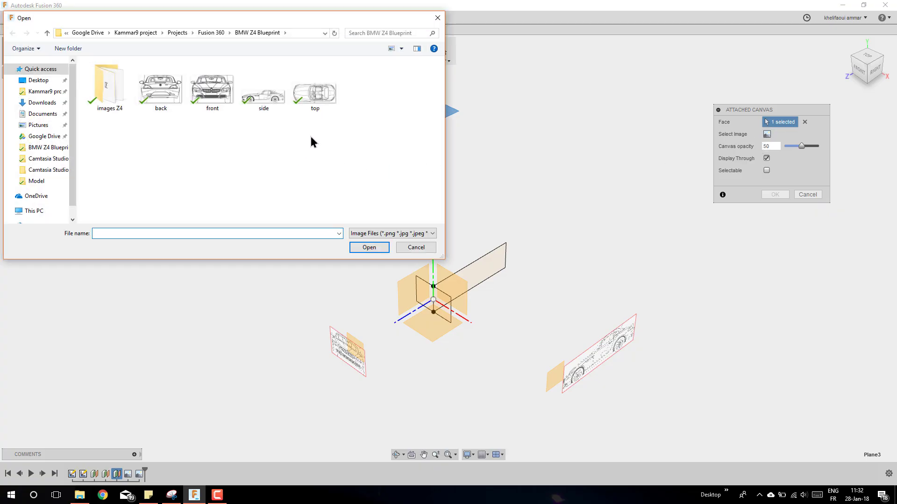
{"action": "left_click", "coordinate": [315, 92]}
{"action": "left_click", "coordinate": [371, 248]}
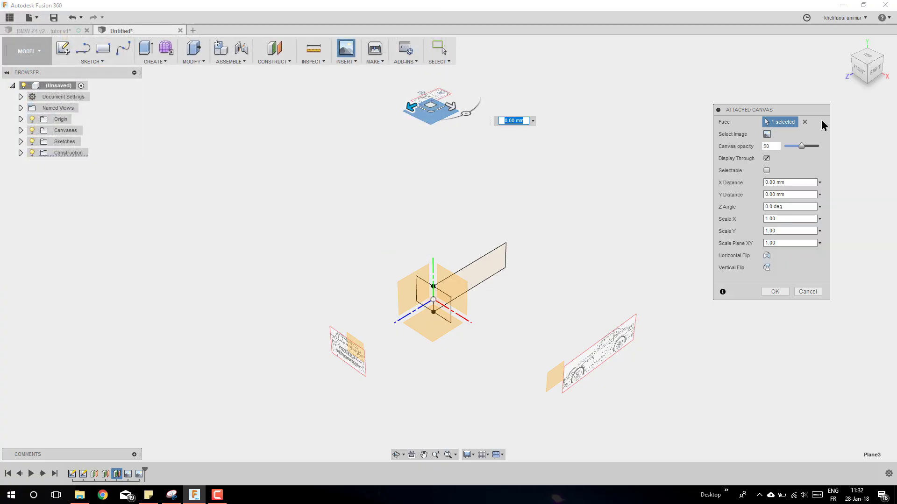
Switch to the TOP view, enlarge the top blueprint and rotate it -180 degrees
{"action": "left_click", "coordinate": [867, 57]}
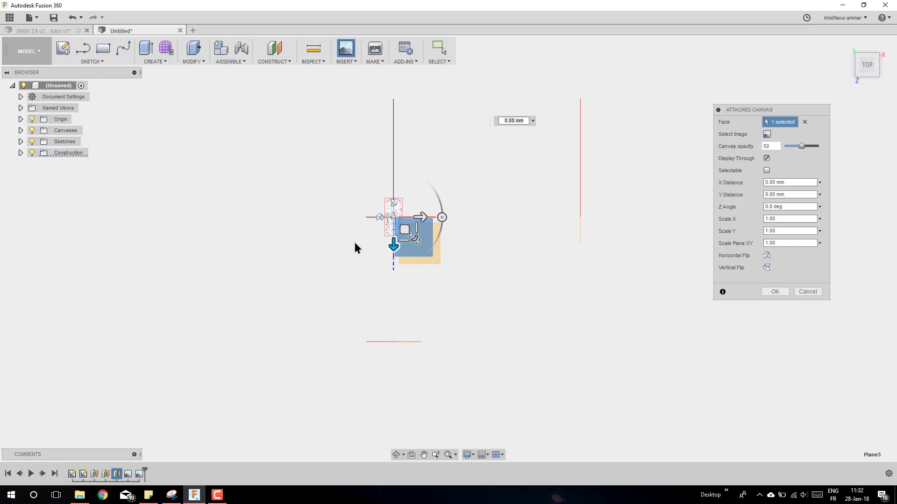
{"action": "scroll", "coordinate": [369, 241], "scroll_direction": "up", "scroll_amount": 4}
{"action": "left_click_drag", "start_coordinate": [430, 215], "coordinate": [458, 243]}
{"action": "scroll", "coordinate": [422, 217], "scroll_direction": "up", "scroll_amount": 5}
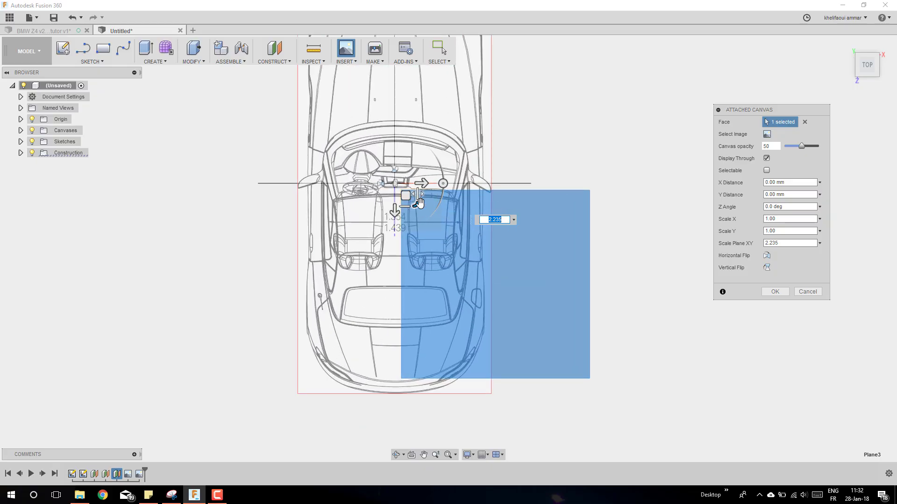
{"action": "left_click_drag", "start_coordinate": [443, 183], "coordinate": [367, 184]}
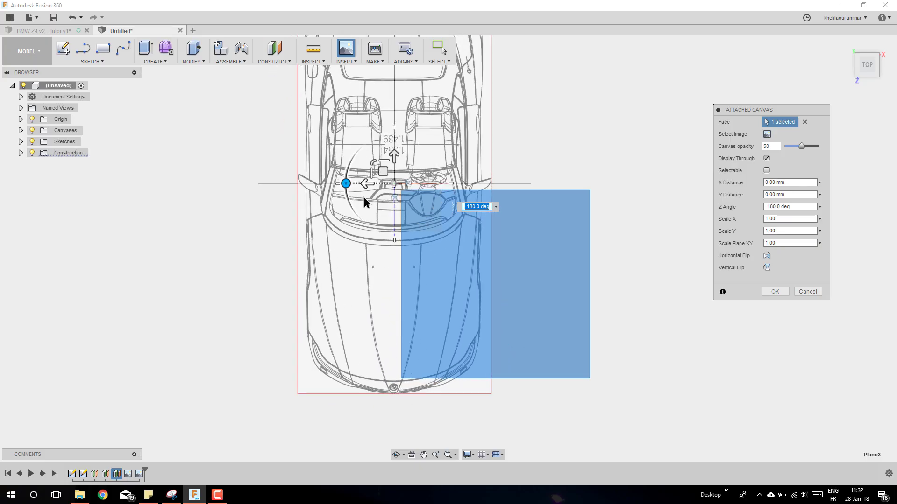
{"action": "scroll", "coordinate": [390, 327], "scroll_direction": "down", "scroll_amount": 2}
{"action": "scroll", "coordinate": [391, 327], "scroll_direction": "up", "scroll_amount": 4}
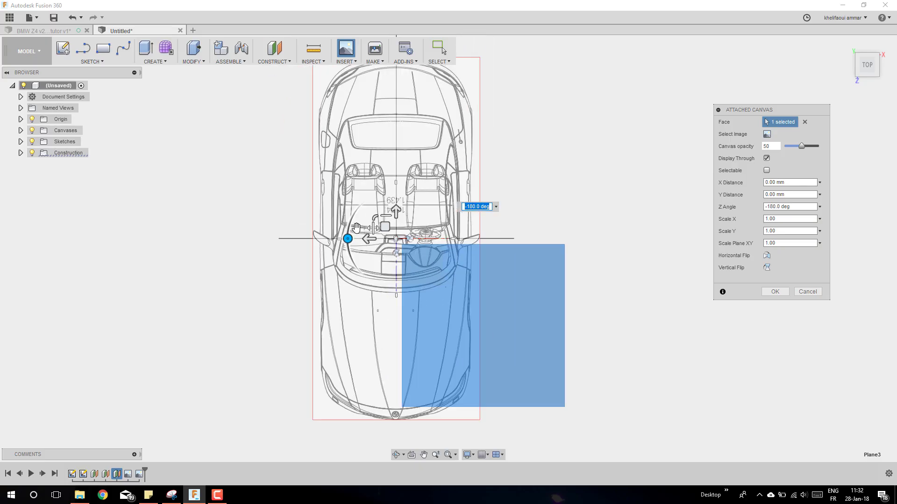
{"action": "scroll", "coordinate": [478, 286], "scroll_direction": "up", "scroll_amount": 2}
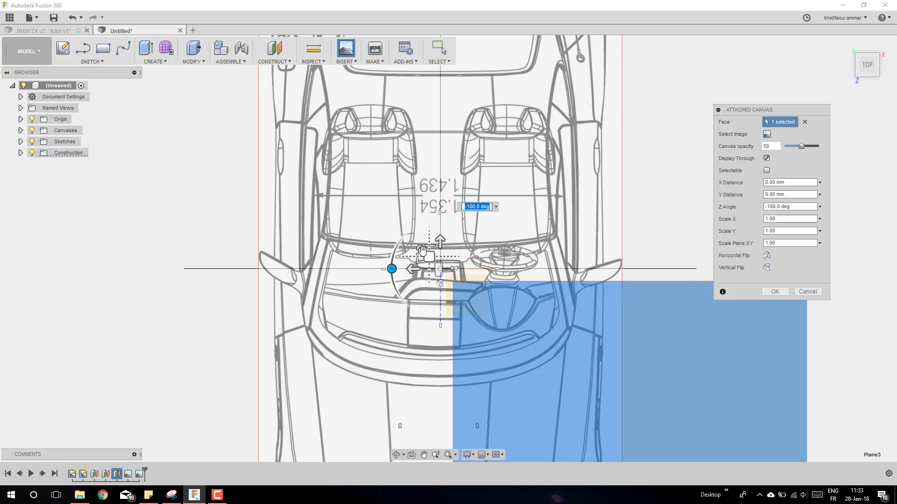
Scale the top canvas to 1.409, slide the nose to the origin (X 93.774 mm), and commit
{"action": "mouse_move", "coordinate": [421, 249]}
{"action": "left_mouse_down"}
{"action": "mouse_move", "coordinate": [419, 241]}
{"action": "mouse_move", "coordinate": [415, 248]}
{"action": "left_mouse_up"}
{"action": "scroll", "coordinate": [176, 266], "scroll_direction": "up", "scroll_amount": 10}
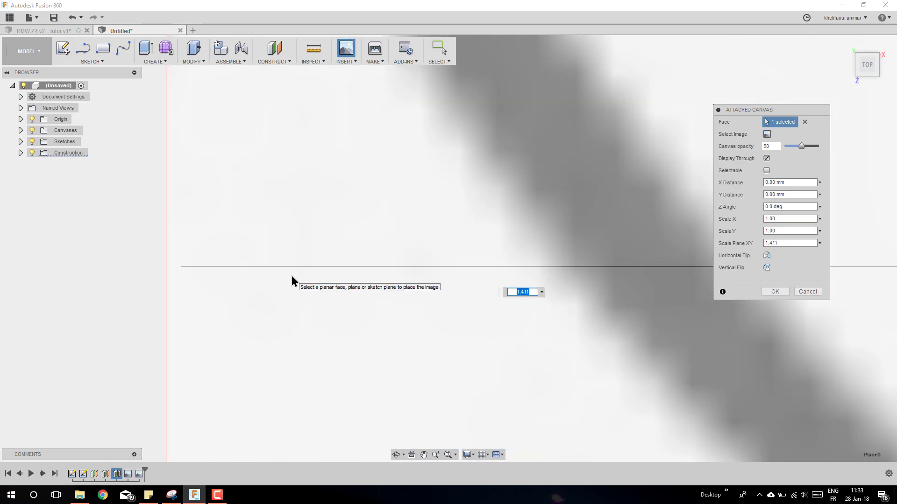
{"action": "type", "text": "1.415"}
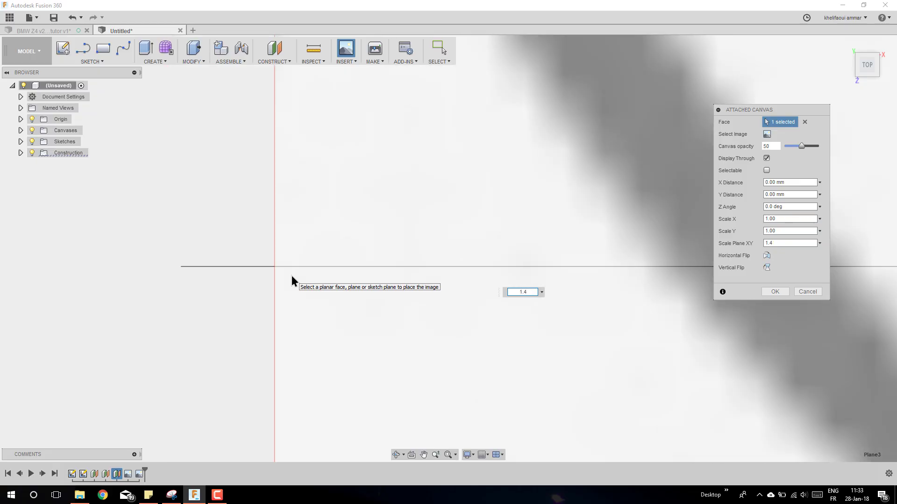
{"action": "key", "text": "BackSpace"}
{"action": "key", "text": "BackSpace"}
{"action": "type", "text": "059"}
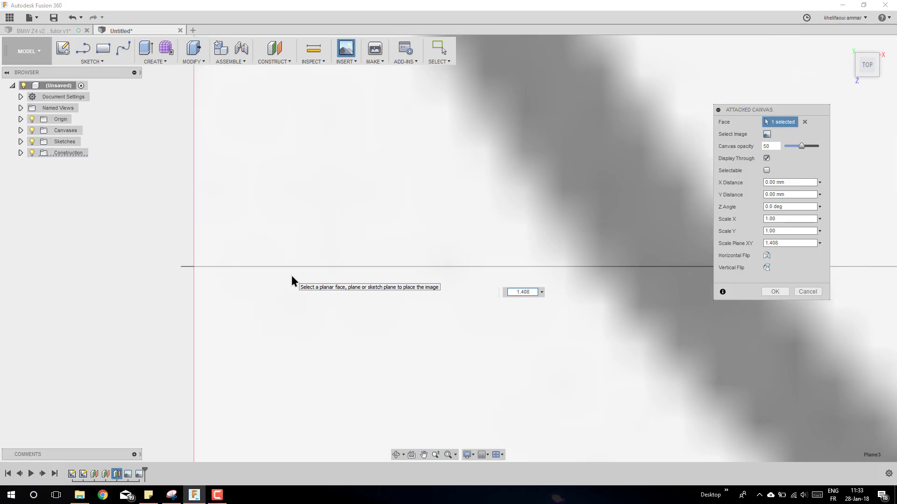
{"action": "scroll", "coordinate": [282, 279], "scroll_direction": "down", "scroll_amount": 10}
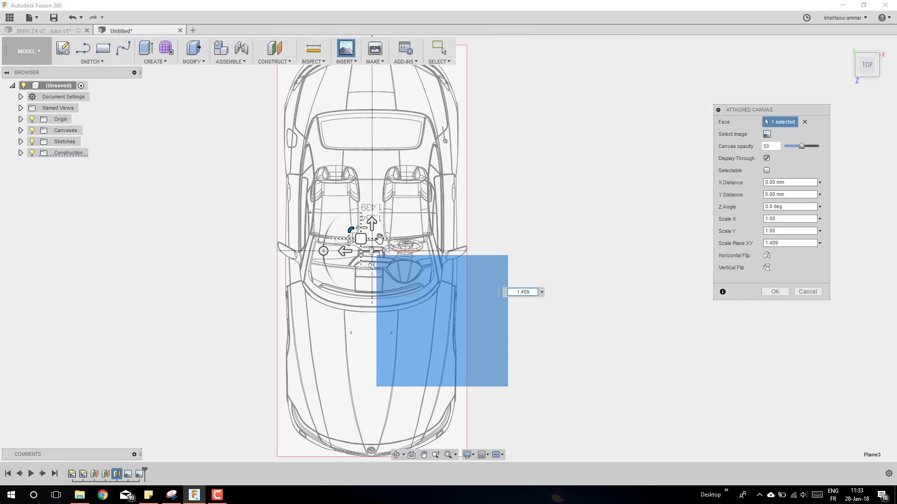
{"action": "scroll", "coordinate": [379, 238], "scroll_direction": "down", "scroll_amount": 3}
{"action": "left_click_drag", "start_coordinate": [375, 227], "coordinate": [394, 136]}
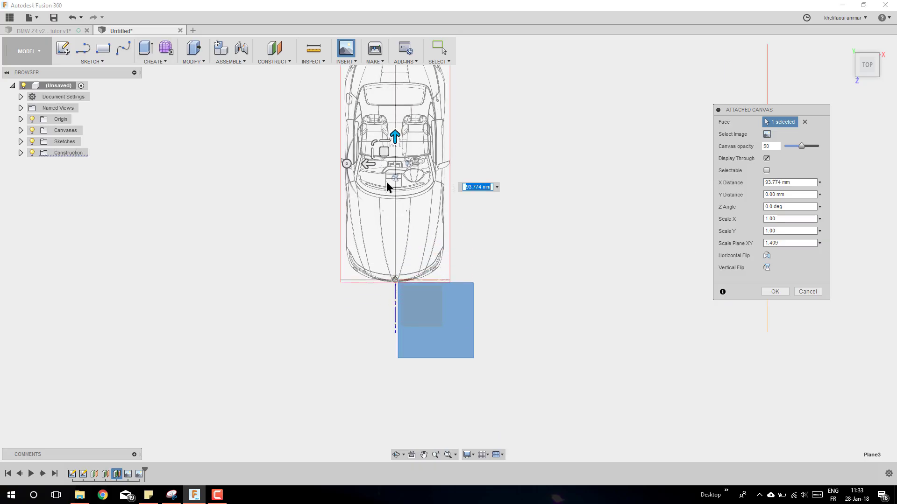
{"action": "scroll", "coordinate": [397, 159], "scroll_direction": "up", "scroll_amount": 5}
{"action": "left_click", "coordinate": [773, 292]}
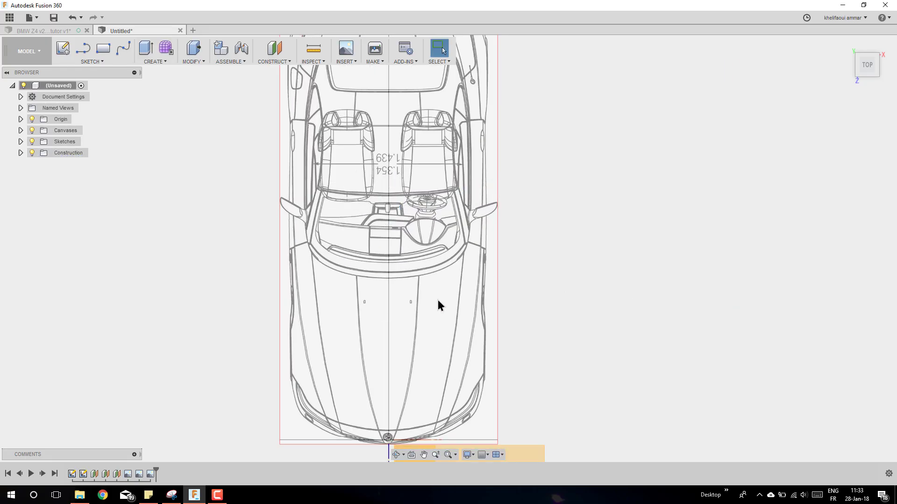
Reopen the top canvas feature and nudge the car image slightly
{"action": "left_click", "coordinate": [150, 474]}
{"action": "right_click", "coordinate": [150, 474]}
{"action": "left_click", "coordinate": [176, 404]}
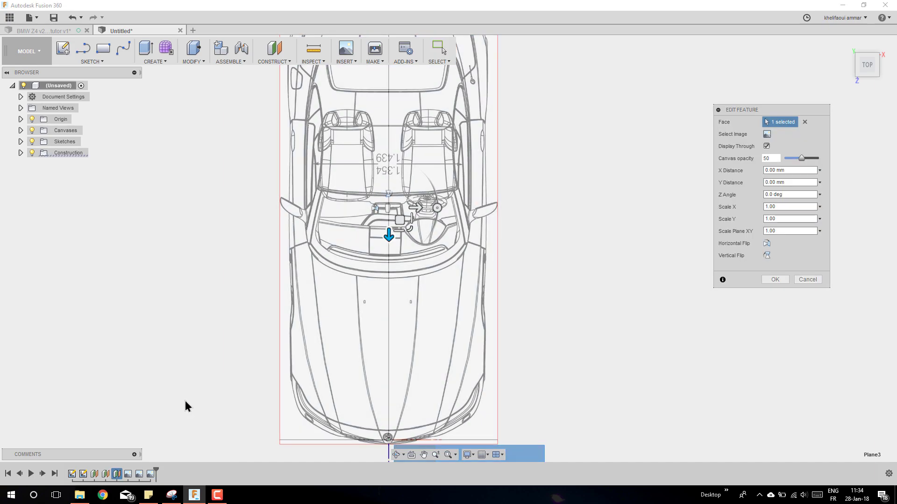
{"action": "scroll", "coordinate": [350, 332], "scroll_direction": "down", "scroll_amount": 2}
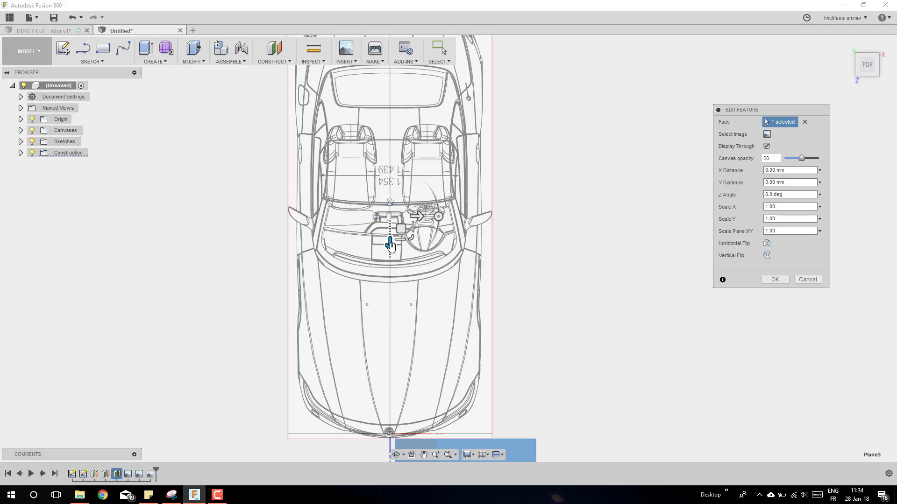
{"action": "left_click_drag", "start_coordinate": [390, 245], "coordinate": [390, 242]}
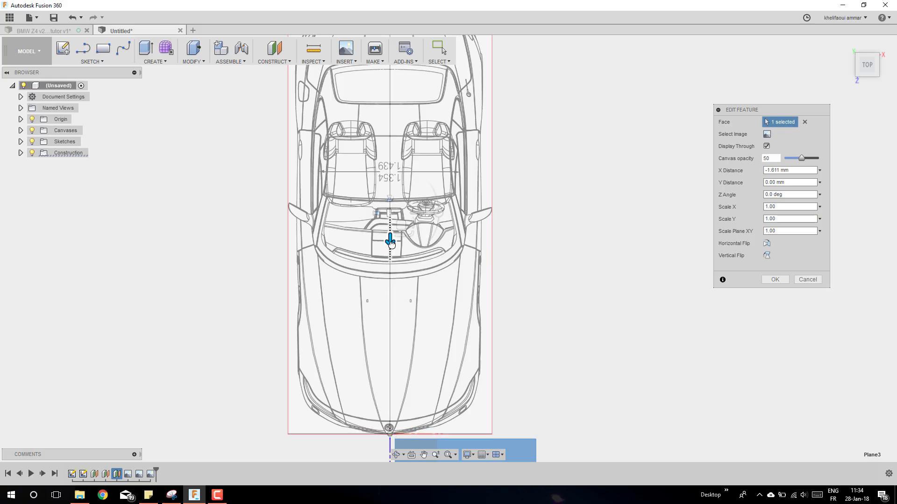
{"action": "scroll", "coordinate": [389, 427], "scroll_direction": "up", "scroll_amount": 10}
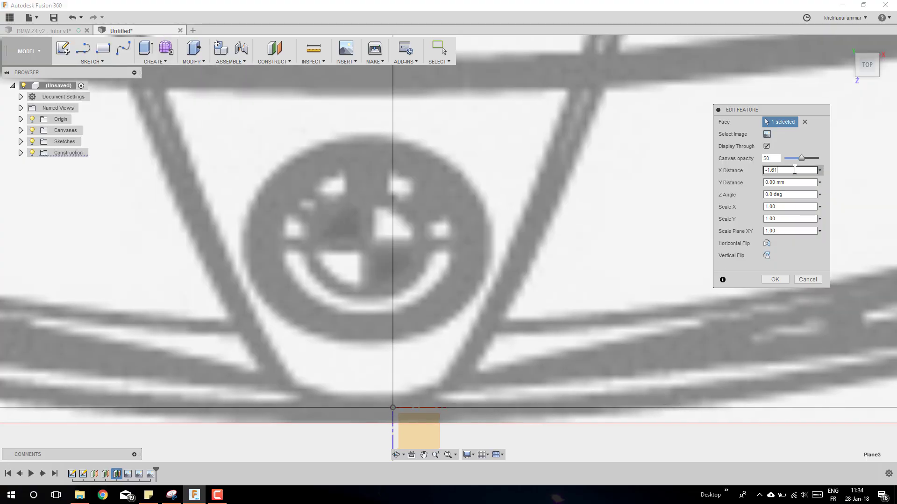
Set the top canvas X Distance to -1.85 mm
{"action": "type", "text": "6"}
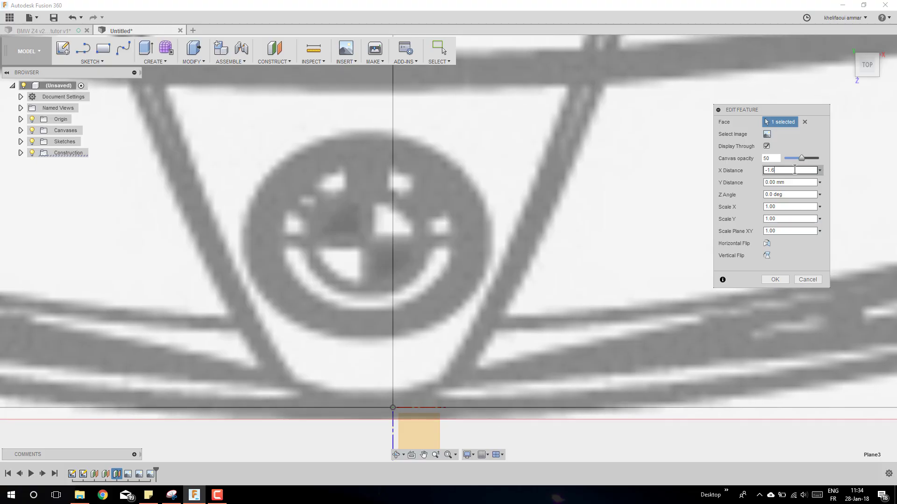
{"action": "key", "text": "BackSpace"}
{"action": "type", "text": "58"}
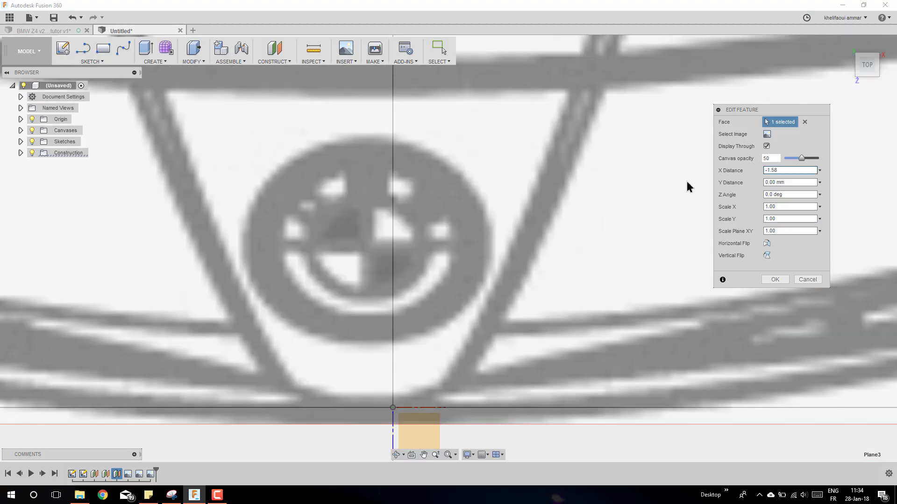
{"action": "scroll", "coordinate": [622, 216], "scroll_direction": "down", "scroll_amount": 1}
{"action": "key", "text": "BackSpace"}
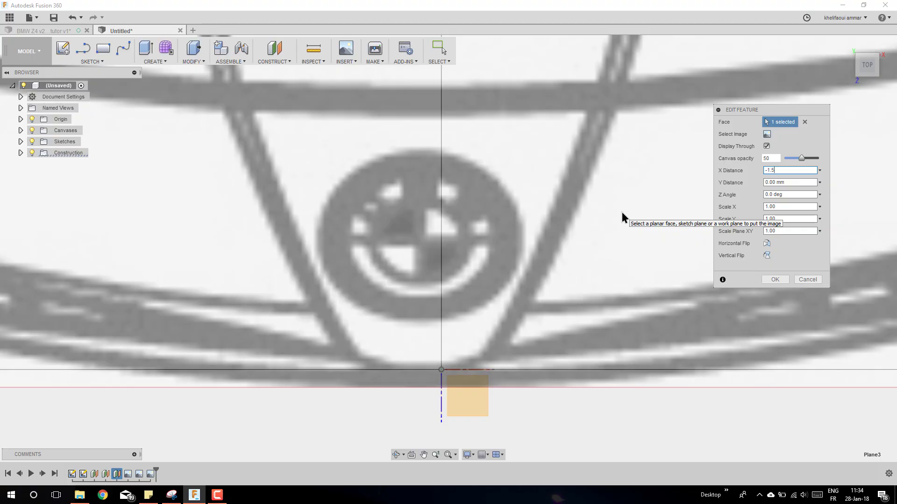
{"action": "type", "text": "9"}
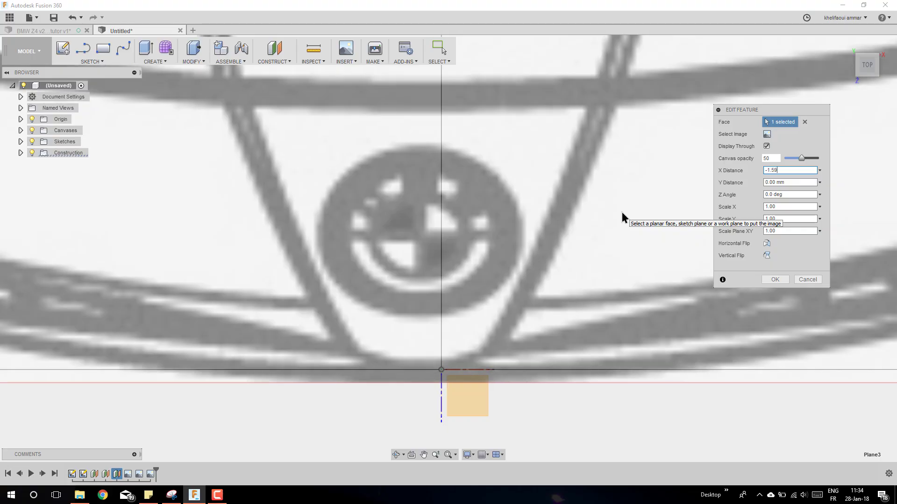
{"action": "key", "text": "BackSpace"}
{"action": "key", "text": "BackSpace"}
{"action": "type", "text": "7"}
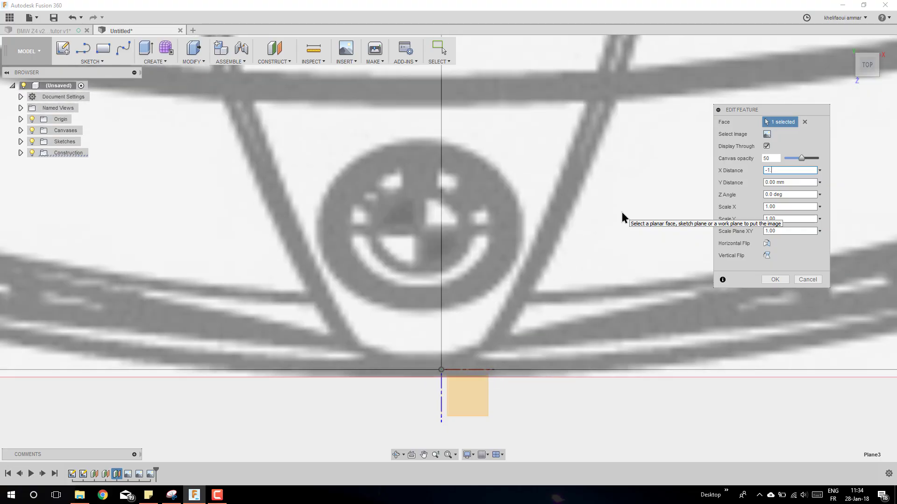
{"action": "type", "text": "8"}
{"action": "type", "text": "9"}
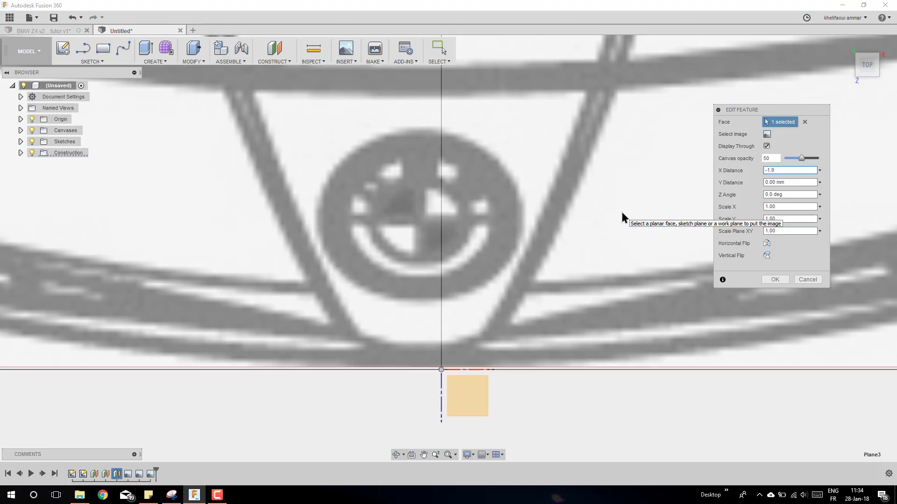
{"action": "key", "text": "BackSpace"}
{"action": "type", "text": "85"}
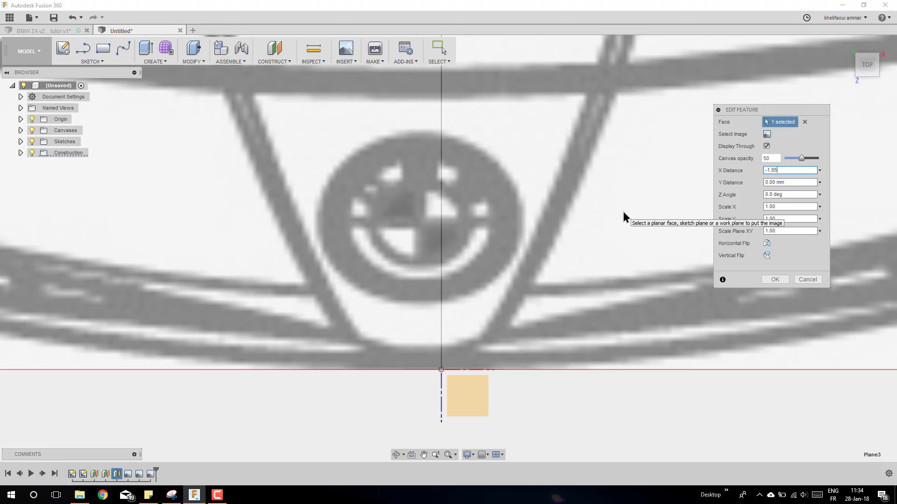
{"action": "scroll", "coordinate": [440, 371], "scroll_direction": "down", "scroll_amount": 10}
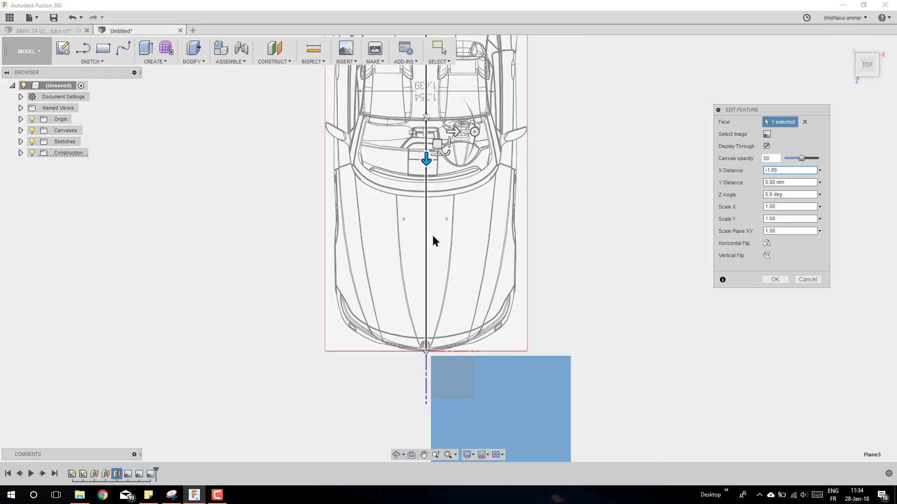
{"action": "scroll", "coordinate": [419, 427], "scroll_direction": "up", "scroll_amount": 10}
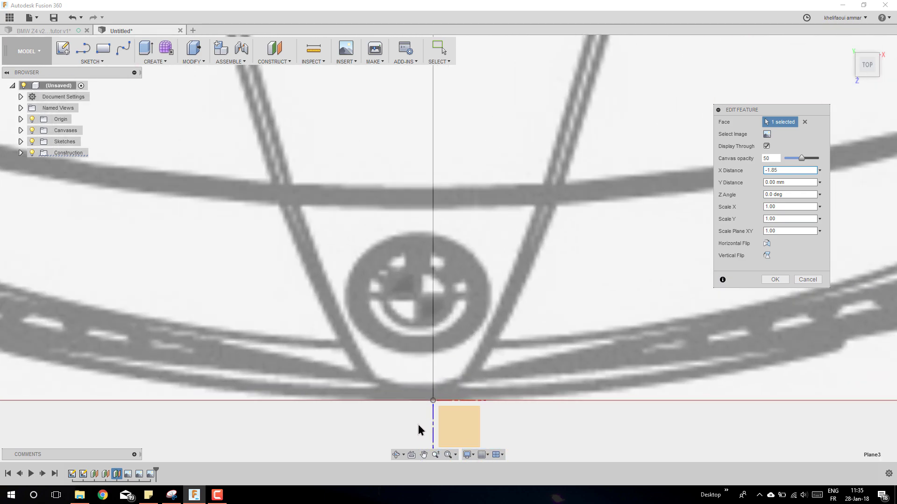
Set the Y Distance to 0.4 and commit the top canvas
{"action": "key", "text": "Tab"}
{"action": "type", "text": "0.4"}
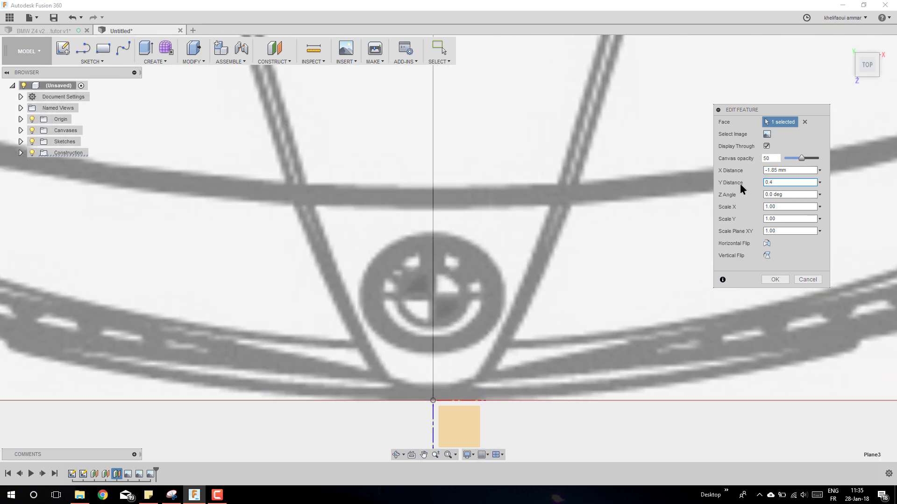
{"action": "scroll", "coordinate": [458, 255], "scroll_direction": "down", "scroll_amount": 3}
{"action": "scroll", "coordinate": [462, 218], "scroll_direction": "up", "scroll_amount": 5}
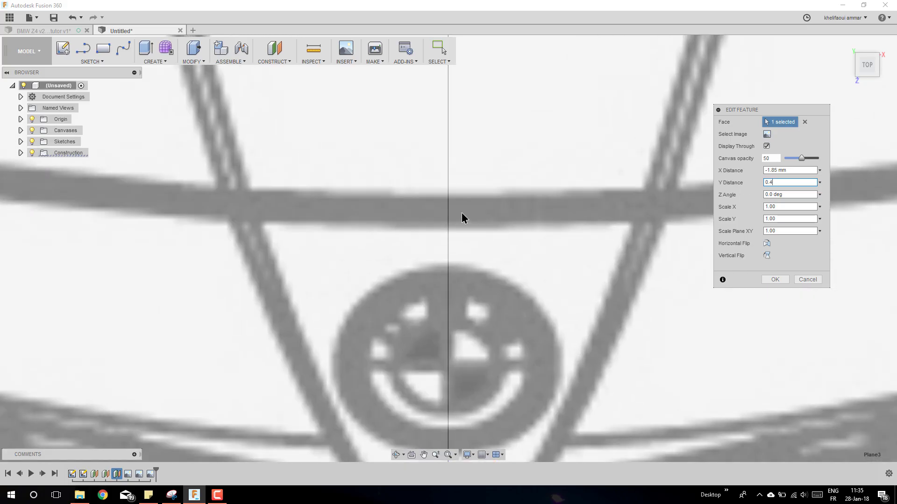
{"action": "scroll", "coordinate": [463, 218], "scroll_direction": "down", "scroll_amount": 3}
{"action": "left_click", "coordinate": [774, 279]}
{"action": "scroll", "coordinate": [503, 280], "scroll_direction": "down", "scroll_amount": 6}
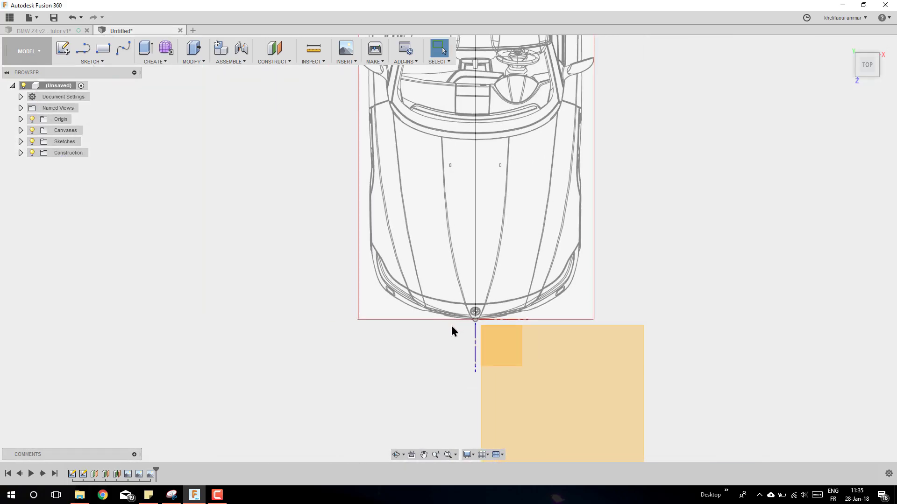
Return to the home view and recentre the blueprint canvases
{"action": "scroll", "coordinate": [453, 329], "scroll_direction": "down", "scroll_amount": 4}
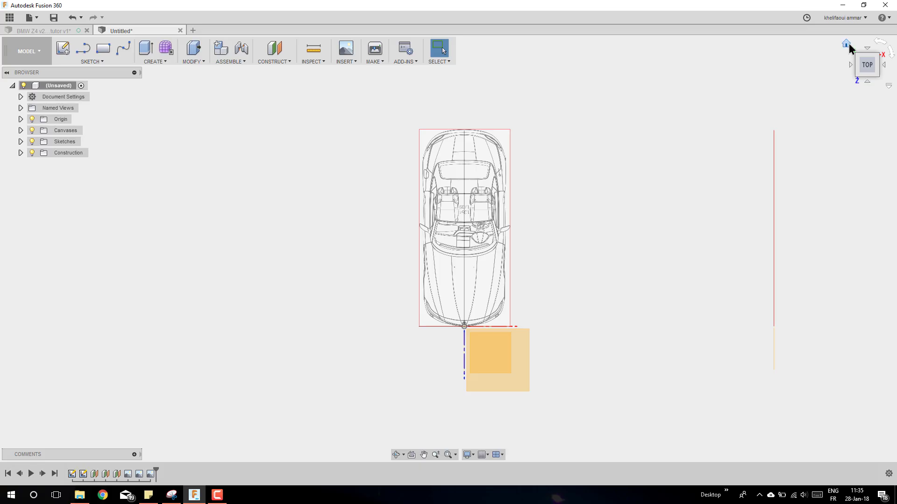
{"action": "left_click", "coordinate": [847, 45]}
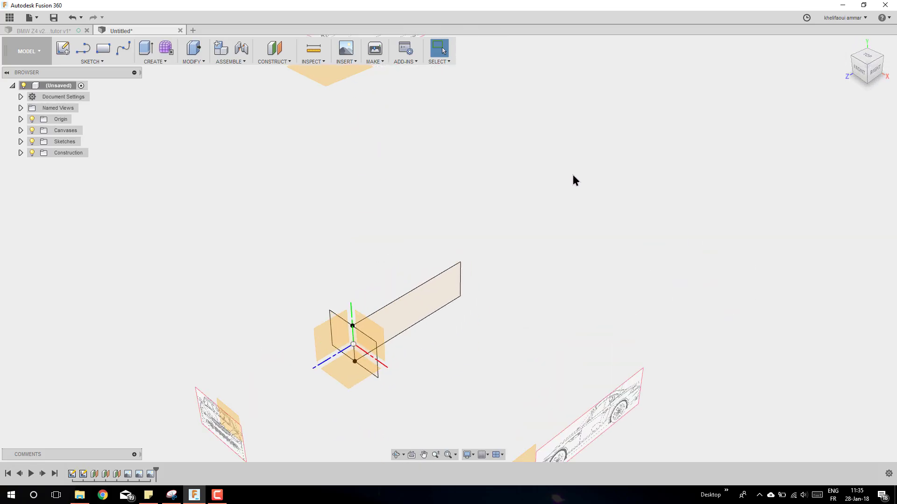
{"action": "scroll", "coordinate": [537, 224], "scroll_direction": "down", "scroll_amount": 2}
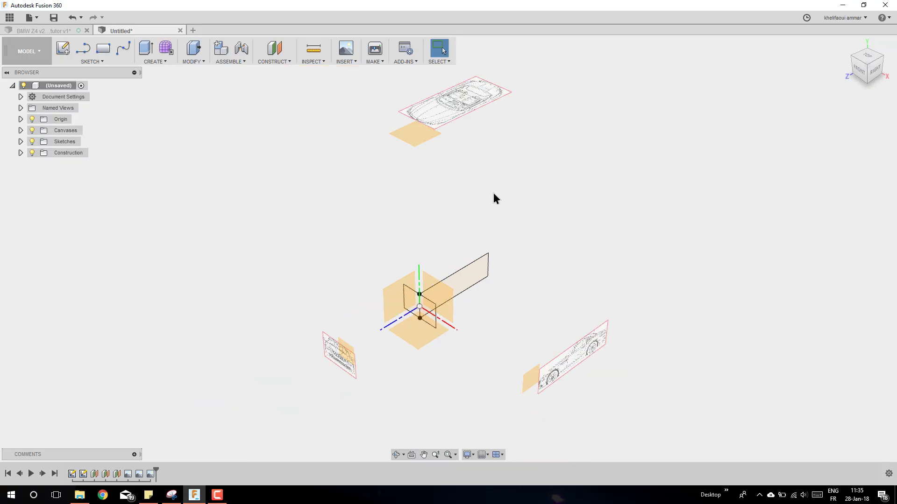
{"action": "scroll", "coordinate": [503, 206], "scroll_direction": "down", "scroll_amount": 2}
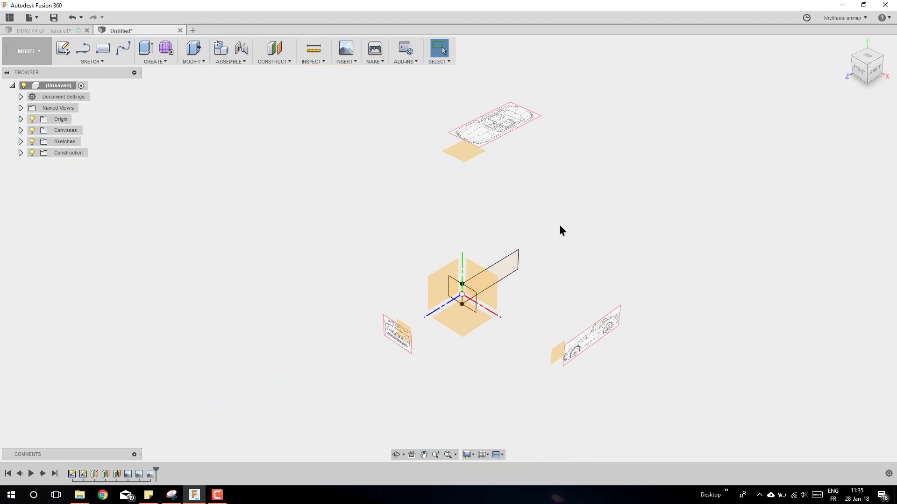
{"action": "middle_click_drag", "start_coordinate": [560, 226], "coordinate": [541, 233]}
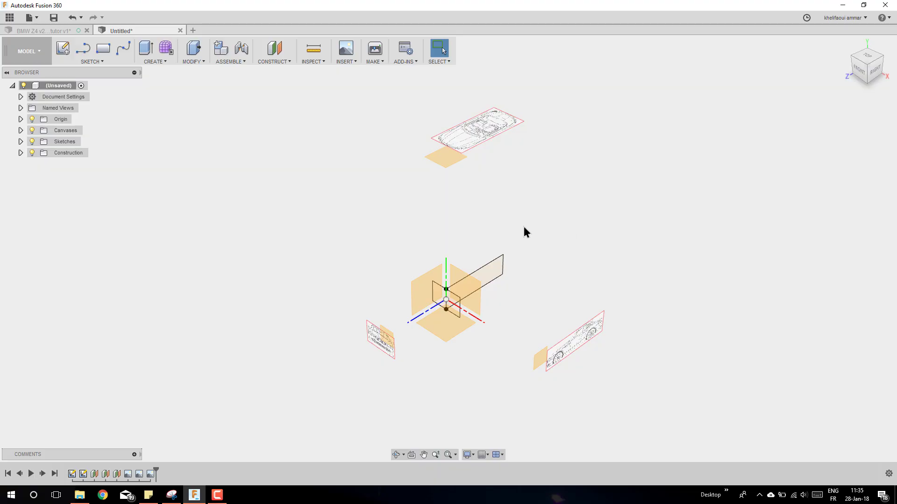
{"action": "middle_click_drag", "start_coordinate": [523, 226], "coordinate": [527, 240]}
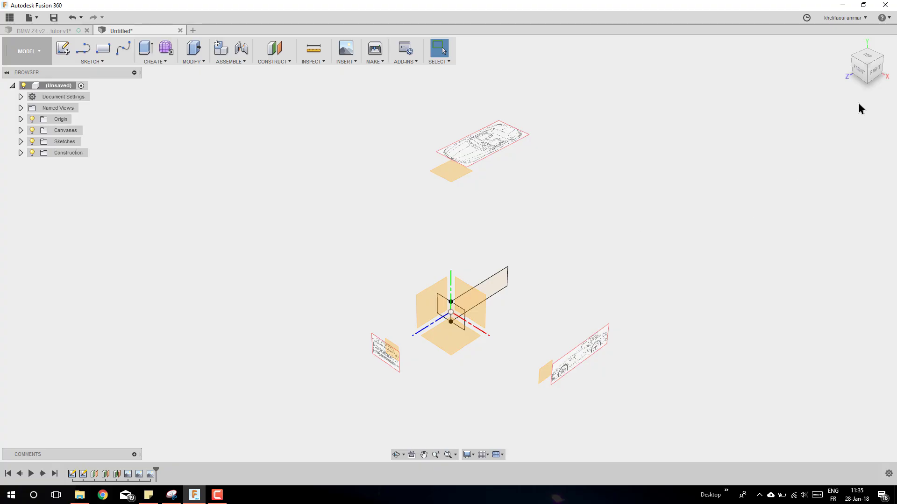
Check the right-side view, go back home, and hide the construction planes
{"action": "left_click", "coordinate": [875, 74]}
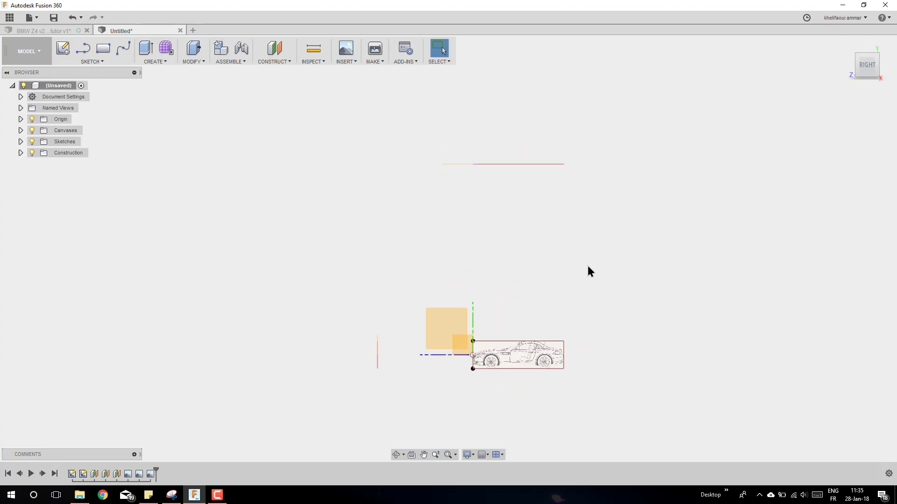
{"action": "scroll", "coordinate": [485, 360], "scroll_direction": "up", "scroll_amount": 8}
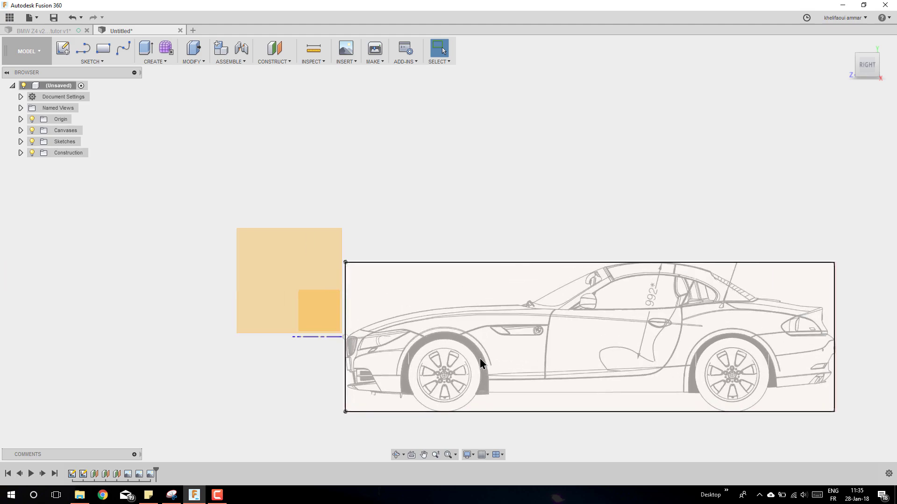
{"action": "scroll", "coordinate": [364, 330], "scroll_direction": "up", "scroll_amount": 2}
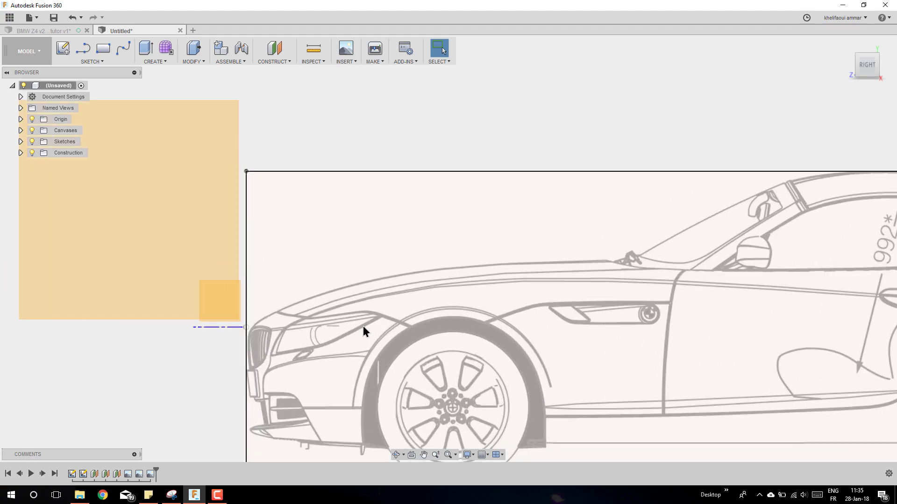
{"action": "scroll", "coordinate": [531, 319], "scroll_direction": "down", "scroll_amount": 4}
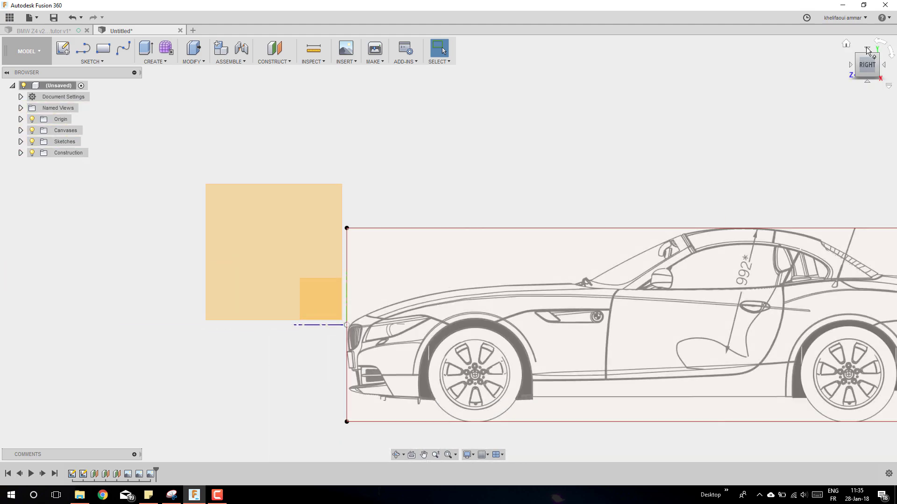
{"action": "left_click", "coordinate": [846, 44]}
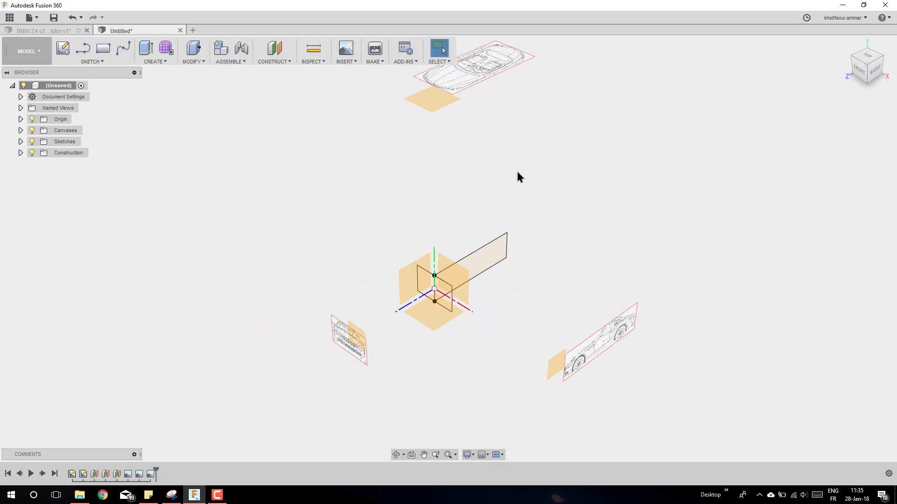
{"action": "left_click", "coordinate": [32, 153]}
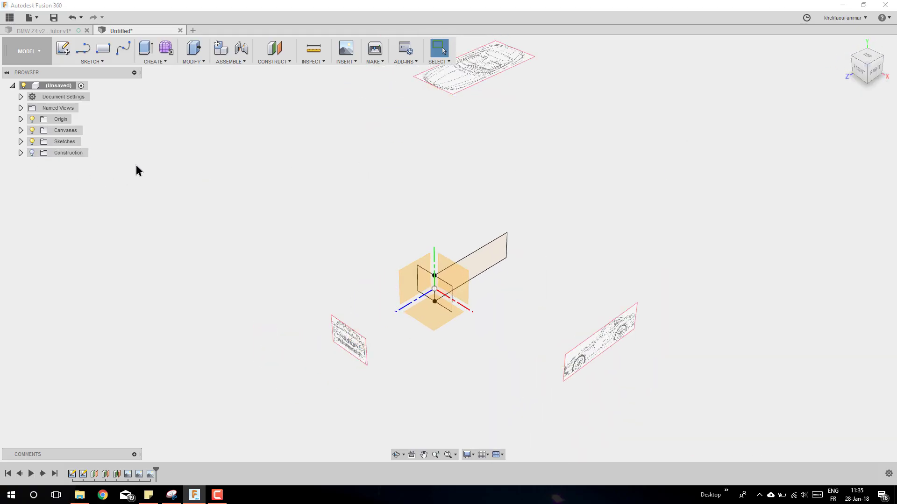
{"action": "left_click", "coordinate": [123, 50]}
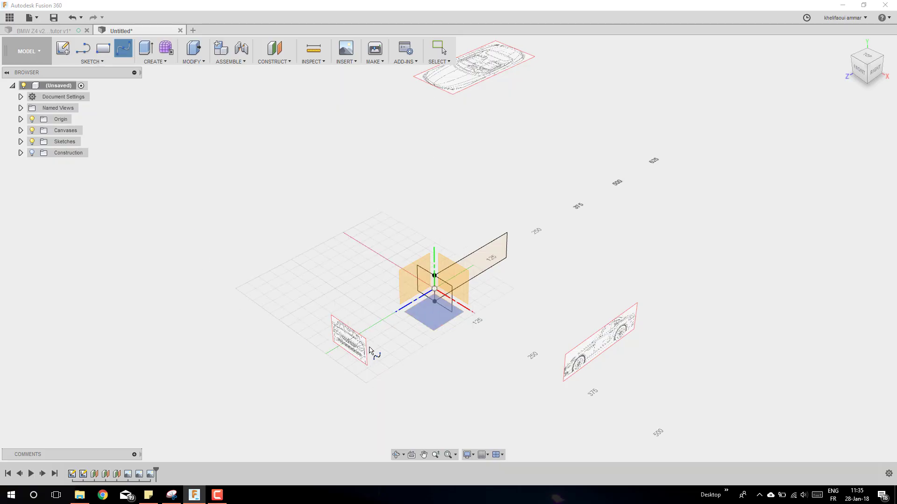
Trace a spline on the top blueprint from the hood-windshield corner to the hood edge near the bumper
{"action": "left_click", "coordinate": [430, 324]}
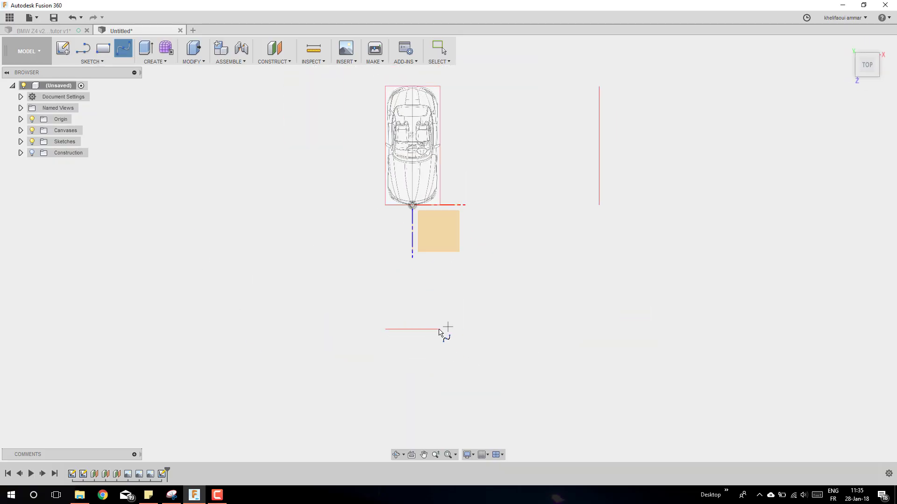
{"action": "scroll", "coordinate": [425, 201], "scroll_direction": "up", "scroll_amount": 15}
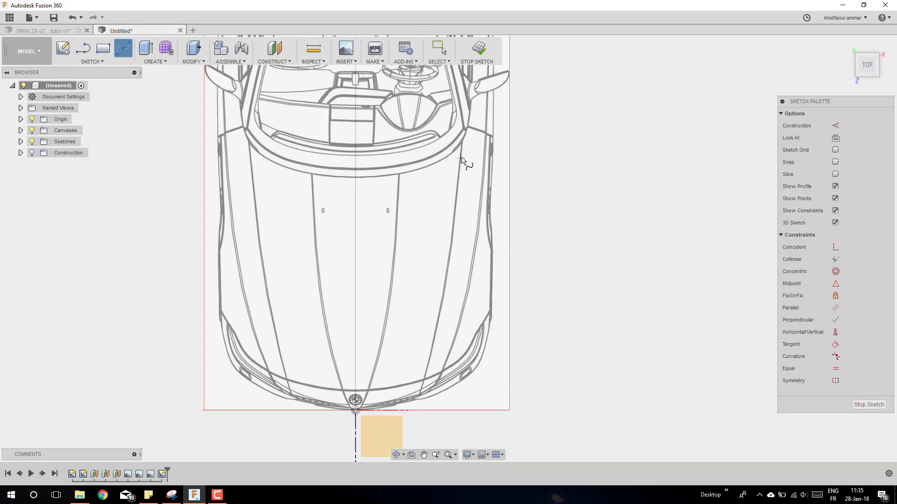
{"action": "scroll", "coordinate": [462, 147], "scroll_direction": "up", "scroll_amount": 8}
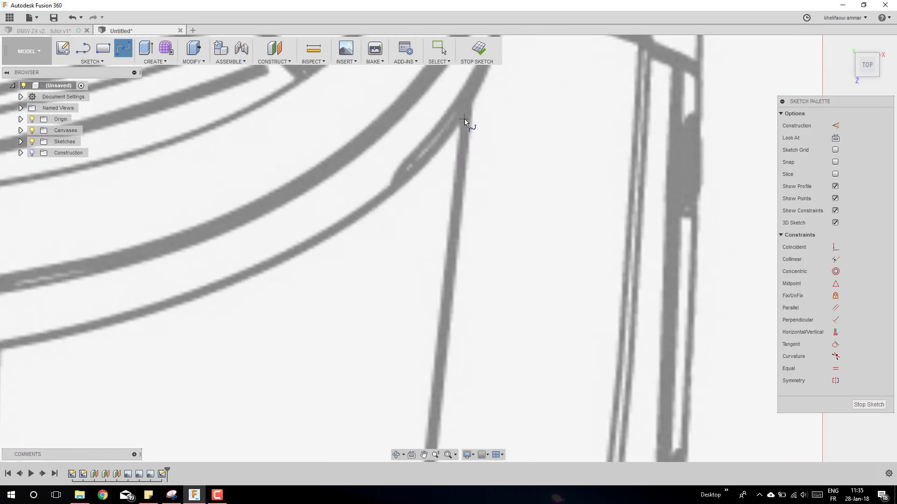
{"action": "left_click", "coordinate": [464, 119]}
{"action": "scroll", "coordinate": [563, 182], "scroll_direction": "down", "scroll_amount": 10}
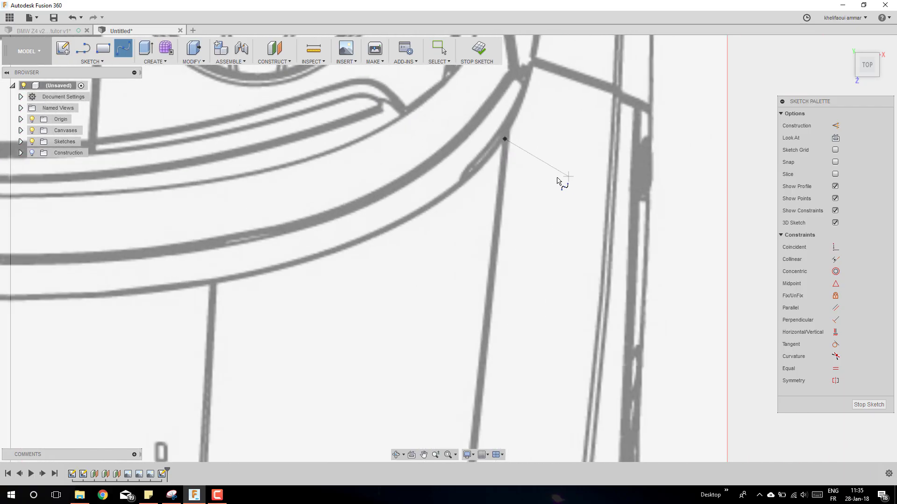
{"action": "scroll", "coordinate": [584, 234], "scroll_direction": "down", "scroll_amount": 3}
{"action": "scroll", "coordinate": [528, 394], "scroll_direction": "up", "scroll_amount": 15}
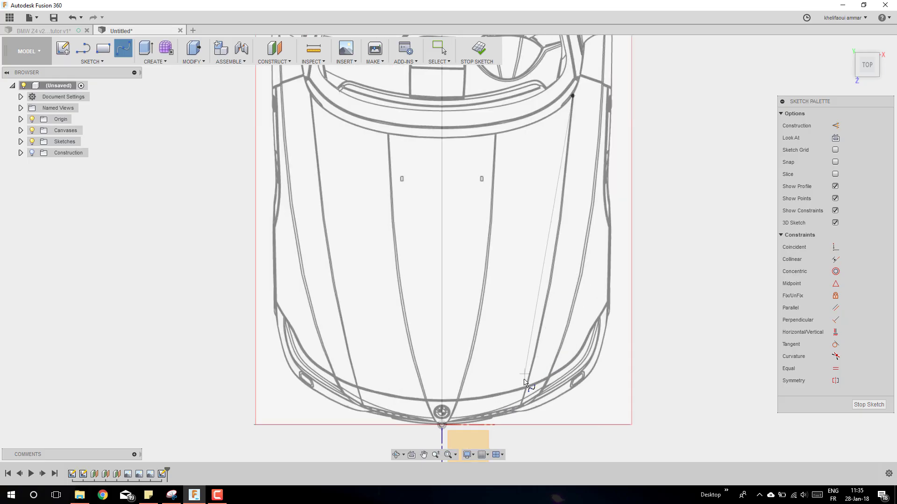
{"action": "scroll", "coordinate": [532, 396], "scroll_direction": "up", "scroll_amount": 4}
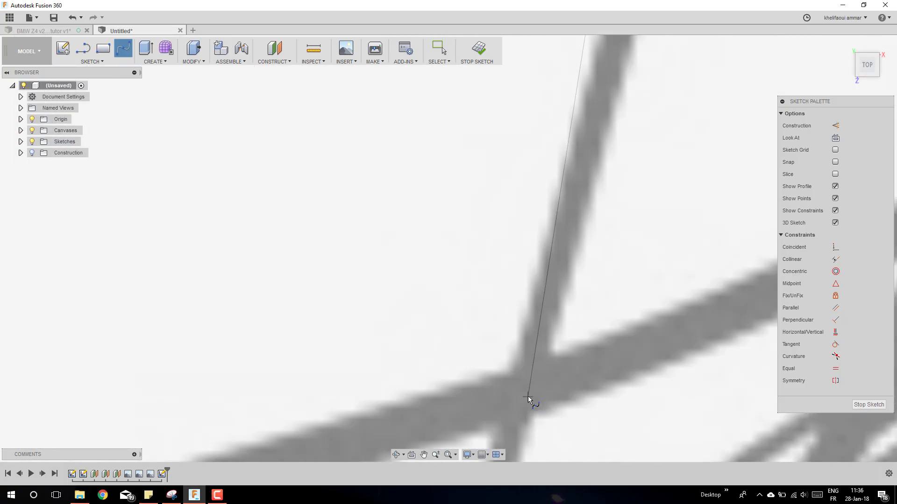
{"action": "left_click", "coordinate": [523, 395]}
{"action": "left_click", "coordinate": [545, 400]}
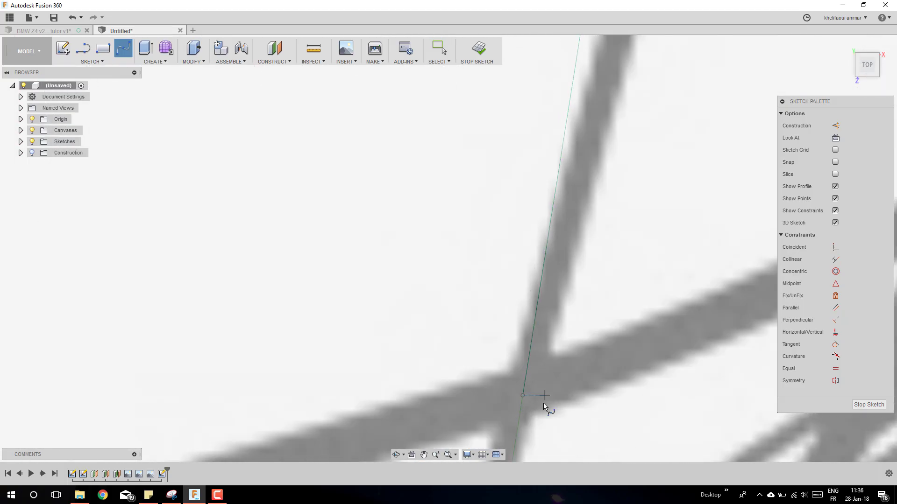
{"action": "scroll", "coordinate": [439, 380], "scroll_direction": "down", "scroll_amount": 5}
{"action": "scroll", "coordinate": [426, 381], "scroll_direction": "down", "scroll_amount": 3}
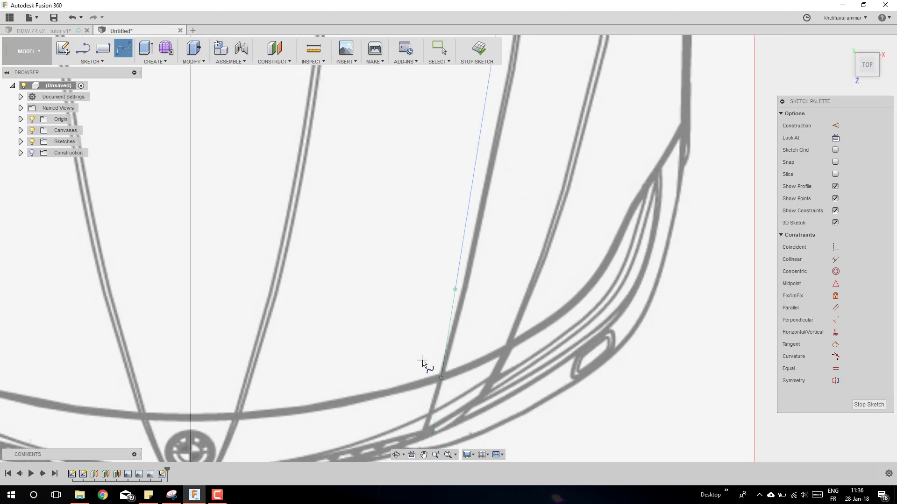
{"action": "key", "text": "Escape"}
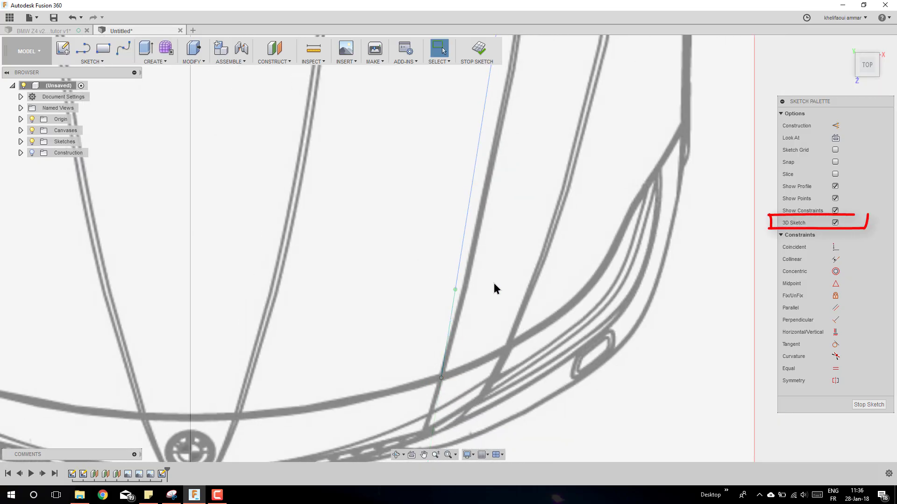
Move the spline's middle point 0.772 mm along X, checking it from the right view
{"action": "left_click", "coordinate": [455, 290]}
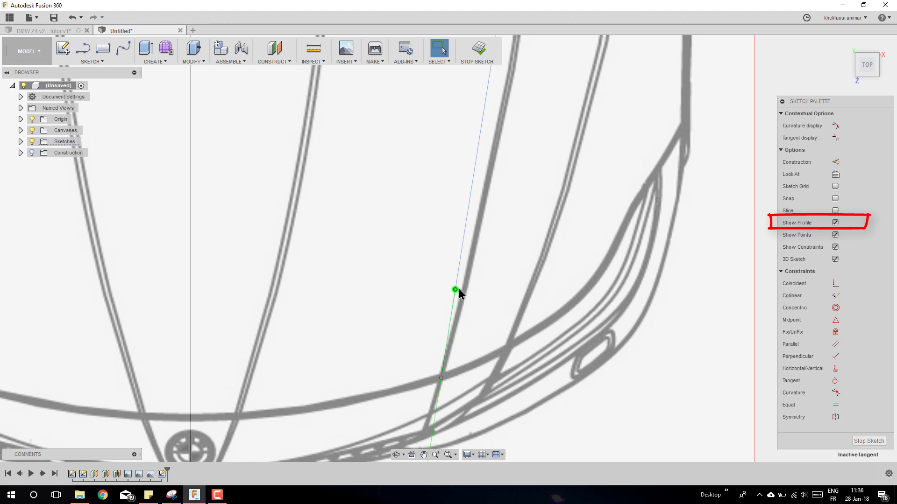
{"action": "key", "text": "m"}
{"action": "left_click_drag", "start_coordinate": [482, 289], "coordinate": [492, 290]}
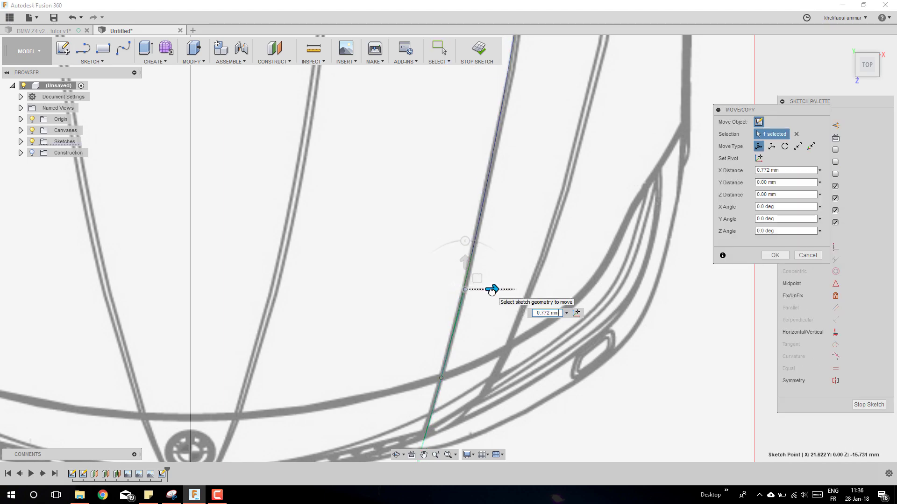
{"action": "scroll", "coordinate": [481, 359], "scroll_direction": "down", "scroll_amount": 4}
{"action": "scroll", "coordinate": [481, 360], "scroll_direction": "down", "scroll_amount": 2}
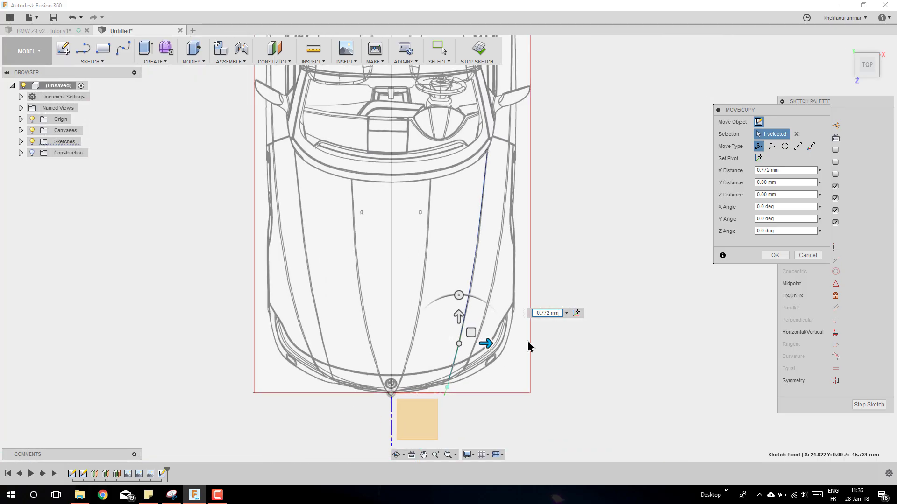
{"action": "left_click", "coordinate": [886, 68]}
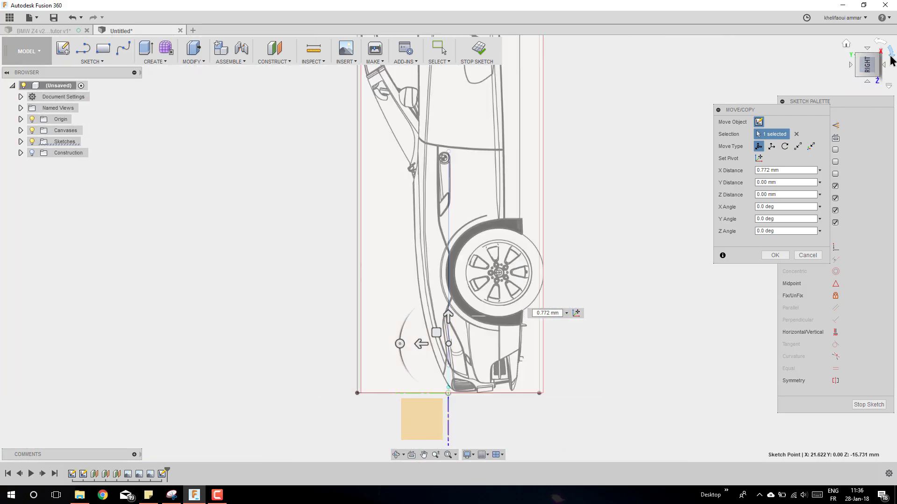
{"action": "scroll", "coordinate": [478, 238], "scroll_direction": "up", "scroll_amount": 2}
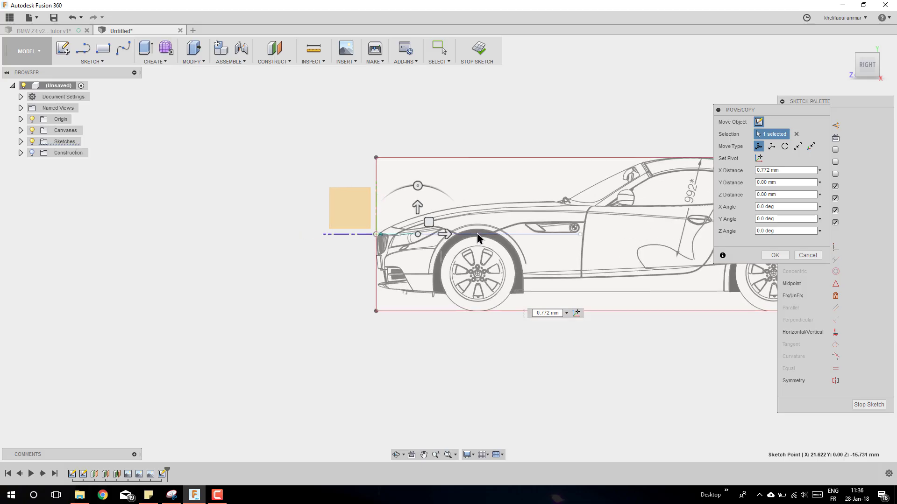
{"action": "scroll", "coordinate": [478, 238], "scroll_direction": "up", "scroll_amount": 2}
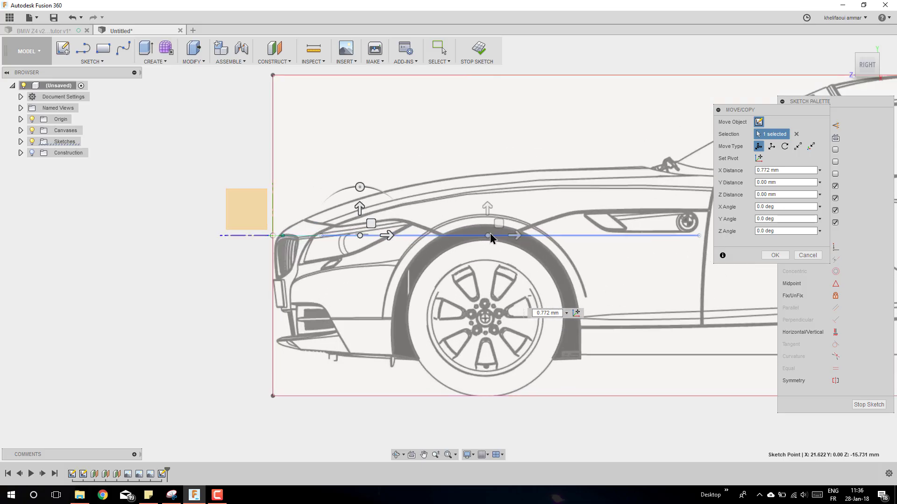
{"action": "left_click", "coordinate": [771, 255]}
{"action": "left_click", "coordinate": [518, 234]}
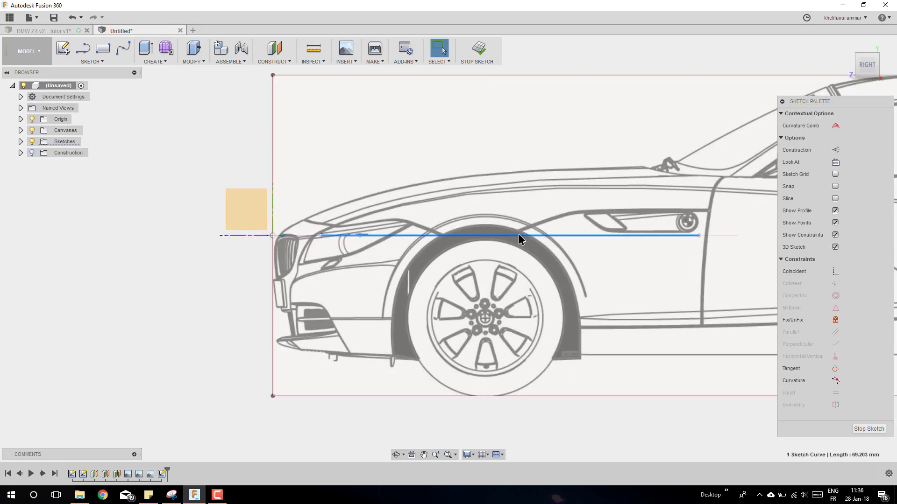
Lift the spline toward the hood's top edge and lower its front point onto the hood curve
{"action": "key", "text": "m"}
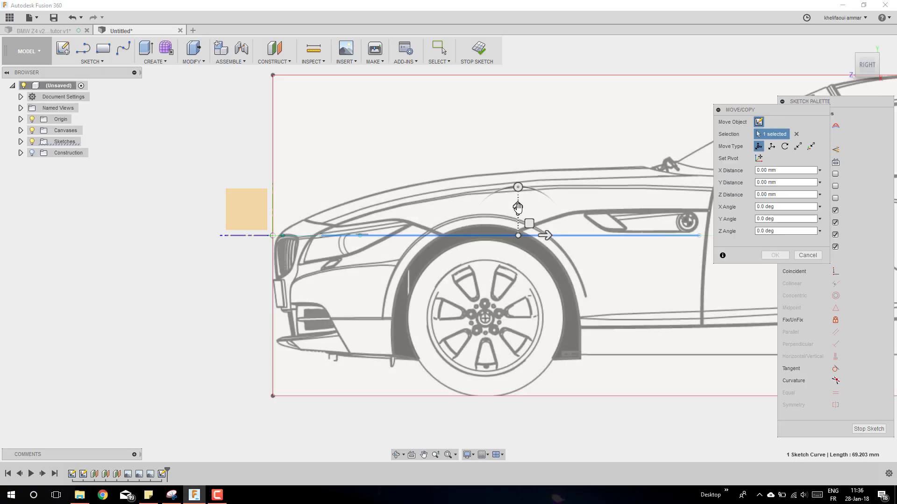
{"action": "left_click_drag", "start_coordinate": [517, 207], "coordinate": [525, 149]}
{"action": "key", "text": "Return"}
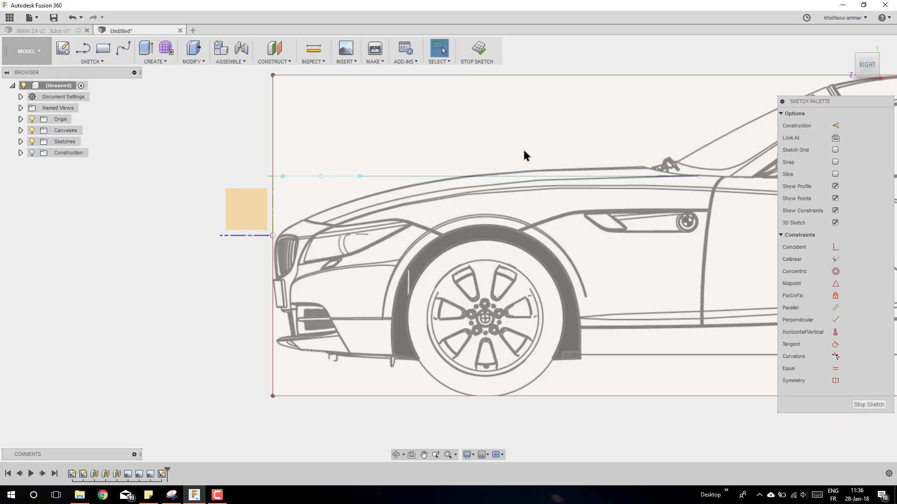
{"action": "left_click", "coordinate": [321, 177]}
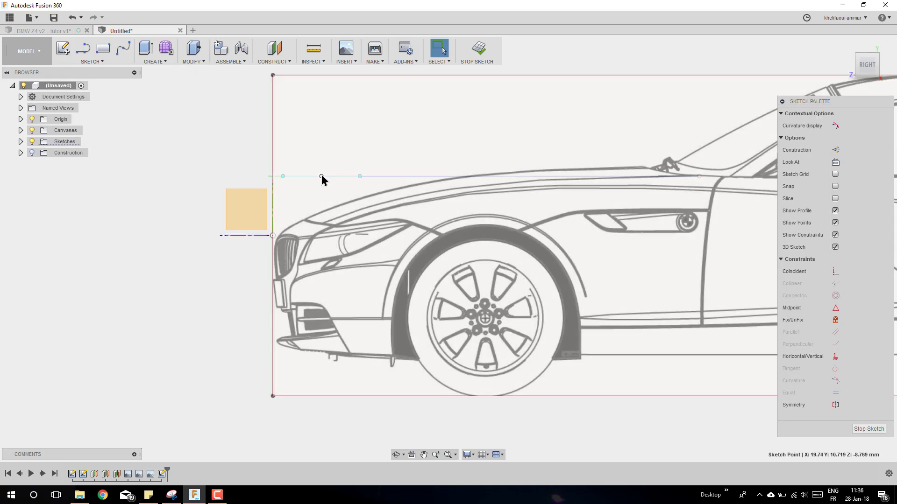
{"action": "key", "text": "m"}
{"action": "scroll", "coordinate": [316, 182], "scroll_direction": "up", "scroll_amount": 2}
{"action": "mouse_move", "coordinate": [323, 155]}
{"action": "left_mouse_down"}
{"action": "mouse_move", "coordinate": [327, 242]}
{"action": "mouse_move", "coordinate": [324, 234]}
{"action": "left_mouse_up"}
{"action": "scroll", "coordinate": [327, 241], "scroll_direction": "up", "scroll_amount": 3}
{"action": "scroll", "coordinate": [327, 241], "scroll_direction": "up", "scroll_amount": 2}
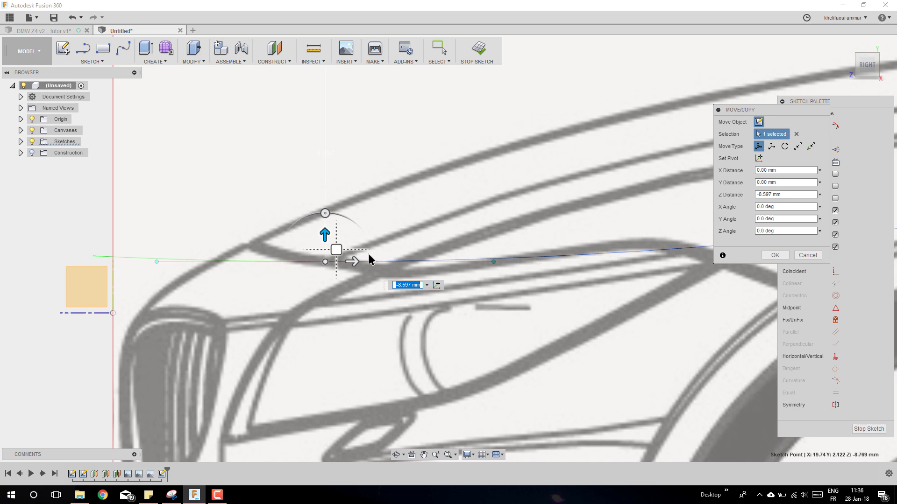
Raise the next spline point 2.735 mm in Z onto the hood outline
{"action": "left_click", "coordinate": [493, 262]}
{"action": "left_click_drag", "start_coordinate": [493, 236], "coordinate": [488, 164]}
{"action": "scroll", "coordinate": [348, 306], "scroll_direction": "down", "scroll_amount": 5}
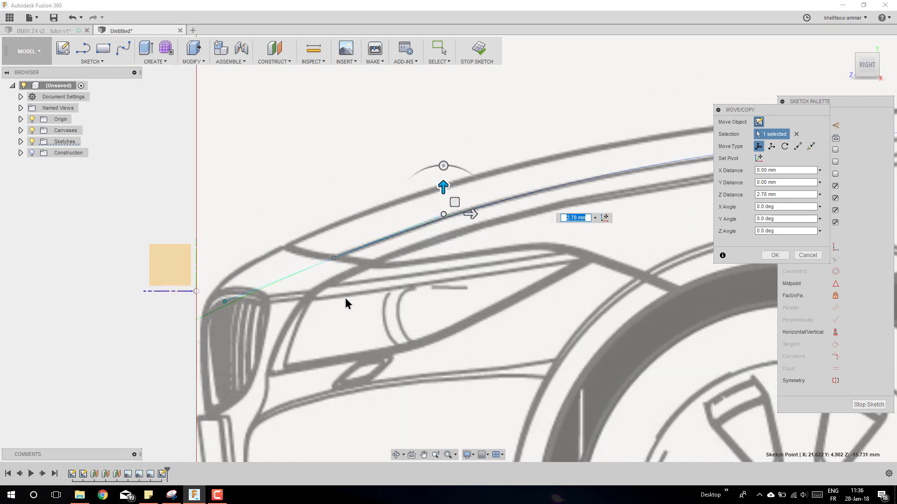
{"action": "scroll", "coordinate": [488, 278], "scroll_direction": "up", "scroll_amount": 2}
{"action": "scroll", "coordinate": [471, 266], "scroll_direction": "up", "scroll_amount": 1}
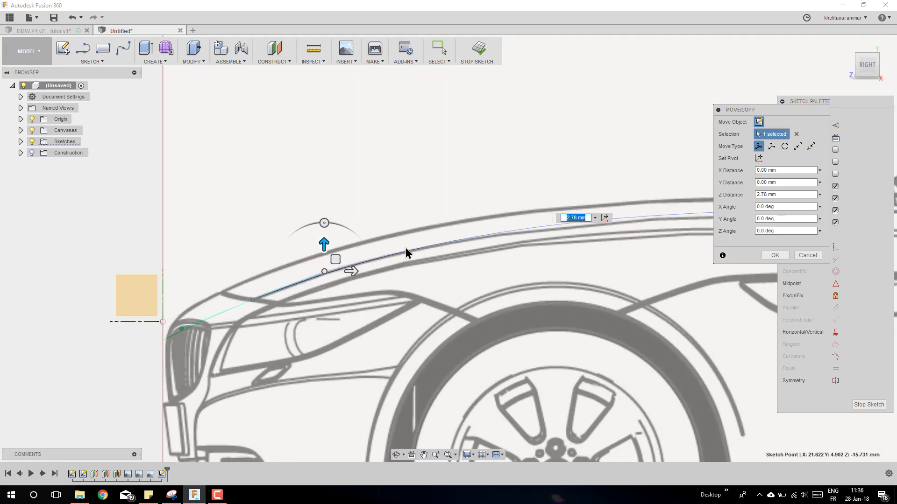
{"action": "left_click_drag", "start_coordinate": [324, 242], "coordinate": [324, 244]}
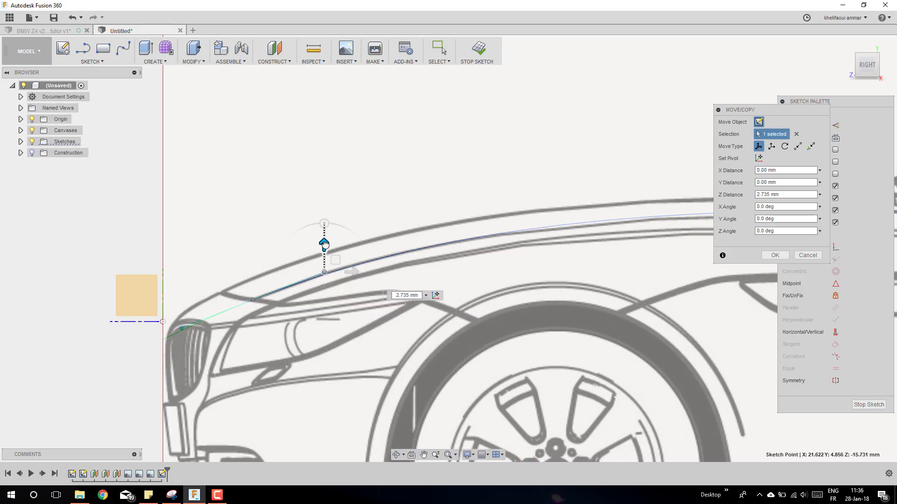
{"action": "scroll", "coordinate": [261, 234], "scroll_direction": "down", "scroll_amount": 2}
{"action": "scroll", "coordinate": [448, 222], "scroll_direction": "down", "scroll_amount": 2}
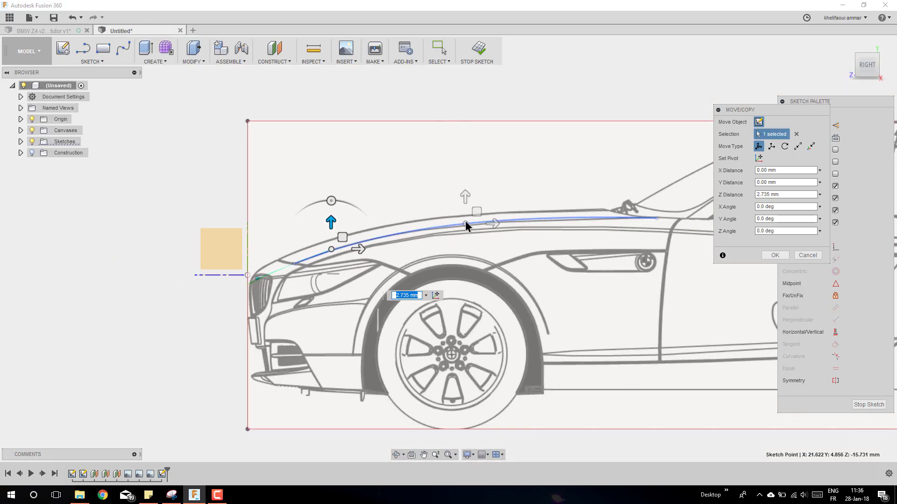
{"action": "key", "text": "Return"}
{"action": "left_click", "coordinate": [655, 217]}
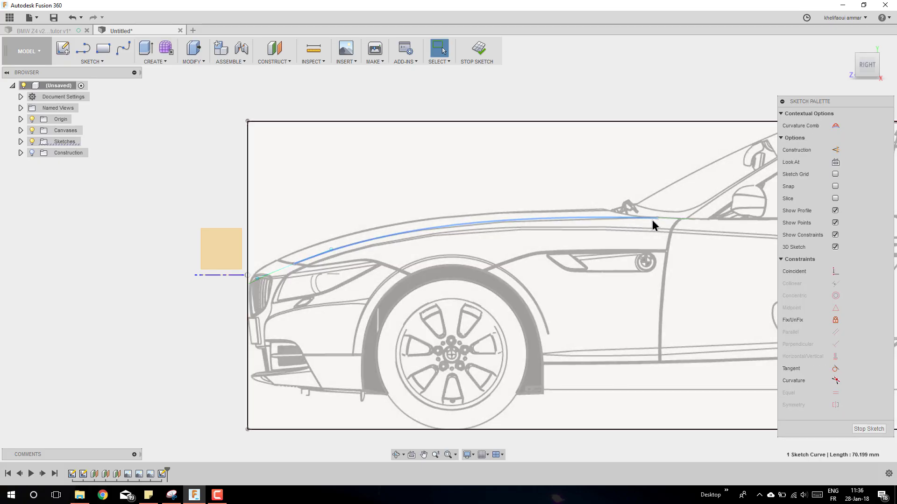
Show the spline's tangent handles and lower a rear point 0.233 mm in Z onto the hood line
{"action": "key", "text": "m"}
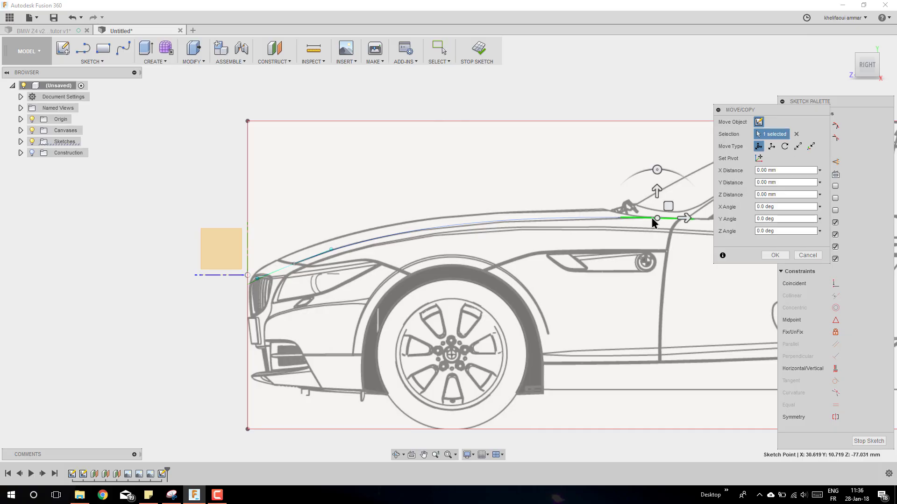
{"action": "scroll", "coordinate": [651, 217], "scroll_direction": "up", "scroll_amount": 4}
{"action": "key", "text": "Escape"}
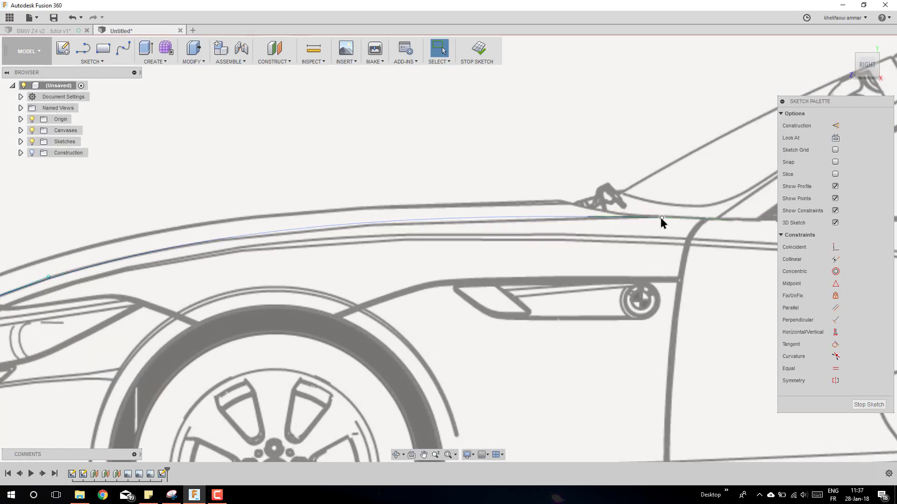
{"action": "right_click", "coordinate": [668, 217]}
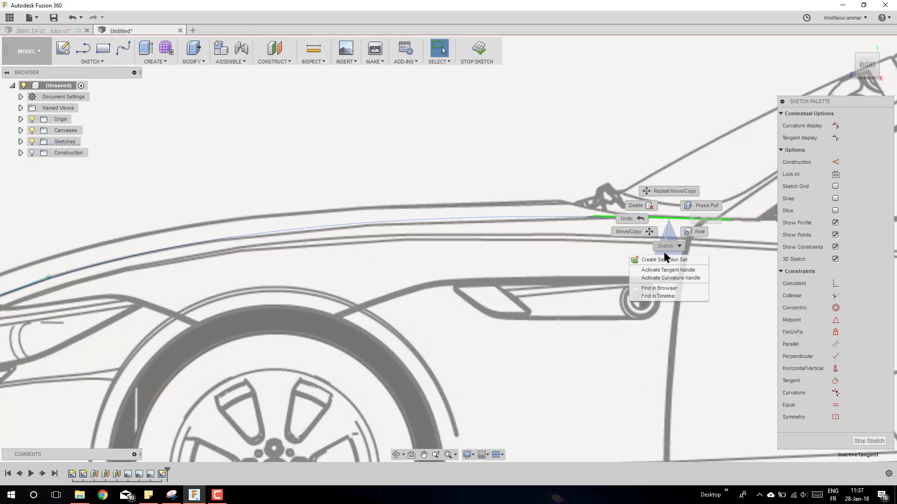
{"action": "left_click", "coordinate": [665, 270]}
{"action": "left_click", "coordinate": [595, 216]}
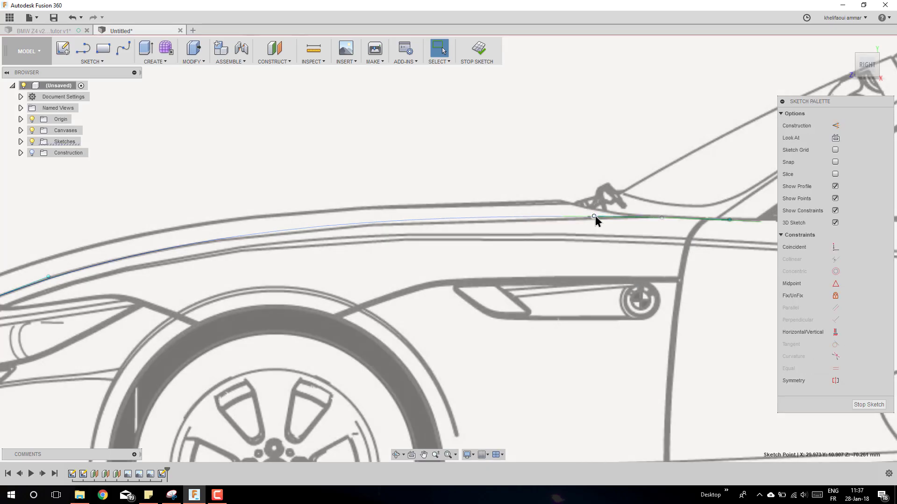
{"action": "key", "text": "m"}
{"action": "left_click_drag", "start_coordinate": [593, 189], "coordinate": [594, 195]}
{"action": "scroll", "coordinate": [523, 179], "scroll_direction": "down", "scroll_amount": 3}
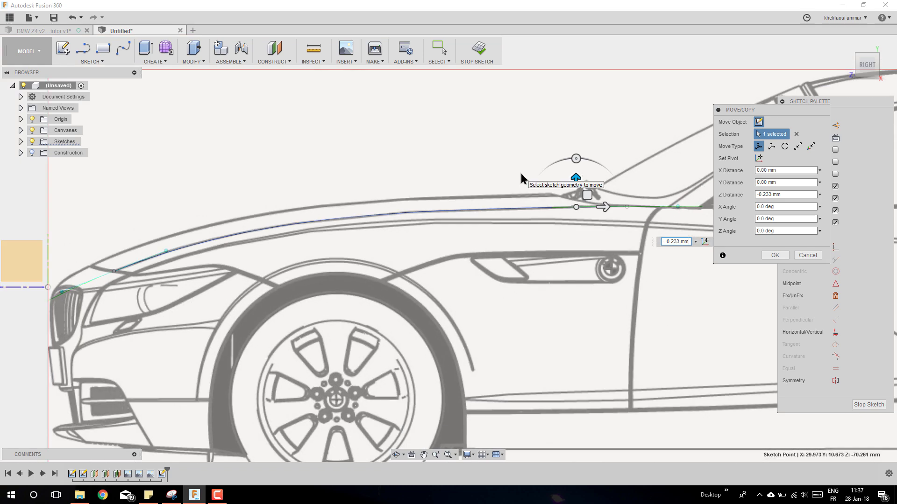
{"action": "key", "text": "Return"}
{"action": "scroll", "coordinate": [420, 213], "scroll_direction": "down", "scroll_amount": 2}
{"action": "left_click", "coordinate": [402, 213]}
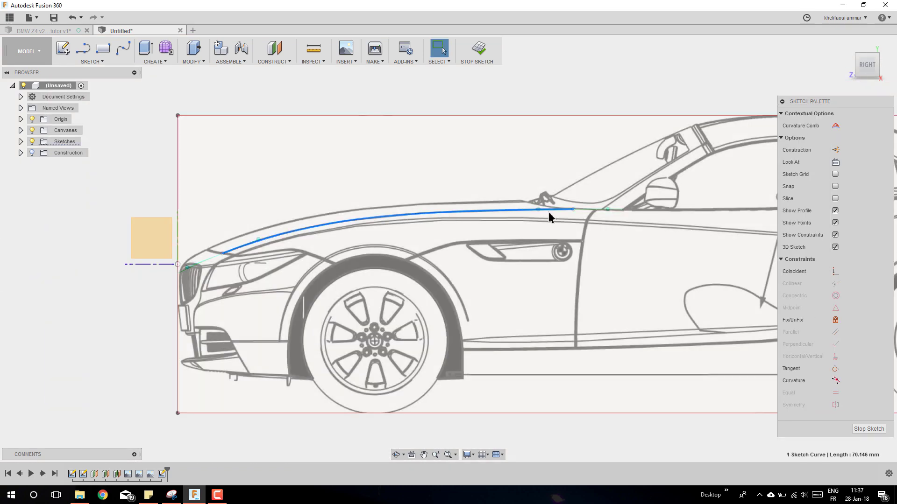
Switch to the top view, deselect the spline, and recentre the top blueprint
{"action": "left_click", "coordinate": [866, 48]}
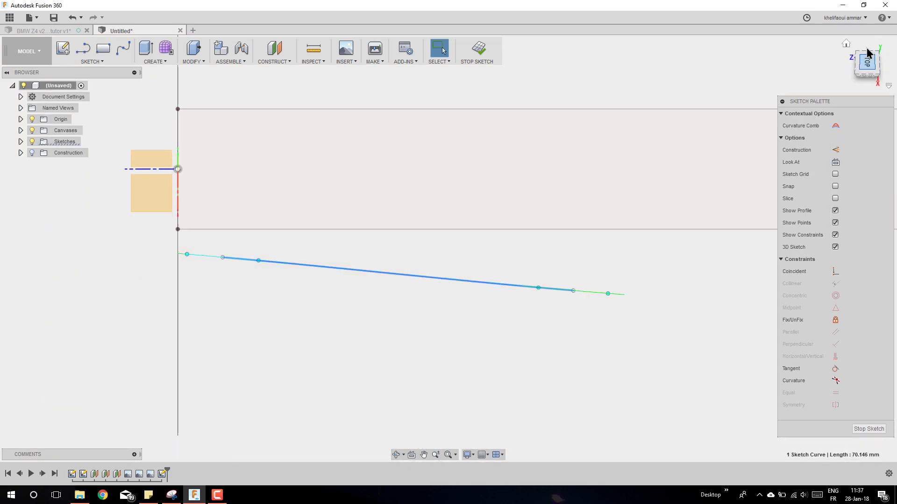
{"action": "scroll", "coordinate": [525, 250], "scroll_direction": "down", "scroll_amount": 2}
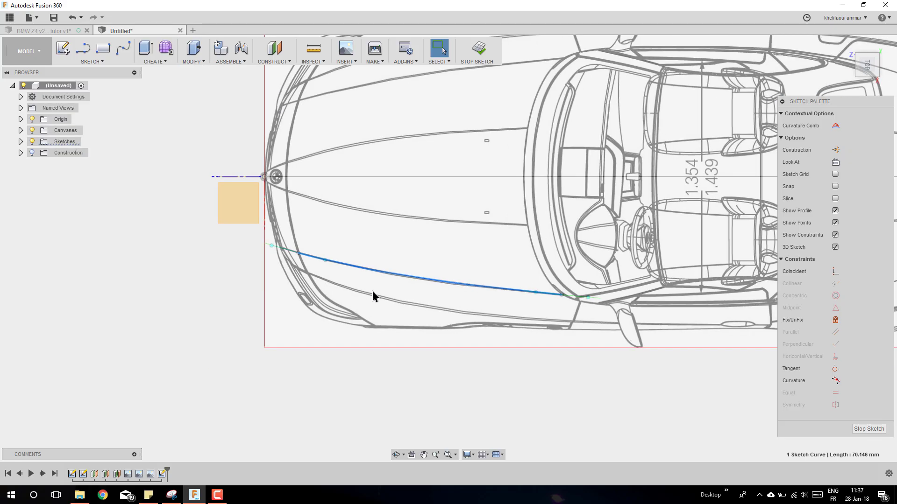
{"action": "scroll", "coordinate": [369, 289], "scroll_direction": "up", "scroll_amount": 3}
{"action": "scroll", "coordinate": [551, 282], "scroll_direction": "down", "scroll_amount": 2}
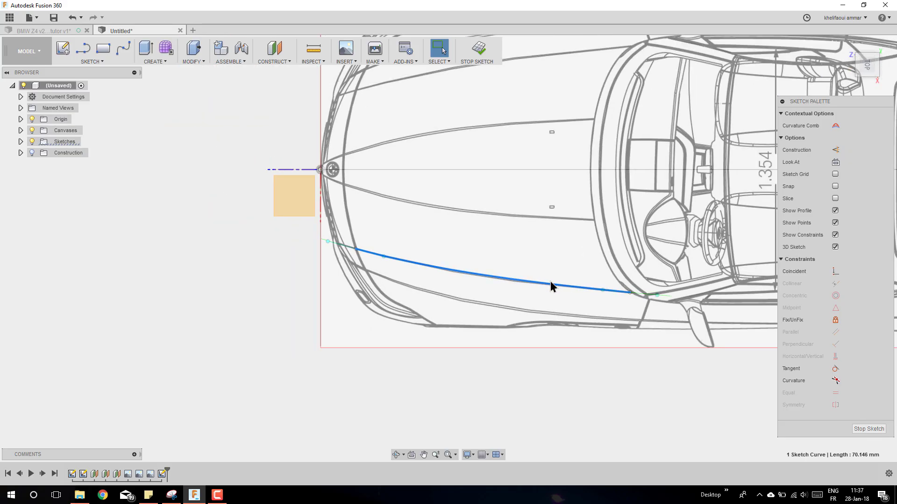
{"action": "left_click", "coordinate": [579, 379]}
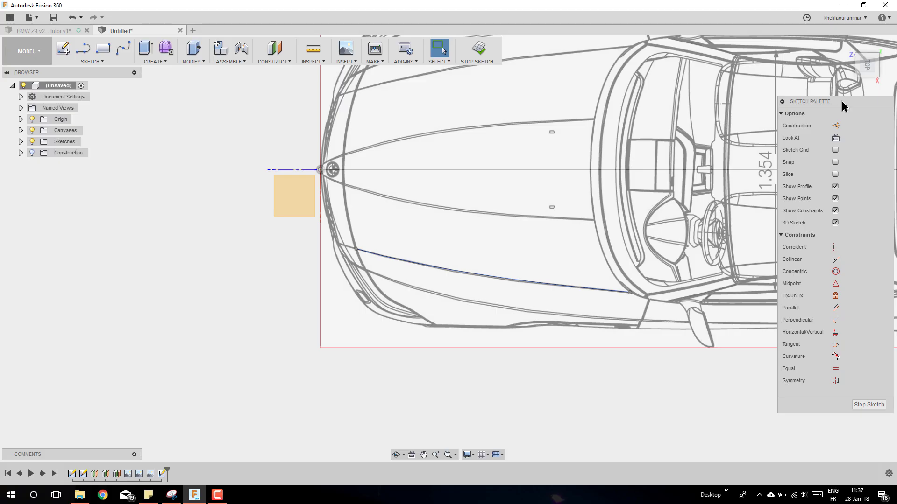
{"action": "scroll", "coordinate": [601, 190], "scroll_direction": "down", "scroll_amount": 2}
{"action": "mouse_move", "coordinate": [466, 251]}
{"action": "middle_mouse_down"}
{"action": "mouse_move", "coordinate": [486, 248]}
{"action": "mouse_move", "coordinate": [472, 249]}
{"action": "middle_mouse_up"}
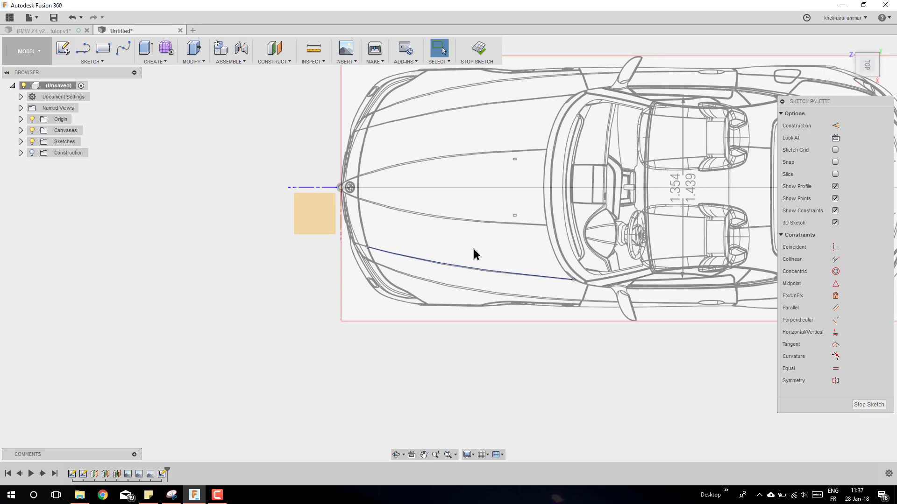
{"action": "scroll", "coordinate": [397, 275], "scroll_direction": "up", "scroll_amount": 4}
{"action": "scroll", "coordinate": [380, 265], "scroll_direction": "up", "scroll_amount": 1}
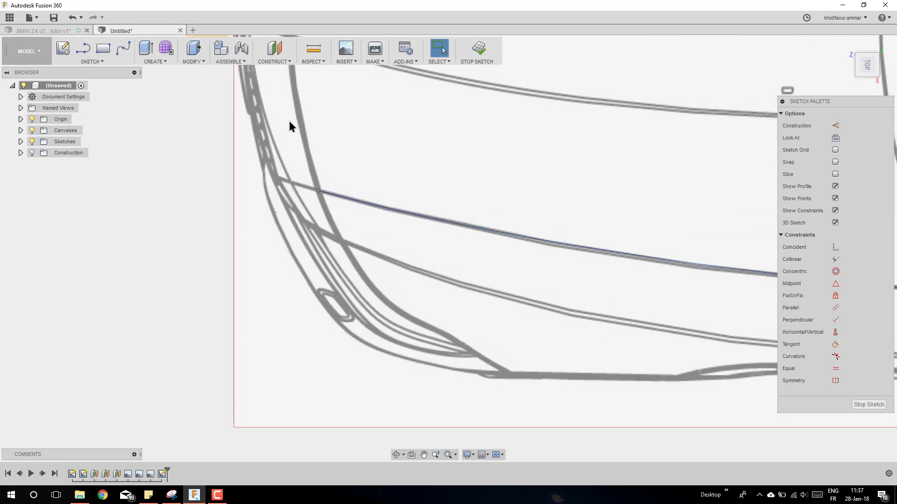
Trace a fender spline from the front-left fender corner to the lower side line
{"action": "left_click", "coordinate": [122, 48]}
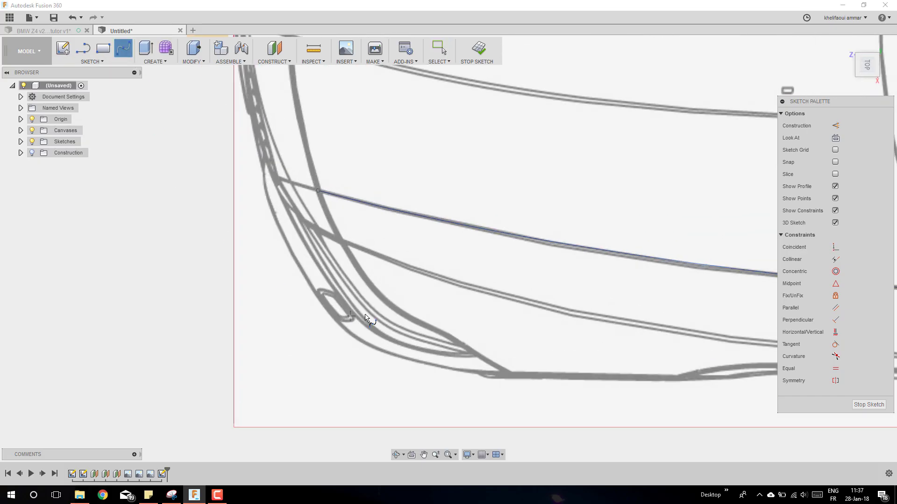
{"action": "scroll", "coordinate": [350, 245], "scroll_direction": "up", "scroll_amount": 5}
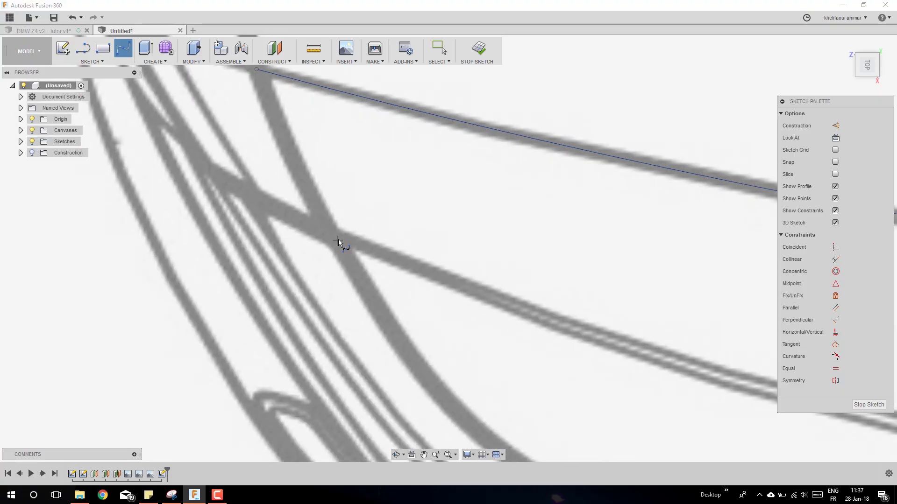
{"action": "left_click", "coordinate": [335, 238]}
{"action": "scroll", "coordinate": [301, 271], "scroll_direction": "down", "scroll_amount": 5}
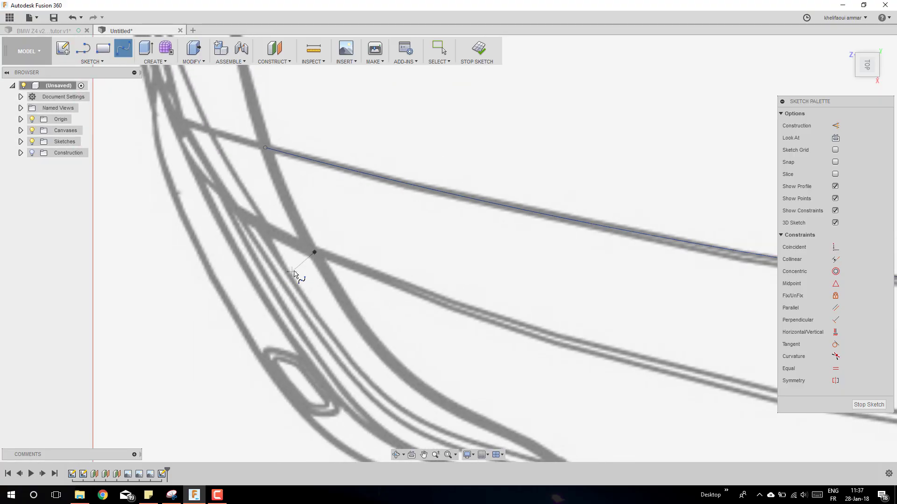
{"action": "scroll", "coordinate": [290, 269], "scroll_direction": "down", "scroll_amount": 8}
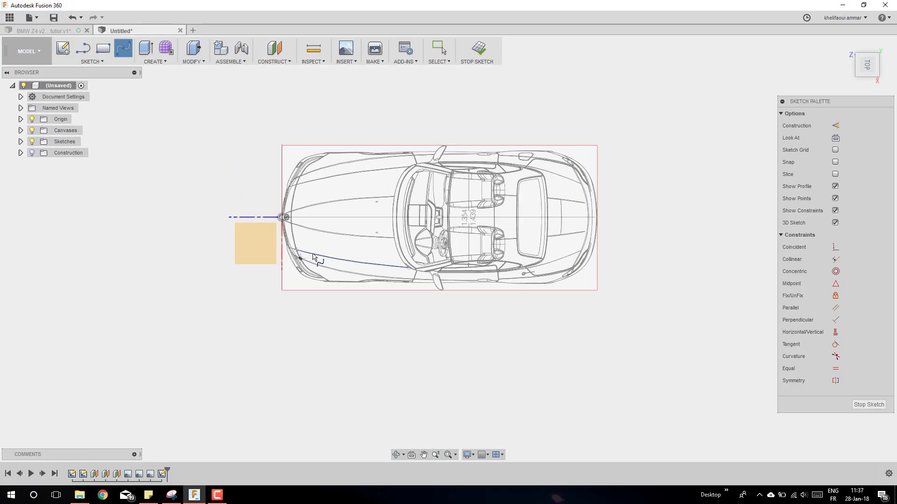
{"action": "scroll", "coordinate": [359, 271], "scroll_direction": "up", "scroll_amount": 10}
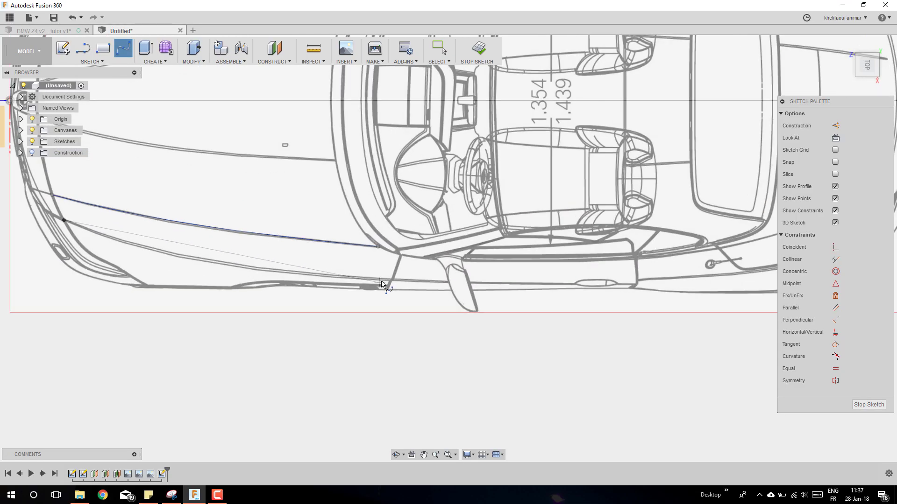
{"action": "scroll", "coordinate": [424, 281], "scroll_direction": "up", "scroll_amount": 8}
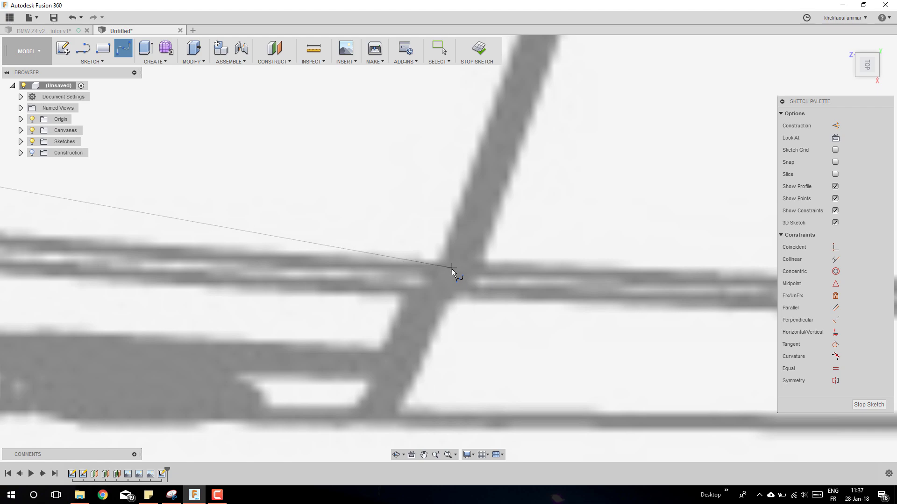
{"action": "left_click", "coordinate": [453, 270]}
{"action": "key", "text": "Return"}
{"action": "scroll", "coordinate": [449, 292], "scroll_direction": "down", "scroll_amount": 10}
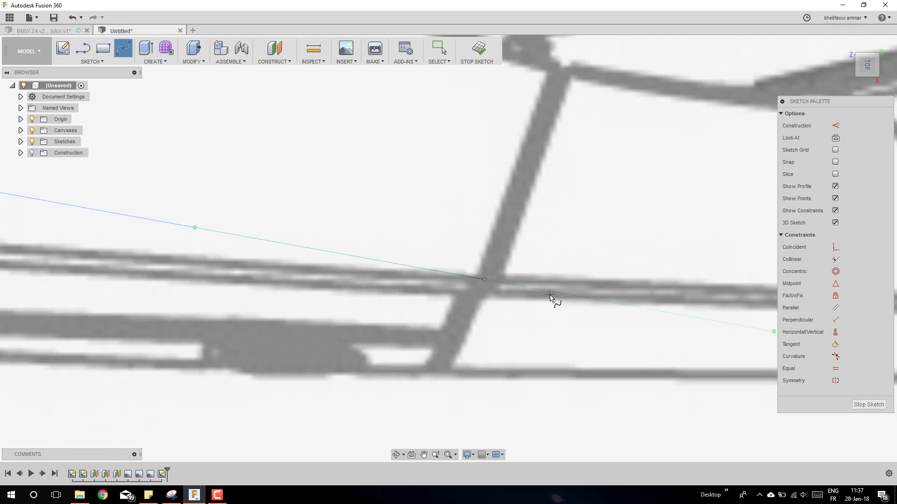
{"action": "key", "text": "Escape"}
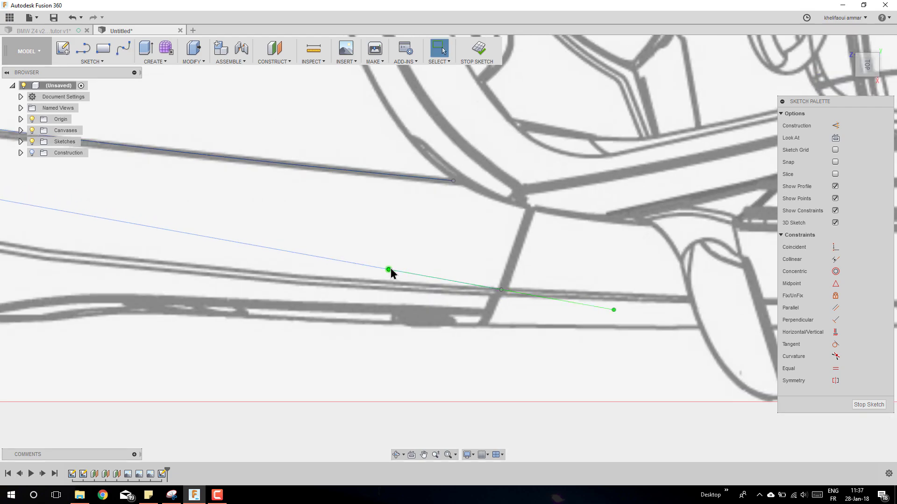
{"action": "left_click", "coordinate": [391, 269]}
Tilt the new spline's tangent handle to flatten the curve
{"action": "key", "text": "m"}
{"action": "left_click_drag", "start_coordinate": [390, 280], "coordinate": [391, 311]}
{"action": "scroll", "coordinate": [575, 278], "scroll_direction": "down", "scroll_amount": 5}
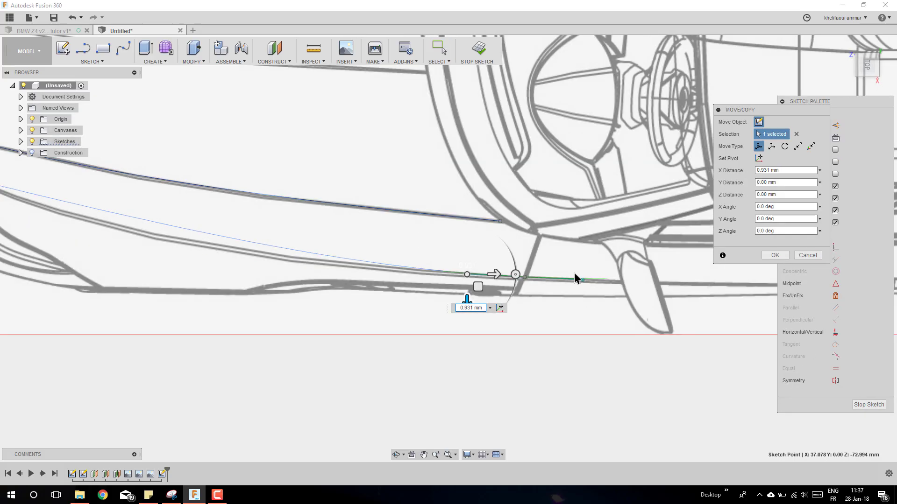
{"action": "scroll", "coordinate": [235, 235], "scroll_direction": "up", "scroll_amount": 3}
{"action": "left_click", "coordinate": [193, 214]}
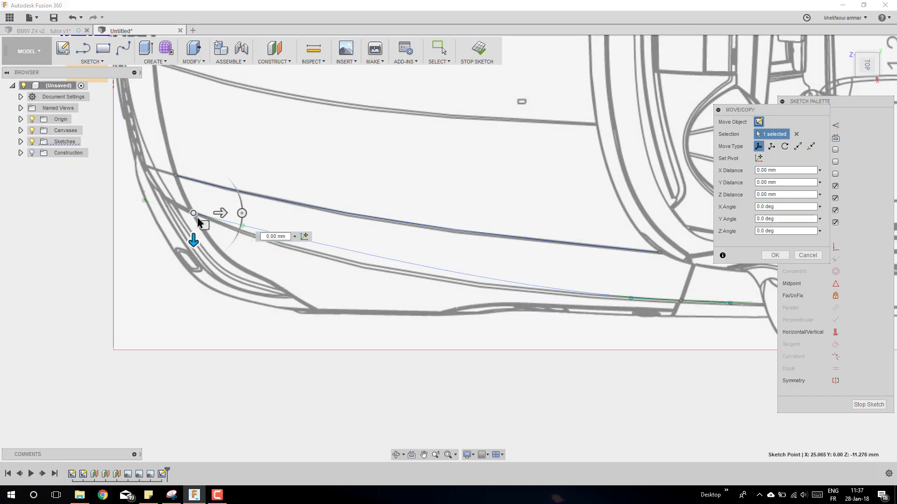
{"action": "left_click", "coordinate": [242, 227]}
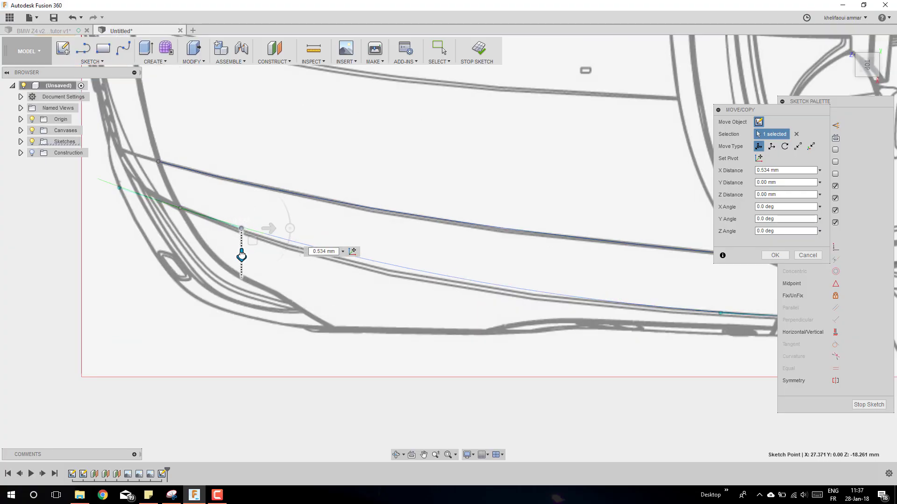
{"action": "key", "text": "Return"}
Raise the whole fender spline up to the fender line and lower a front point onto it
{"action": "left_click", "coordinate": [797, 163]}
{"action": "key", "text": "m"}
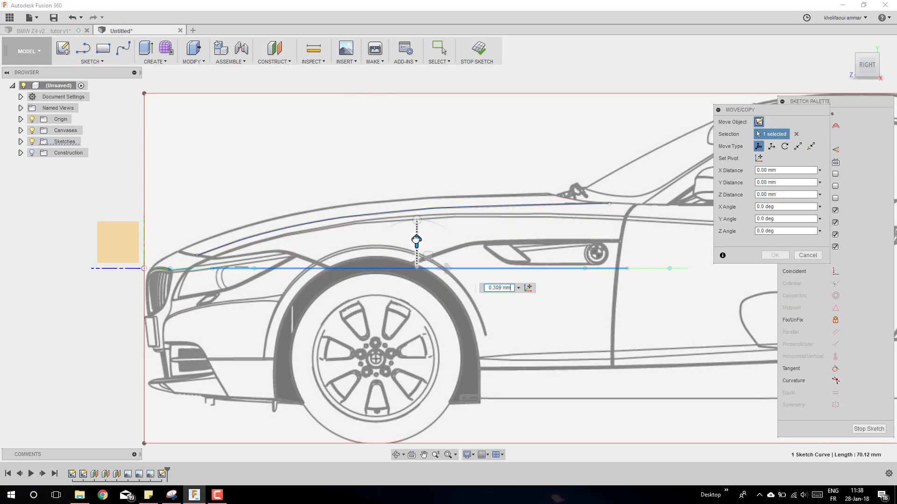
{"action": "left_click_drag", "start_coordinate": [415, 236], "coordinate": [424, 193]}
{"action": "key", "text": "Return"}
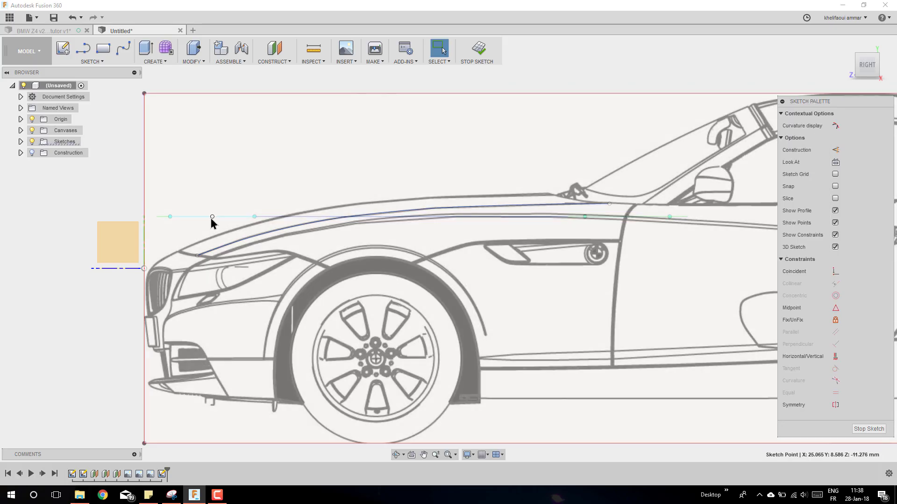
{"action": "left_click", "coordinate": [211, 218]}
{"action": "scroll", "coordinate": [211, 218], "scroll_direction": "up", "scroll_amount": 5}
{"action": "key", "text": "m"}
{"action": "left_click_drag", "start_coordinate": [212, 215], "coordinate": [208, 218]}
{"action": "key", "text": "Return"}
Raise another front point onto the fender line and fine-tune its height
{"action": "scroll", "coordinate": [398, 310], "scroll_direction": "down", "scroll_amount": 3}
{"action": "left_click", "coordinate": [398, 310]}
{"action": "key", "text": "m"}
{"action": "left_click_drag", "start_coordinate": [397, 219], "coordinate": [386, 223]}
{"action": "scroll", "coordinate": [540, 256], "scroll_direction": "down", "scroll_amount": 2}
{"action": "scroll", "coordinate": [540, 256], "scroll_direction": "up", "scroll_amount": 3}
{"action": "left_click_drag", "start_coordinate": [626, 177], "coordinate": [626, 187]}
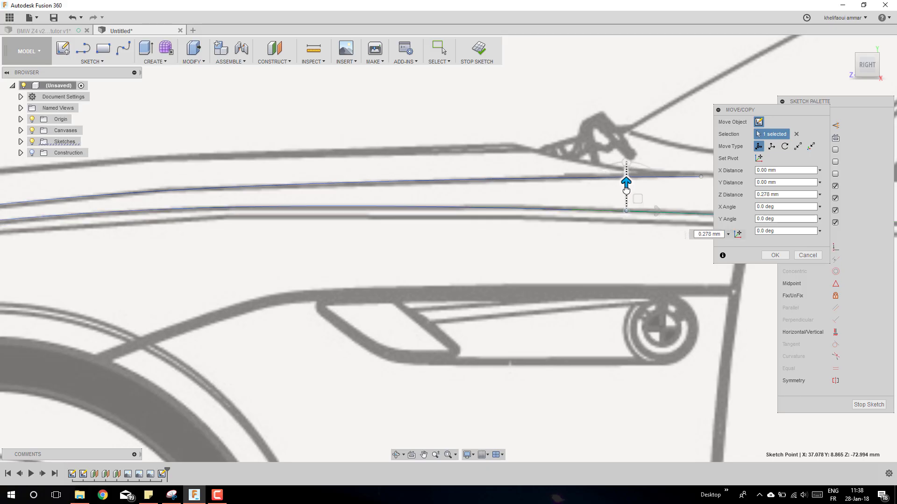
{"action": "scroll", "coordinate": [240, 283], "scroll_direction": "down", "scroll_amount": 3}
{"action": "scroll", "coordinate": [240, 283], "scroll_direction": "up", "scroll_amount": 3}
{"action": "left_click_drag", "start_coordinate": [243, 228], "coordinate": [243, 233]}
{"action": "key", "text": "Return"}
{"action": "scroll", "coordinate": [394, 296], "scroll_direction": "down", "scroll_amount": 4}
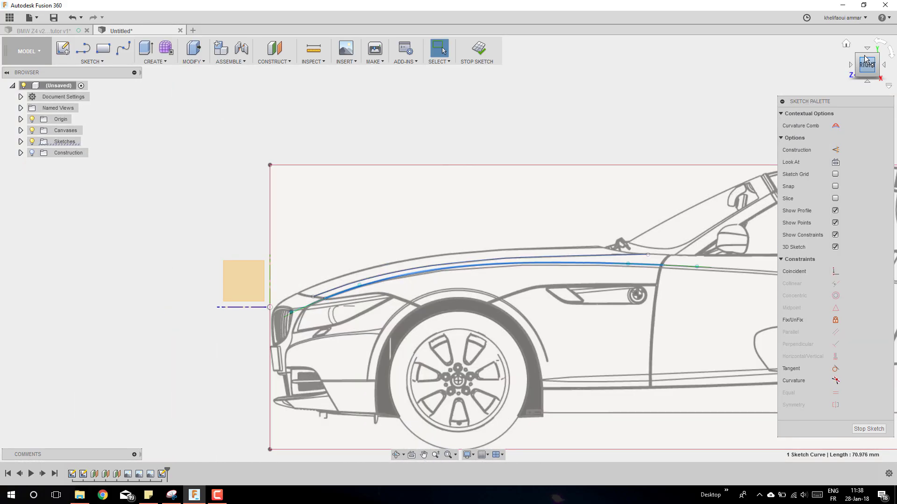
{"action": "scroll", "coordinate": [673, 282], "scroll_direction": "up", "scroll_amount": 5}
{"action": "scroll", "coordinate": [568, 297], "scroll_direction": "down", "scroll_amount": 3}
{"action": "scroll", "coordinate": [344, 251], "scroll_direction": "up", "scroll_amount": 4}
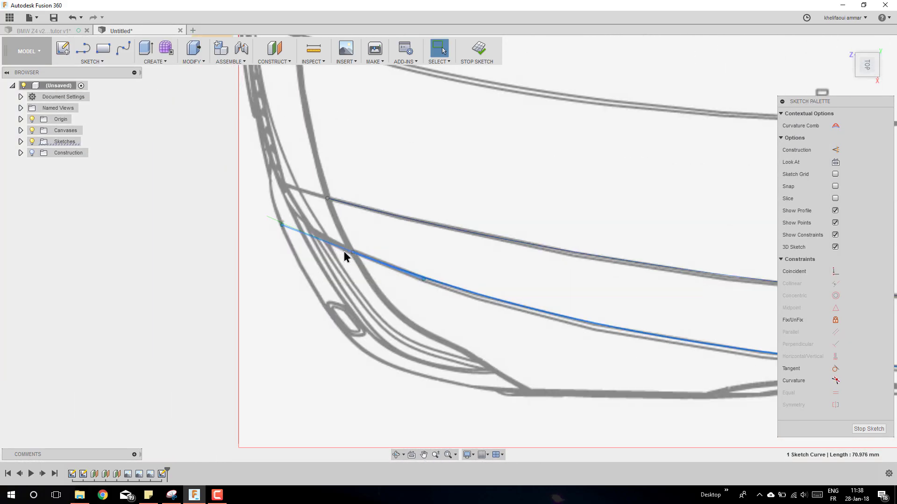
Draw a short 5.895 mm spline linking the front ends of the lower and upper edge curves
{"action": "left_click", "coordinate": [124, 49]}
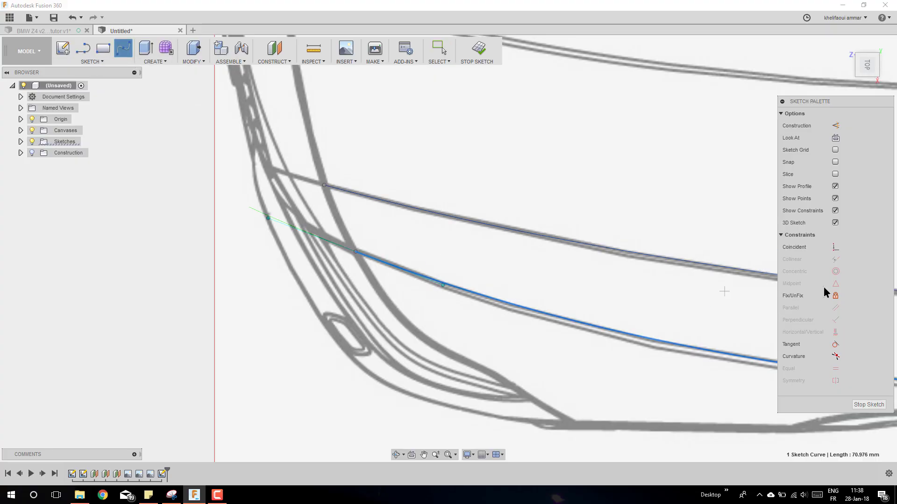
{"action": "scroll", "coordinate": [506, 262], "scroll_direction": "down", "scroll_amount": 2}
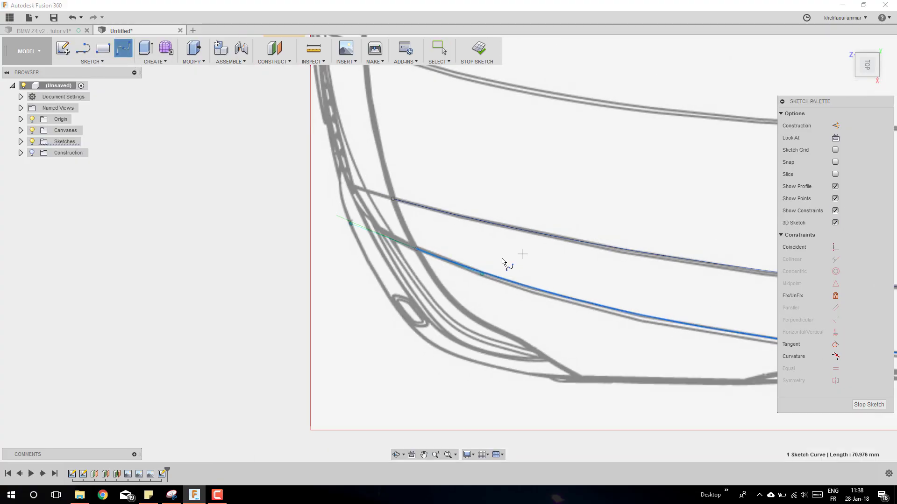
{"action": "middle_click_drag", "start_coordinate": [506, 262], "coordinate": [439, 255], "text": "shift"}
{"action": "scroll", "coordinate": [547, 166], "scroll_direction": "down", "scroll_amount": 5}
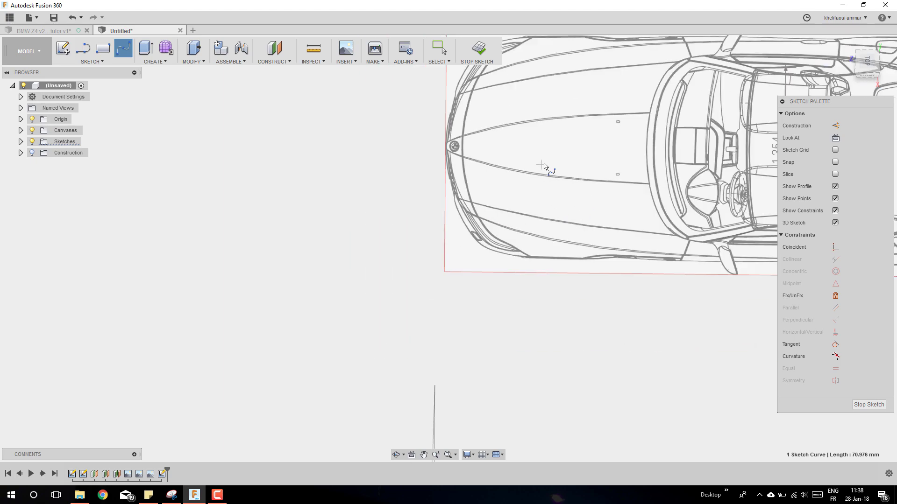
{"action": "scroll", "coordinate": [516, 374], "scroll_direction": "up", "scroll_amount": 2}
{"action": "scroll", "coordinate": [517, 400], "scroll_direction": "up", "scroll_amount": 2}
{"action": "scroll", "coordinate": [517, 401], "scroll_direction": "up", "scroll_amount": 4}
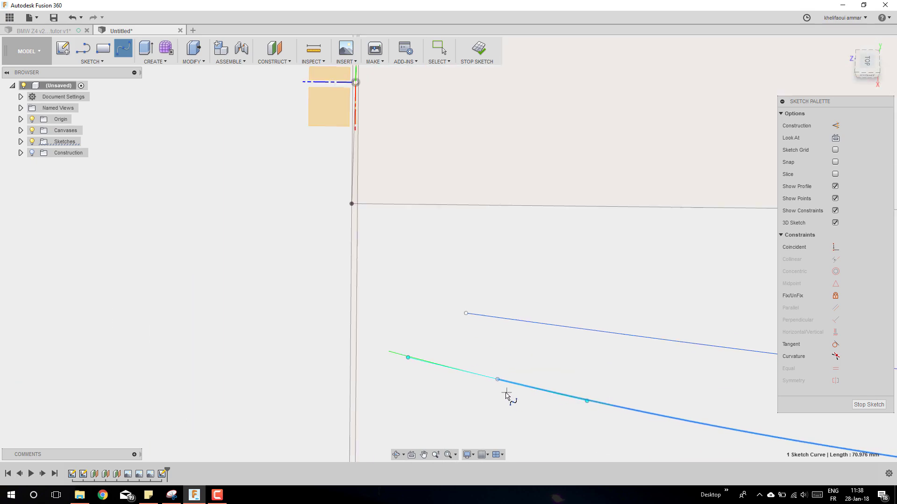
{"action": "left_click", "coordinate": [497, 377]}
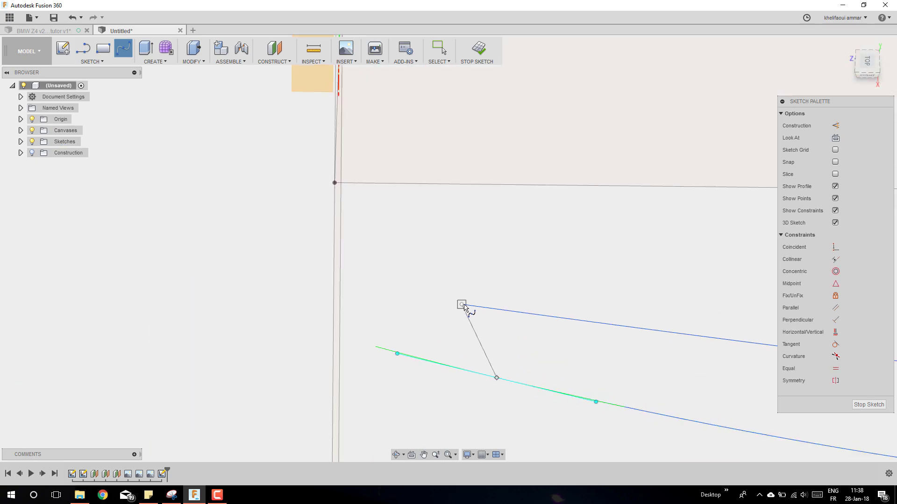
{"action": "left_click", "coordinate": [444, 309]}
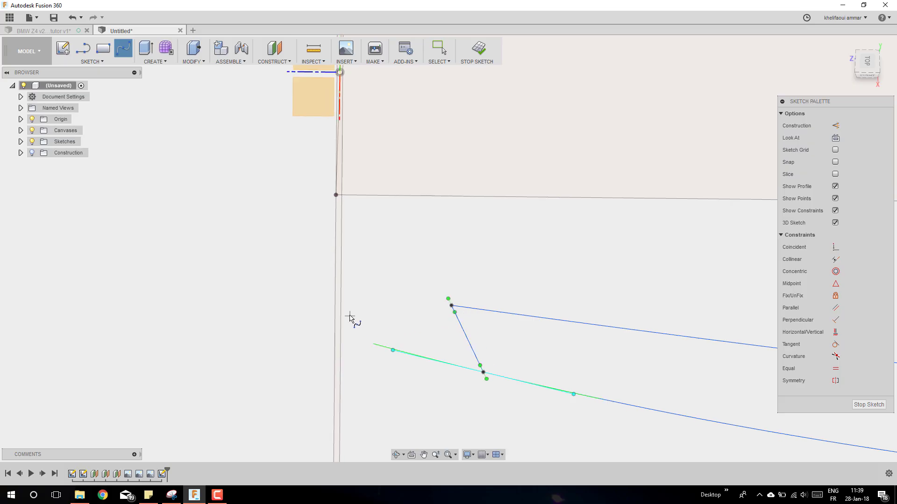
{"action": "scroll", "coordinate": [350, 316], "scroll_direction": "down", "scroll_amount": 3}
{"action": "left_click", "coordinate": [864, 62]}
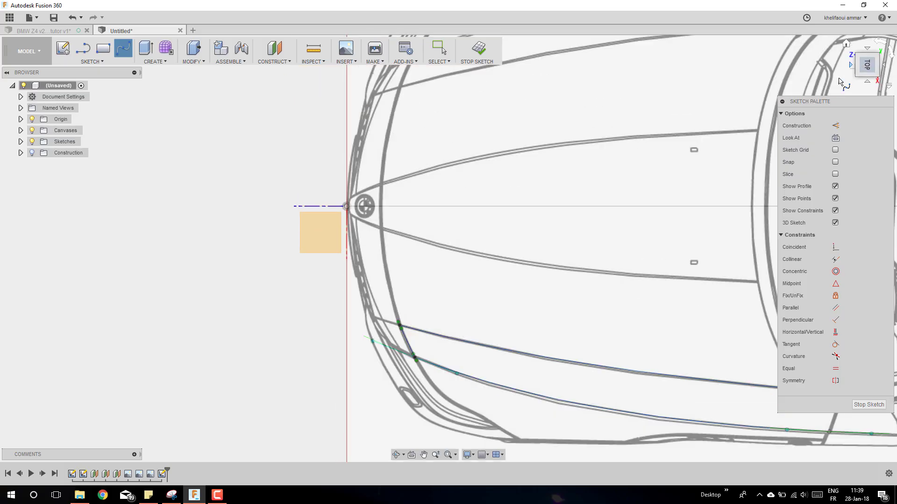
{"action": "scroll", "coordinate": [428, 346], "scroll_direction": "up", "scroll_amount": 4}
{"action": "scroll", "coordinate": [427, 345], "scroll_direction": "up", "scroll_amount": 3}
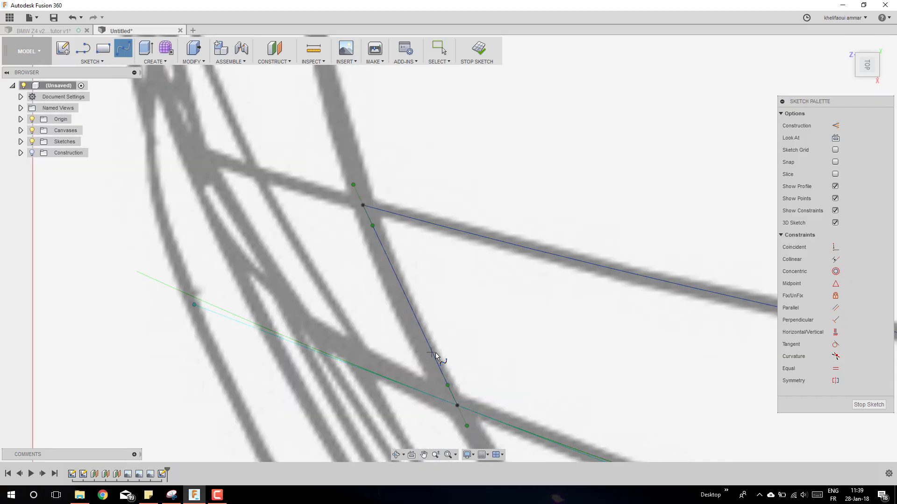
{"action": "key", "text": "Escape"}
{"action": "left_click", "coordinate": [434, 356]}
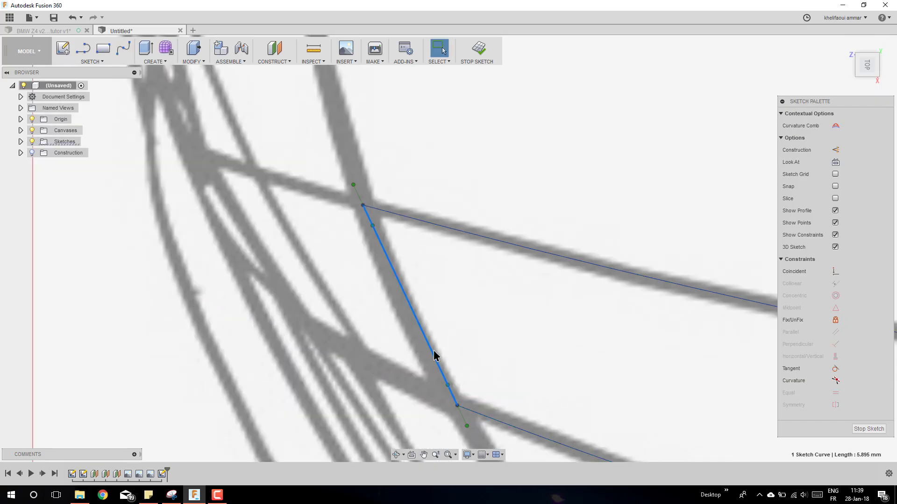
{"action": "key", "text": "m"}
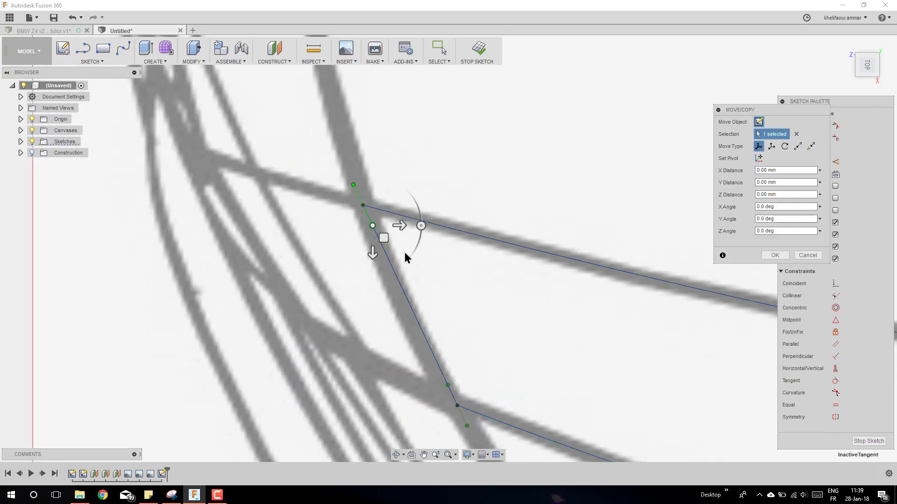
{"action": "left_click", "coordinate": [400, 226]}
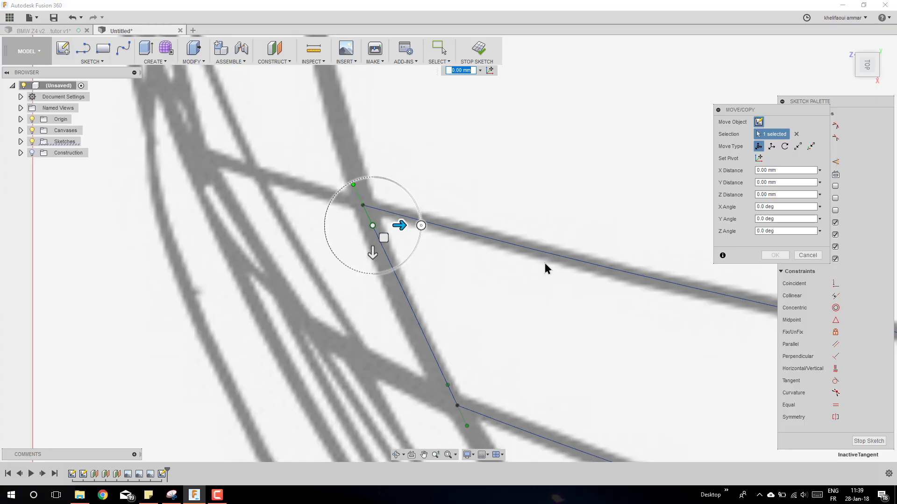
{"action": "left_click", "coordinate": [808, 256]}
{"action": "scroll", "coordinate": [422, 264], "scroll_direction": "down", "scroll_amount": 10}
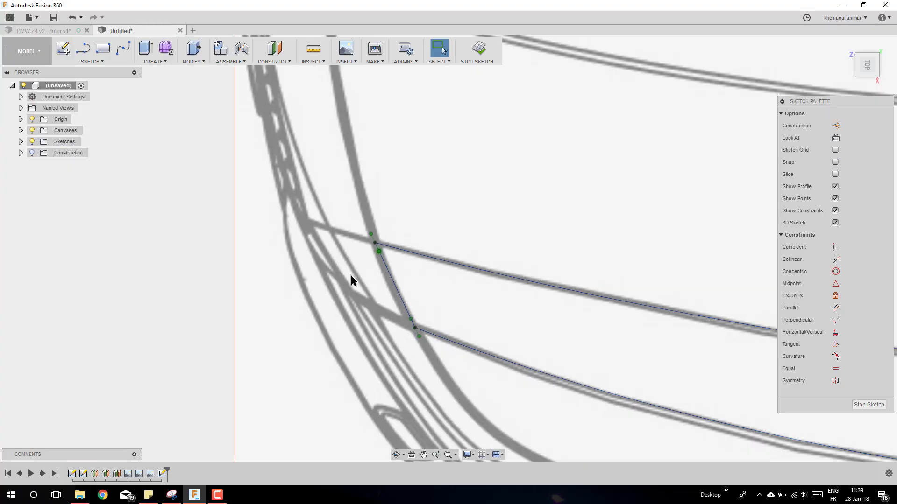
{"action": "scroll", "coordinate": [564, 311], "scroll_direction": "up", "scroll_amount": 10}
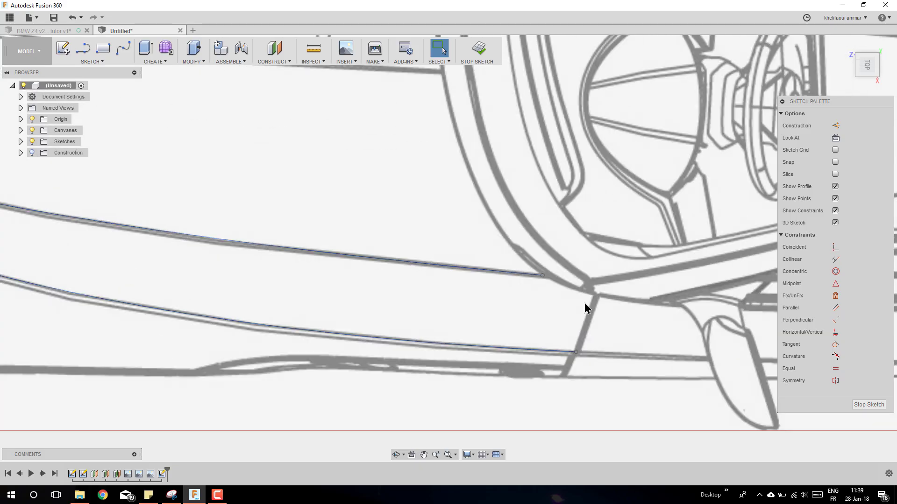
Draw a short connector spline between the traced curves' rear ends, ending at the fender panel junction
{"action": "left_click", "coordinate": [124, 51]}
{"action": "scroll", "coordinate": [417, 292], "scroll_direction": "down", "scroll_amount": 2}
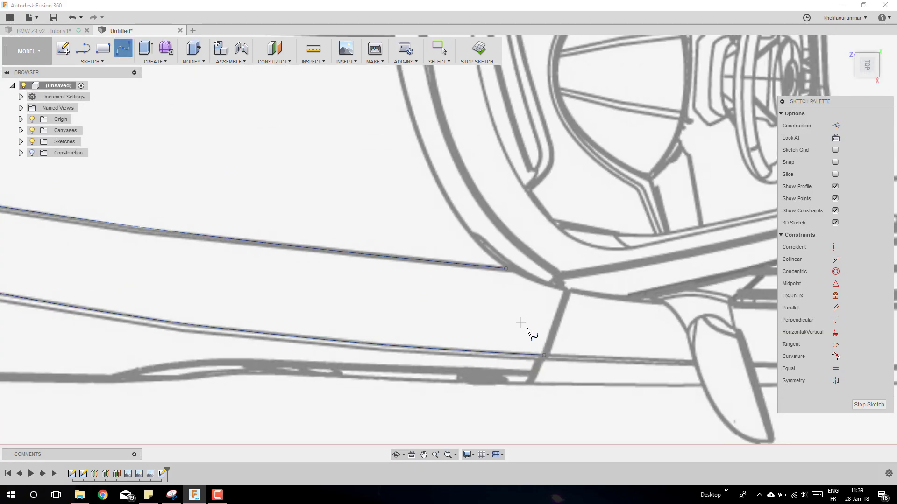
{"action": "scroll", "coordinate": [532, 317], "scroll_direction": "down", "scroll_amount": 8}
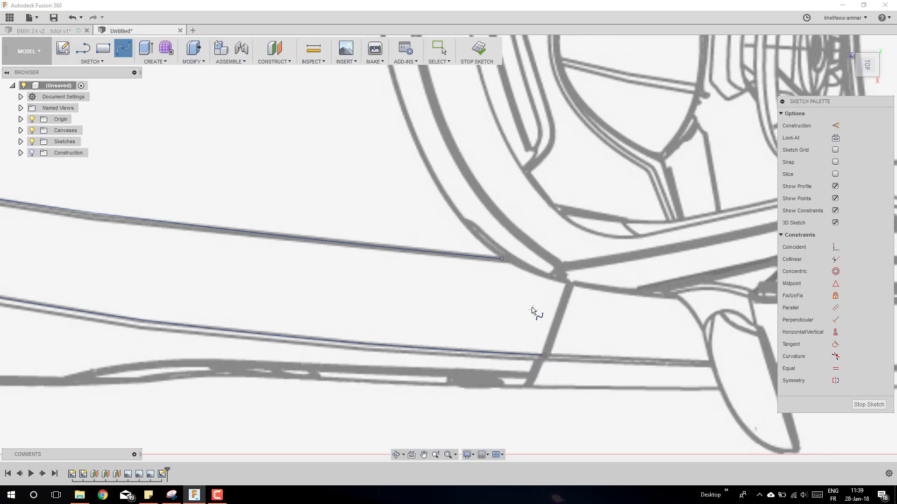
{"action": "middle_click_drag", "start_coordinate": [519, 297], "coordinate": [595, 366], "text": "shift"}
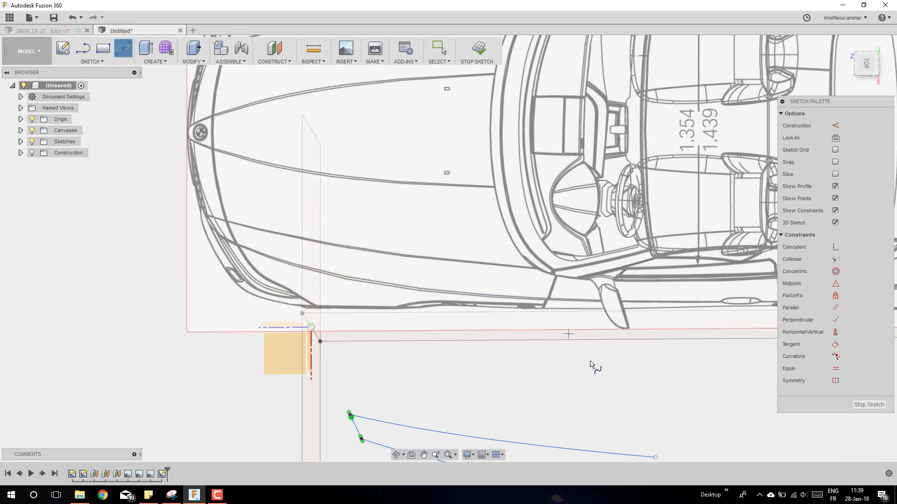
{"action": "scroll", "coordinate": [596, 281], "scroll_direction": "down", "scroll_amount": 3}
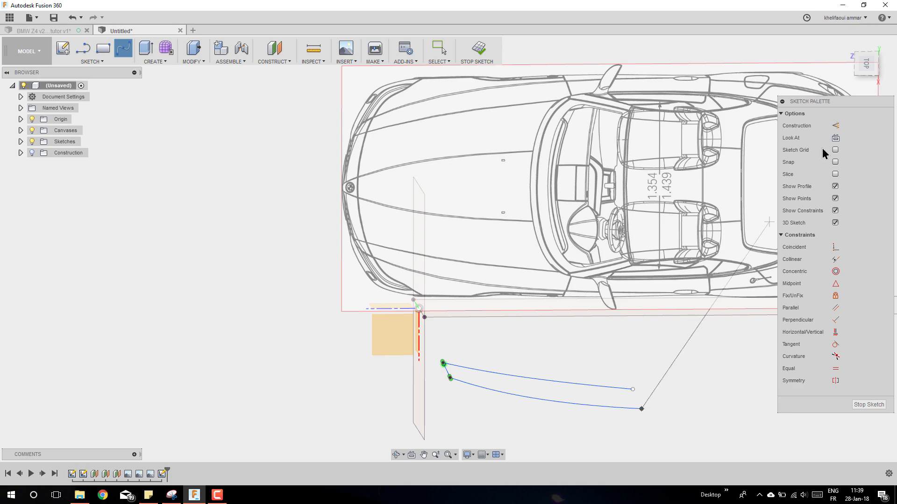
{"action": "left_click", "coordinate": [867, 65]}
{"action": "scroll", "coordinate": [640, 406], "scroll_direction": "up", "scroll_amount": 10}
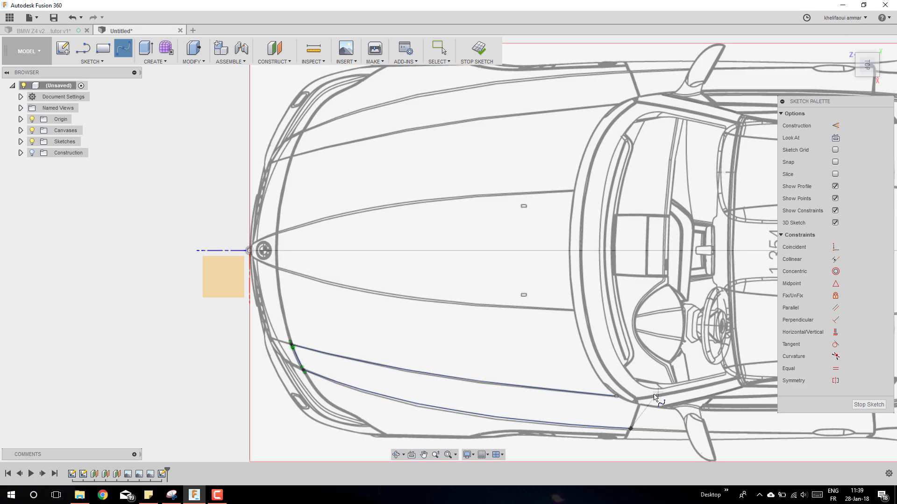
{"action": "scroll", "coordinate": [639, 404], "scroll_direction": "up", "scroll_amount": 4}
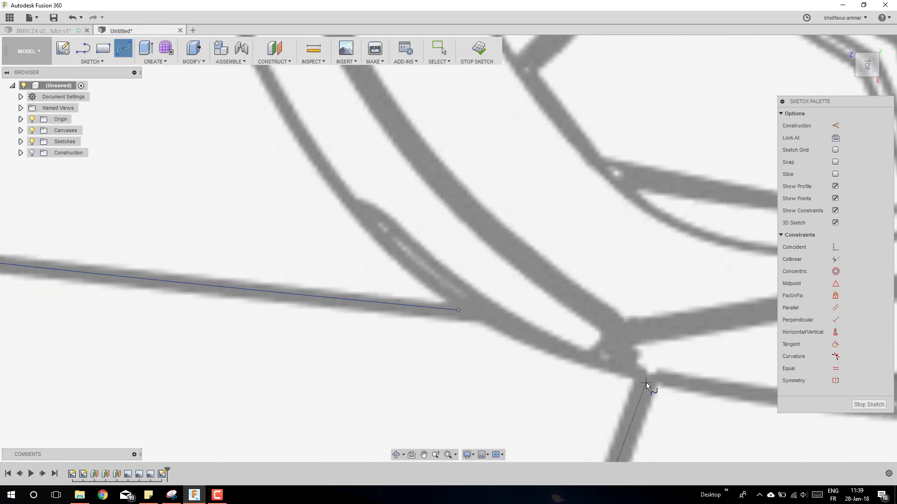
{"action": "left_click", "coordinate": [646, 382]}
{"action": "scroll", "coordinate": [591, 277], "scroll_direction": "down", "scroll_amount": 5}
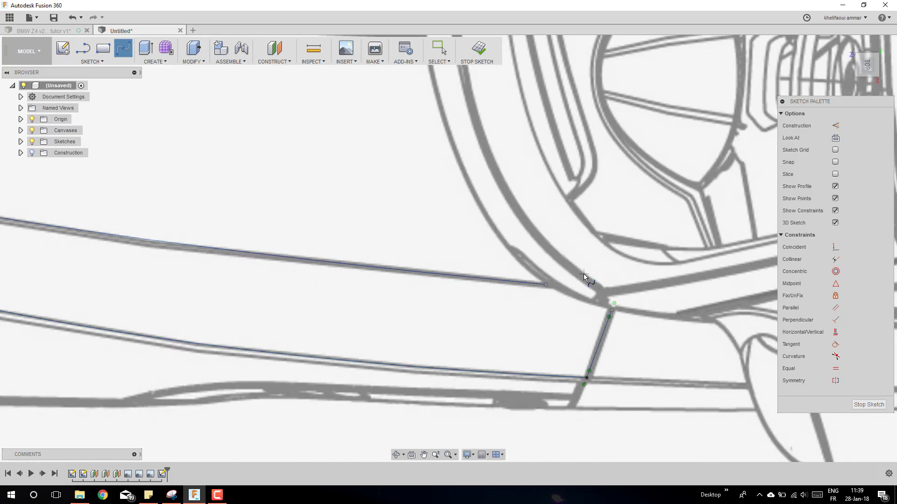
{"action": "scroll", "coordinate": [584, 275], "scroll_direction": "down", "scroll_amount": 2}
{"action": "key", "text": "Escape"}
In the right side view, start moving the connector's upper endpoint up along Z toward the hood line
{"action": "left_click", "coordinate": [602, 299]}
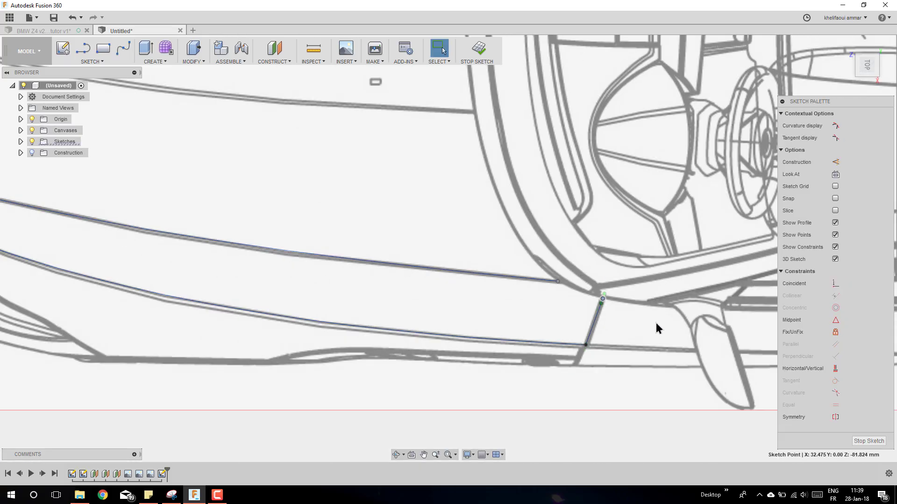
{"action": "left_click", "coordinate": [869, 80]}
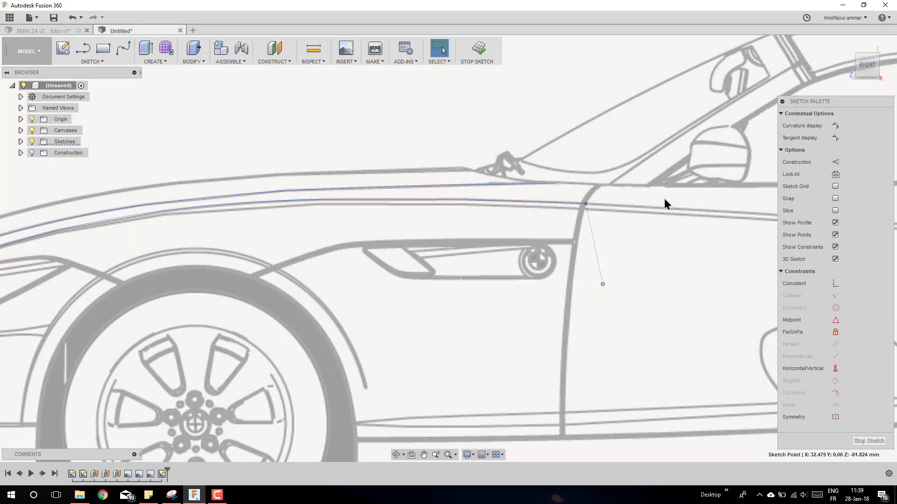
{"action": "key", "text": "m"}
{"action": "left_click_drag", "start_coordinate": [603, 257], "coordinate": [602, 148]}
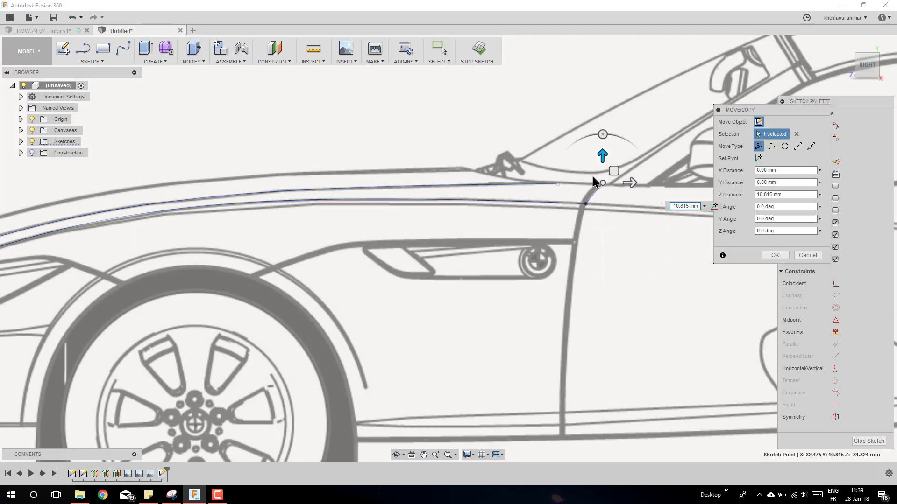
Commit the 10.815 mm Z lift of the rear connector's upper endpoint
{"action": "scroll", "coordinate": [602, 184], "scroll_direction": "up", "scroll_amount": 5}
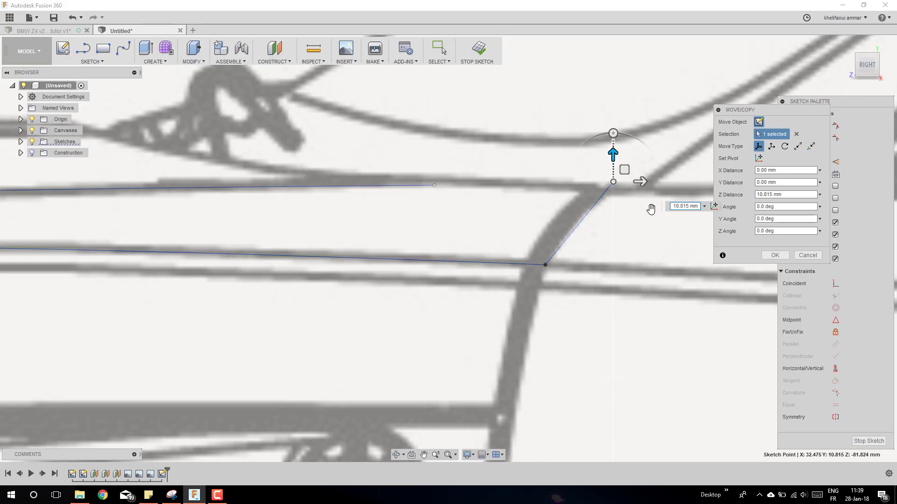
{"action": "left_click", "coordinate": [773, 255]}
{"action": "scroll", "coordinate": [609, 254], "scroll_direction": "down", "scroll_amount": 2}
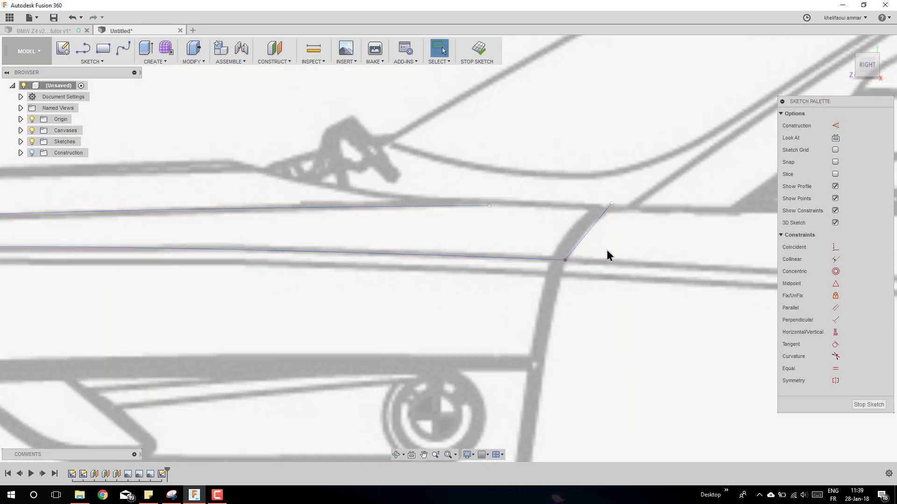
{"action": "scroll", "coordinate": [574, 240], "scroll_direction": "down", "scroll_amount": 3}
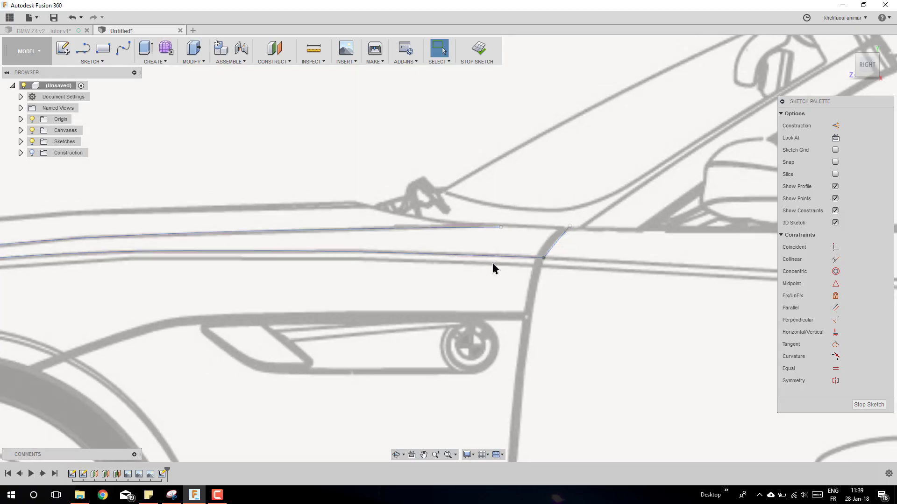
Zoom and orbit to inspect the closed four-spline hood outline in 3D
{"action": "scroll", "coordinate": [549, 224], "scroll_direction": "up", "scroll_amount": 1}
{"action": "scroll", "coordinate": [505, 292], "scroll_direction": "down", "scroll_amount": 5}
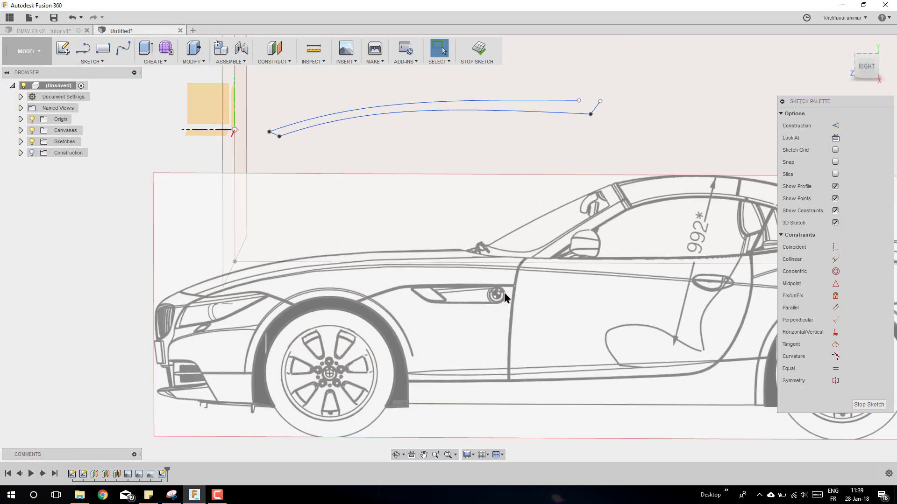
{"action": "middle_click_drag", "start_coordinate": [517, 244], "coordinate": [534, 200], "text": "shift"}
{"action": "scroll", "coordinate": [542, 206], "scroll_direction": "up", "scroll_amount": 4}
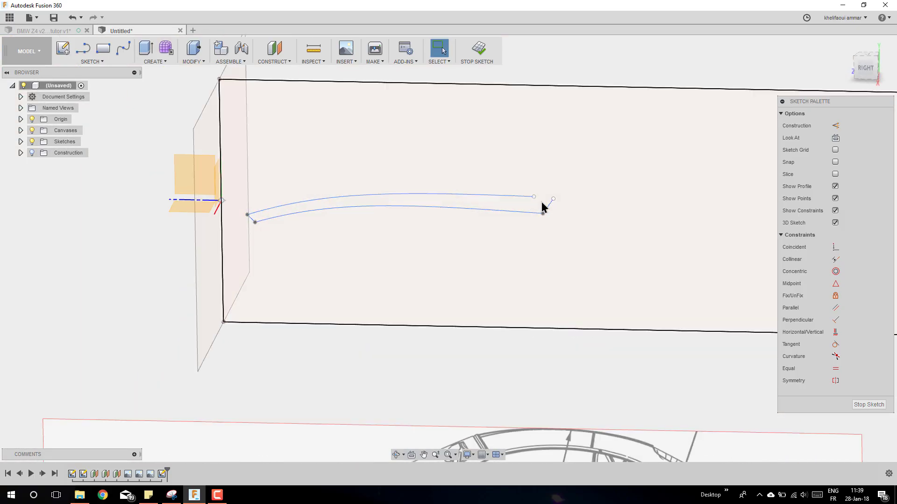
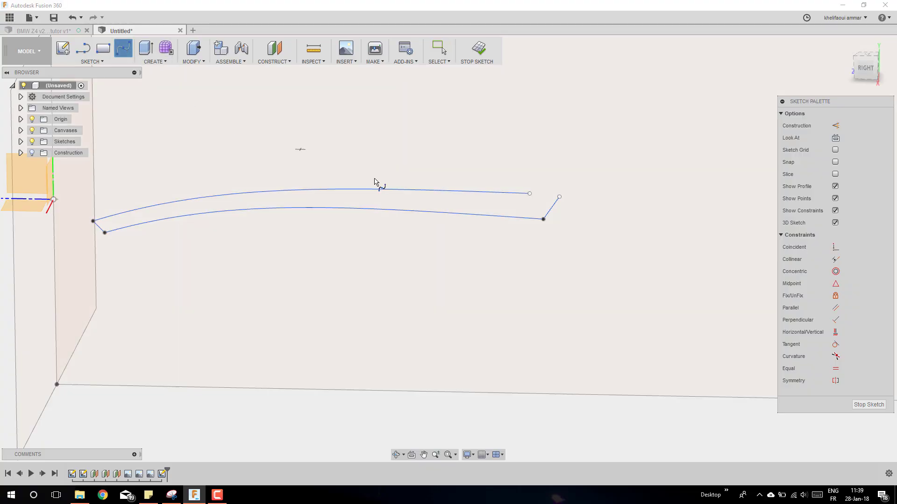
Finish the current spline and return to selection mode
{"action": "left_click", "coordinate": [551, 184]}
{"action": "scroll", "coordinate": [577, 277], "scroll_direction": "down", "scroll_amount": 2}
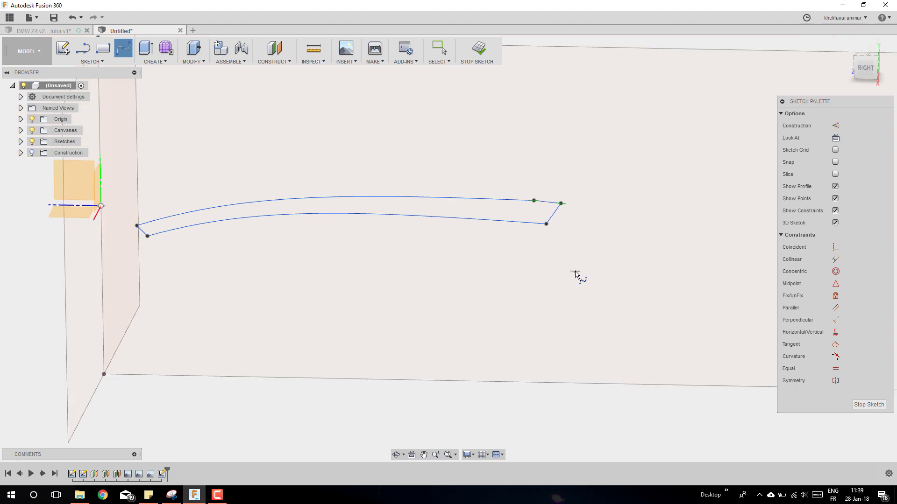
{"action": "key", "text": "Escape"}
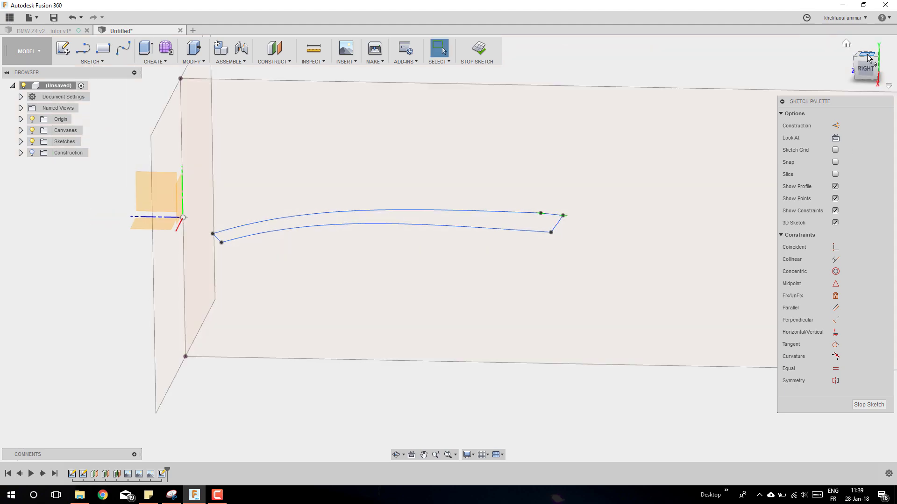
From the Top view, move the corner spline point so the curve follows the car outline
{"action": "left_click", "coordinate": [867, 55]}
{"action": "scroll", "coordinate": [555, 272], "scroll_direction": "up", "scroll_amount": 5}
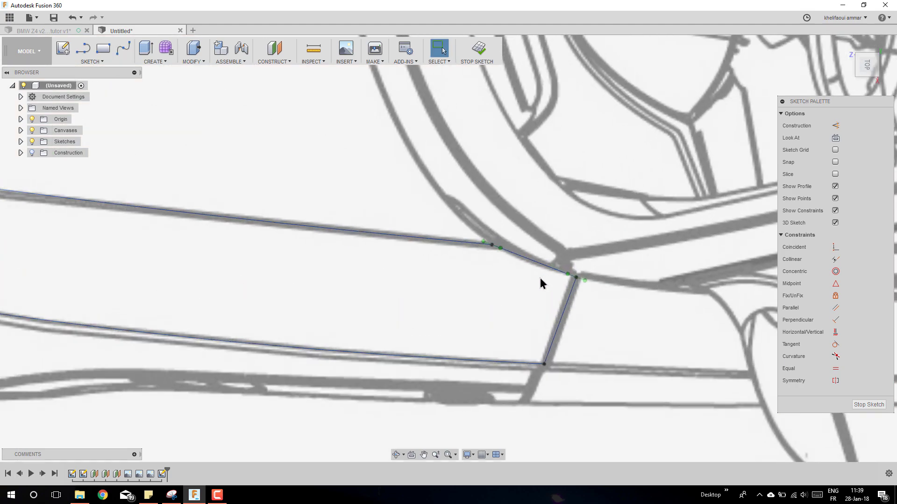
{"action": "scroll", "coordinate": [541, 283], "scroll_direction": "up", "scroll_amount": 4}
{"action": "left_click", "coordinate": [617, 269]}
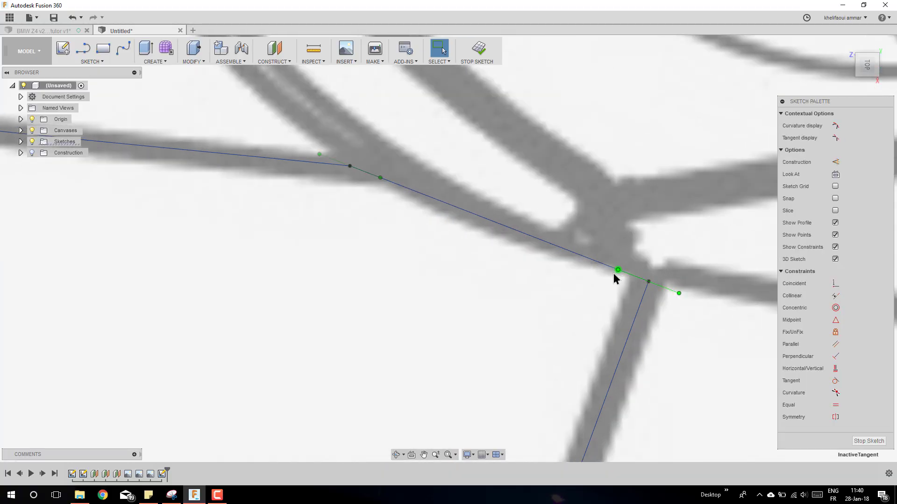
{"action": "key", "text": "m"}
{"action": "left_click_drag", "start_coordinate": [617, 284], "coordinate": [618, 305]}
{"action": "scroll", "coordinate": [553, 314], "scroll_direction": "down", "scroll_amount": 2}
{"action": "key", "text": "Return"}
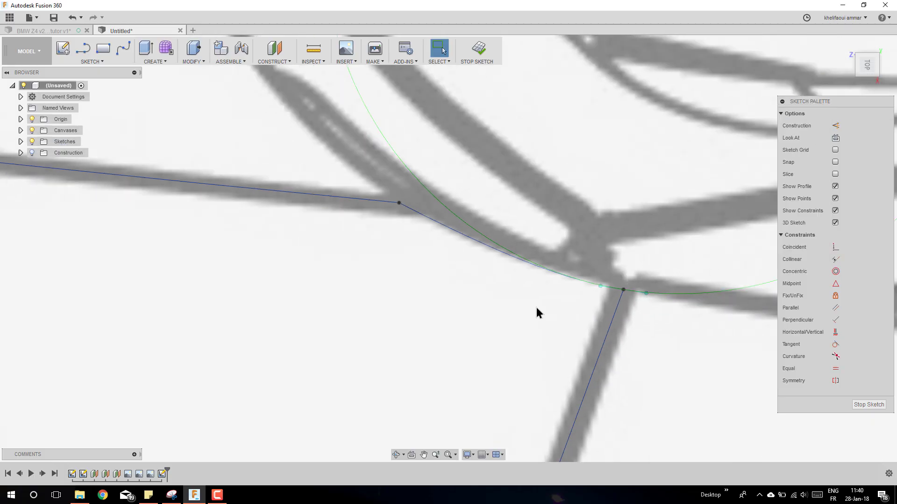
{"action": "left_click", "coordinate": [486, 248]}
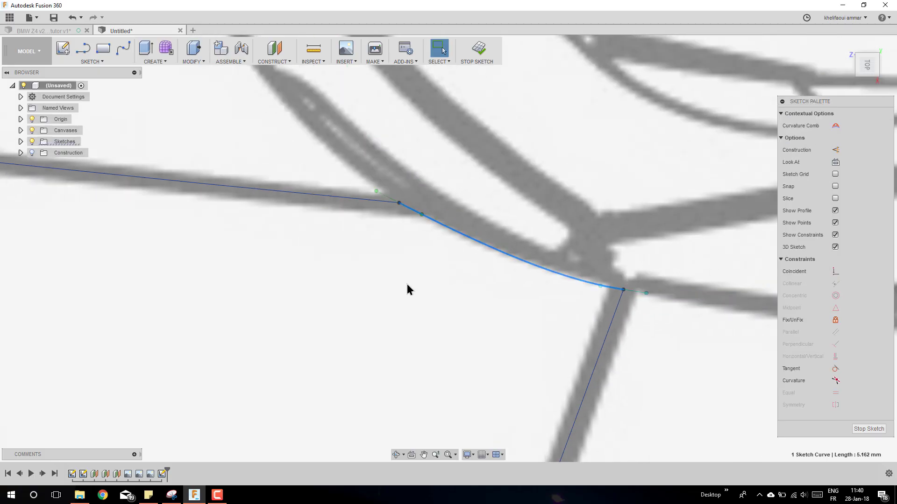
{"action": "scroll", "coordinate": [399, 273], "scroll_direction": "down", "scroll_amount": 5}
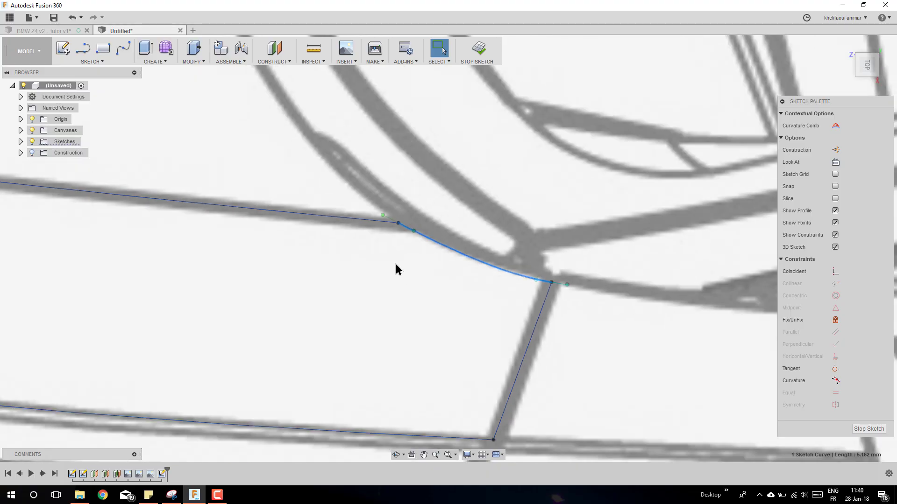
In the Front view, activate the tangent handle on the outline's short bottom line
{"action": "left_click", "coordinate": [855, 76]}
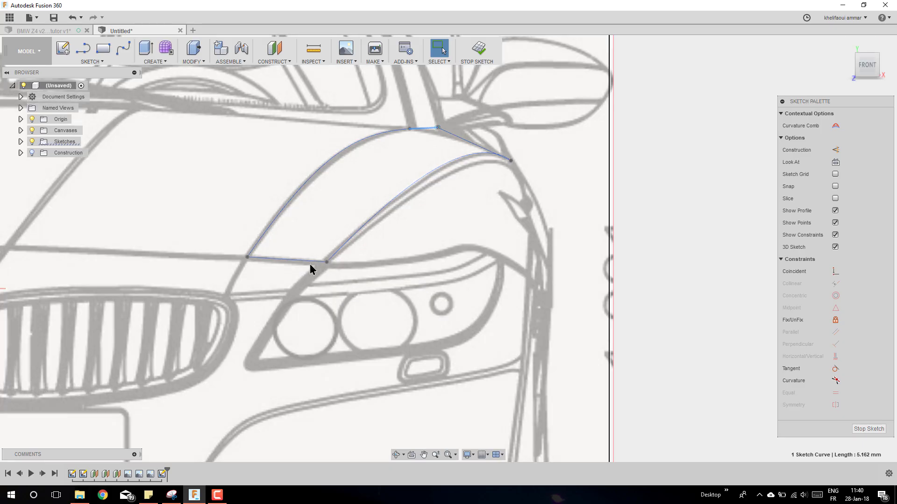
{"action": "left_click", "coordinate": [296, 260]}
{"action": "scroll", "coordinate": [234, 264], "scroll_direction": "up", "scroll_amount": 3}
{"action": "scroll", "coordinate": [234, 264], "scroll_direction": "up", "scroll_amount": 5}
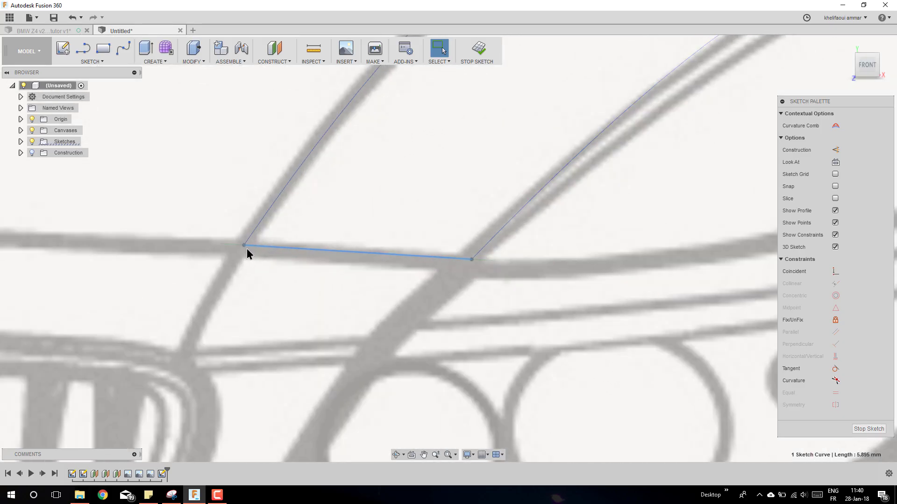
{"action": "right_click", "coordinate": [237, 247]}
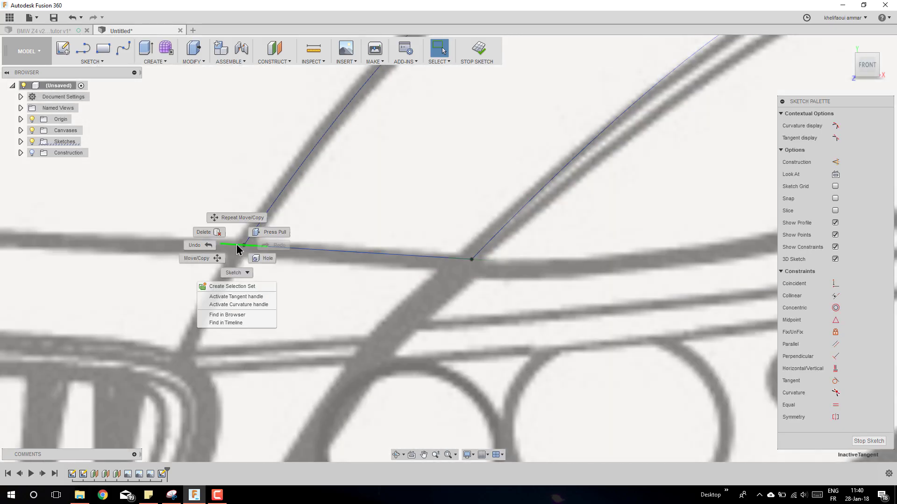
{"action": "left_click", "coordinate": [240, 297]}
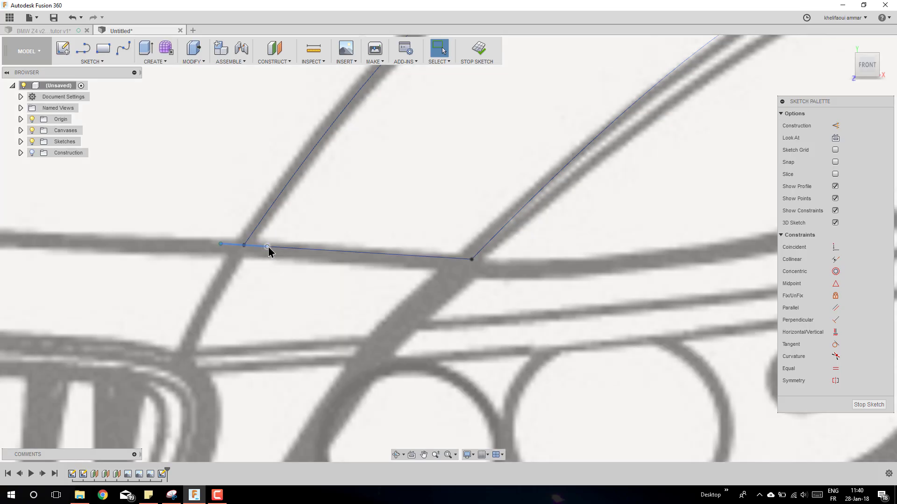
Nudge the line's left end point 0.142 mm to the right along X
{"action": "left_click", "coordinate": [268, 246]}
{"action": "key", "text": "m"}
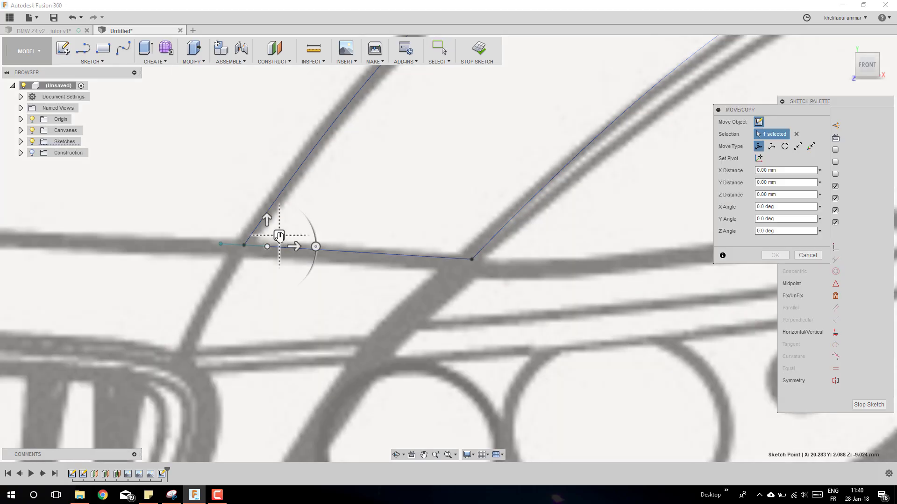
{"action": "left_click_drag", "start_coordinate": [280, 236], "coordinate": [285, 236]}
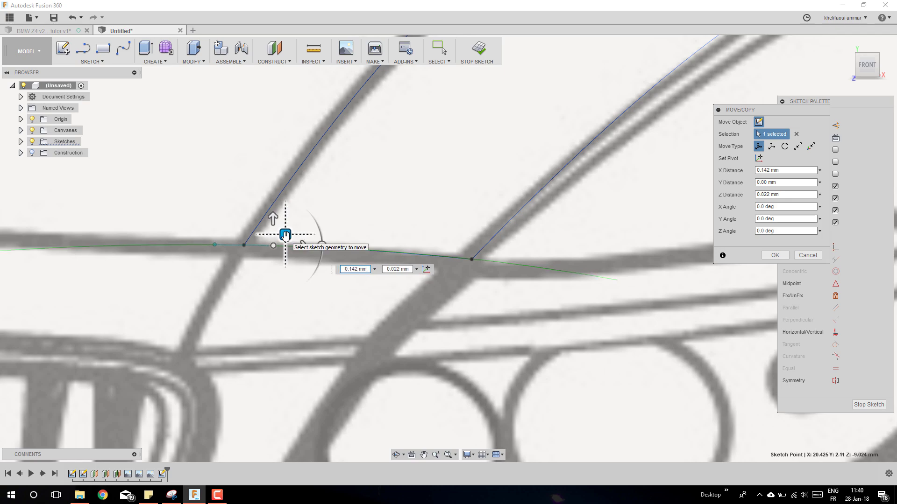
{"action": "key", "text": "Return"}
{"action": "scroll", "coordinate": [469, 292], "scroll_direction": "down", "scroll_amount": 3}
Shift the outline's upper corner point slightly in depth
{"action": "scroll", "coordinate": [469, 299], "scroll_direction": "down", "scroll_amount": 5}
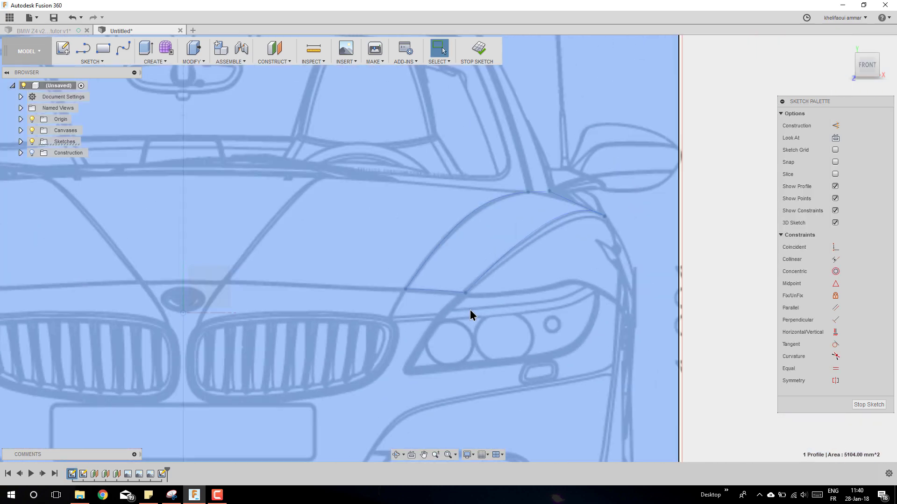
{"action": "left_click", "coordinate": [470, 311]}
{"action": "scroll", "coordinate": [532, 206], "scroll_direction": "up", "scroll_amount": 5}
{"action": "scroll", "coordinate": [533, 206], "scroll_direction": "up", "scroll_amount": 5}
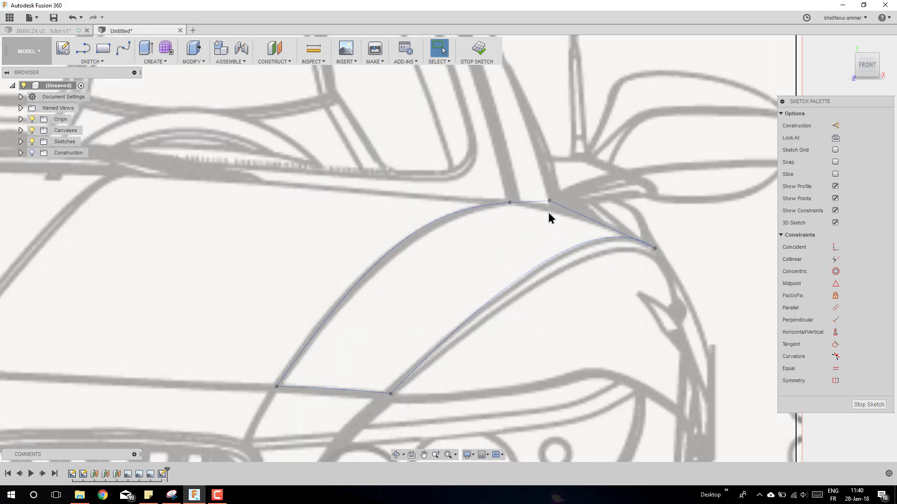
{"action": "left_click", "coordinate": [551, 188]}
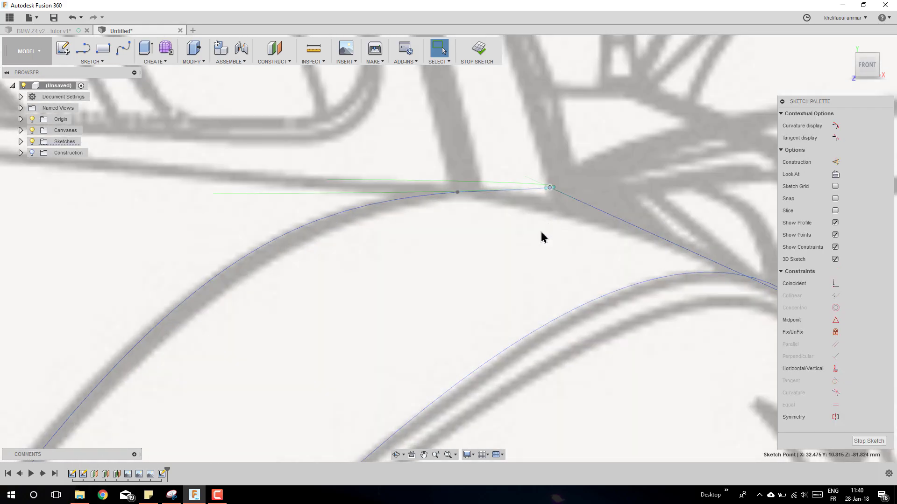
{"action": "scroll", "coordinate": [548, 209], "scroll_direction": "up", "scroll_amount": 2}
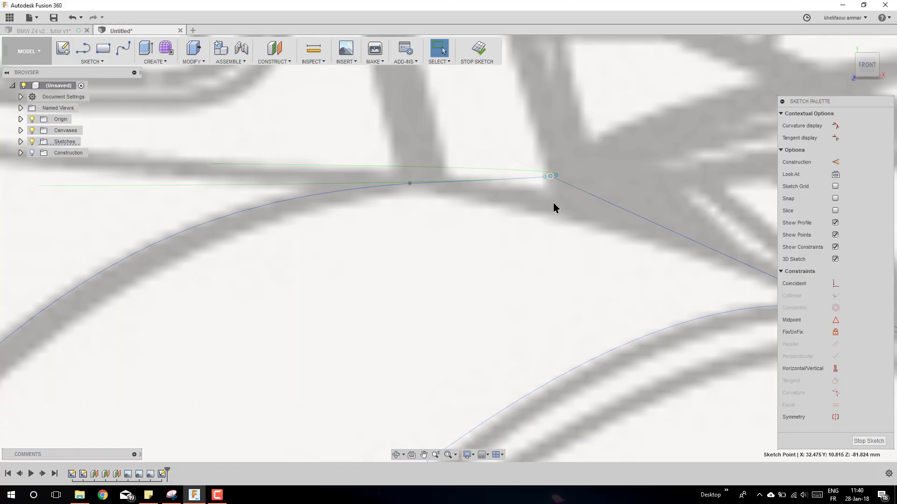
{"action": "key", "text": "m"}
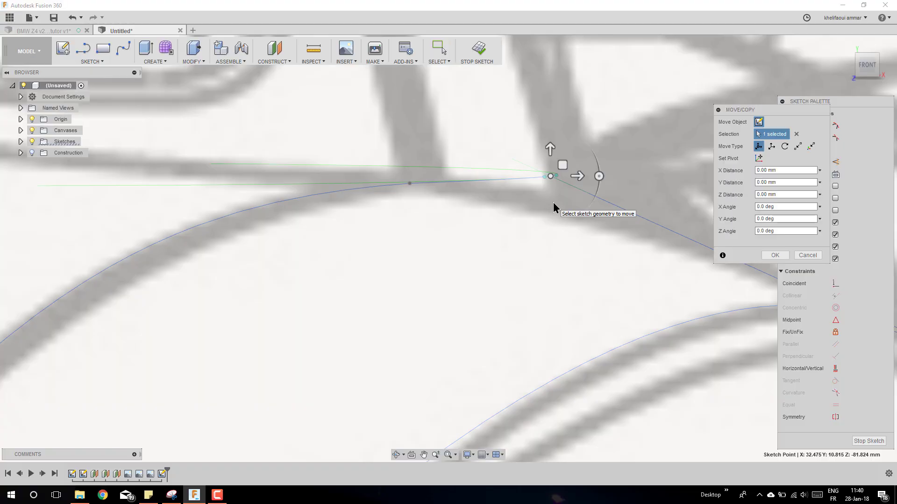
{"action": "left_click_drag", "start_coordinate": [551, 148], "coordinate": [551, 167]}
{"action": "scroll", "coordinate": [486, 283], "scroll_direction": "down", "scroll_amount": 5}
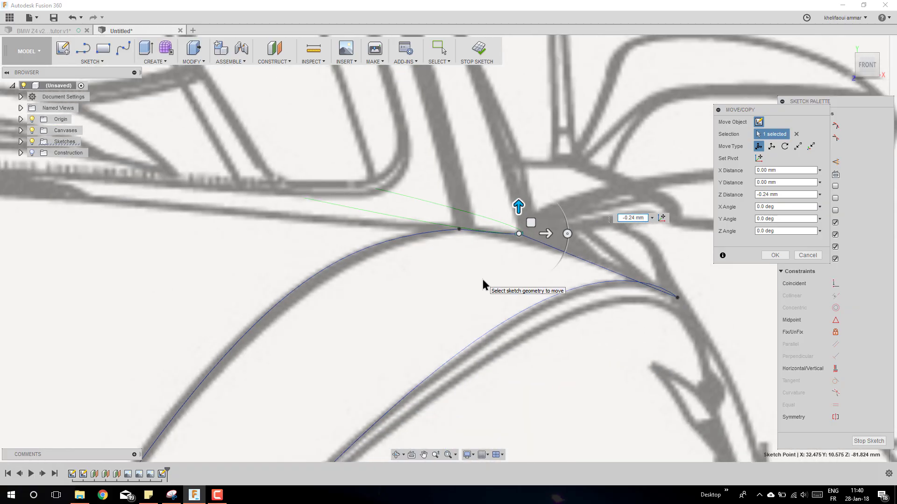
{"action": "key", "text": "Return"}
Inspect the short top segment from the Top and Front views, then clear the selection
{"action": "left_click", "coordinate": [488, 261]}
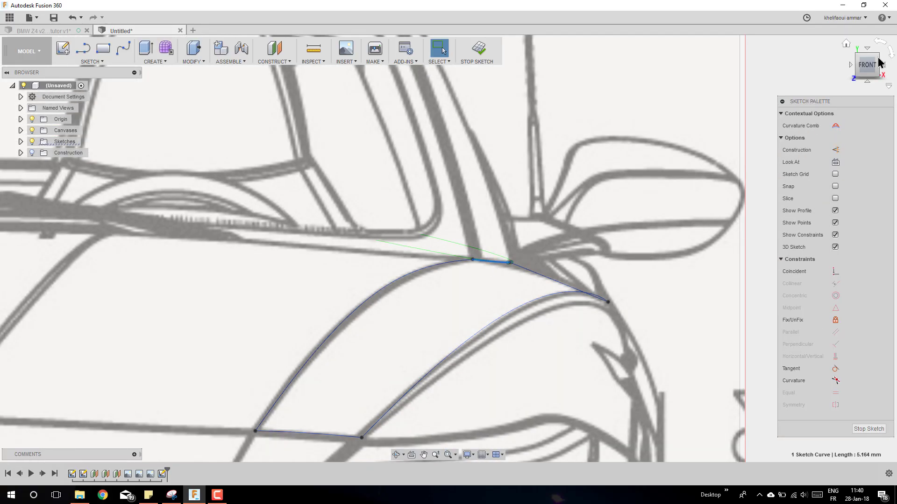
{"action": "left_click", "coordinate": [867, 49]}
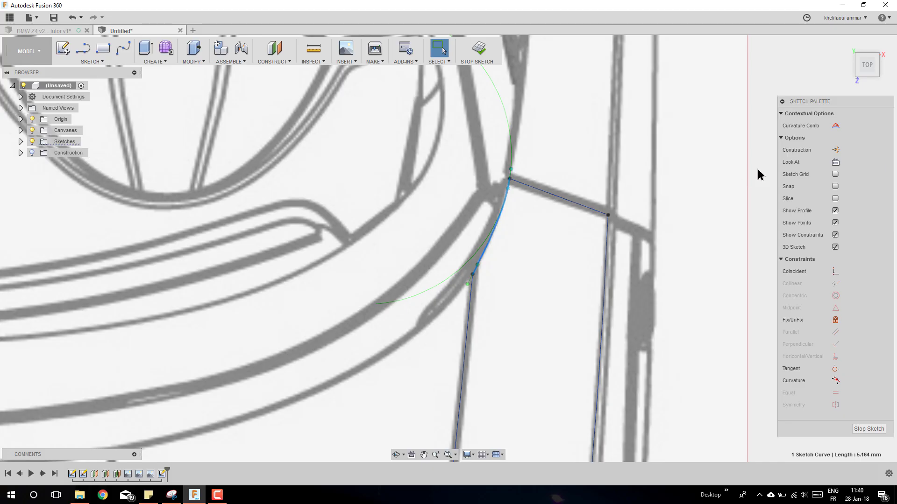
{"action": "left_click", "coordinate": [870, 85]}
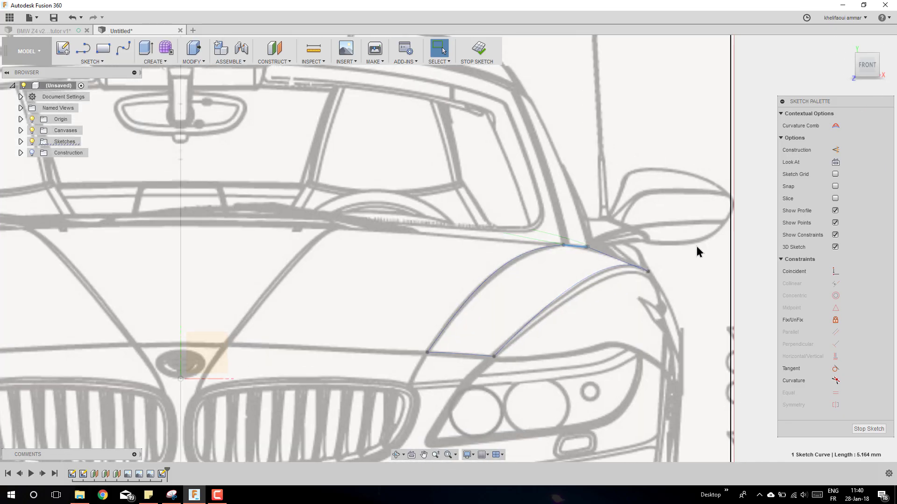
{"action": "scroll", "coordinate": [719, 269], "scroll_direction": "down", "scroll_amount": 3}
{"action": "left_click", "coordinate": [746, 286]}
{"action": "scroll", "coordinate": [607, 299], "scroll_direction": "down", "scroll_amount": 2}
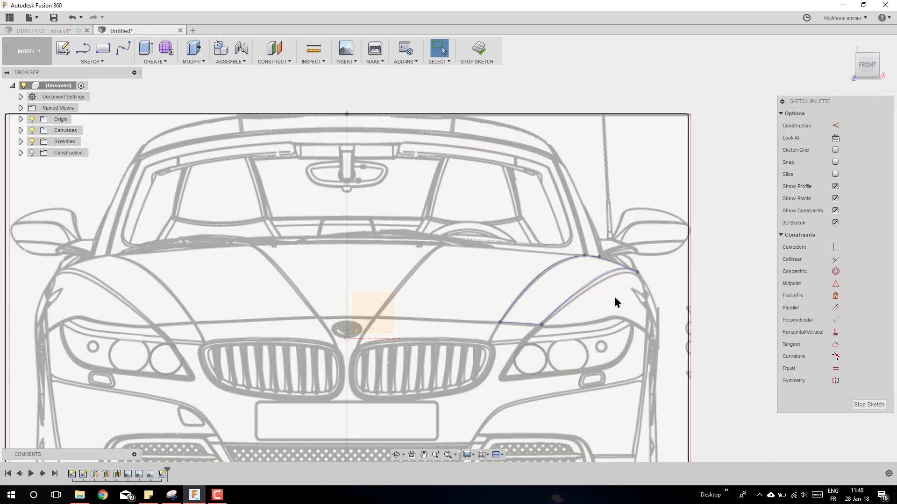
{"action": "scroll", "coordinate": [614, 304], "scroll_direction": "up", "scroll_amount": 5}
{"action": "scroll", "coordinate": [607, 301], "scroll_direction": "up", "scroll_amount": 4}
{"action": "scroll", "coordinate": [592, 301], "scroll_direction": "down", "scroll_amount": 5}
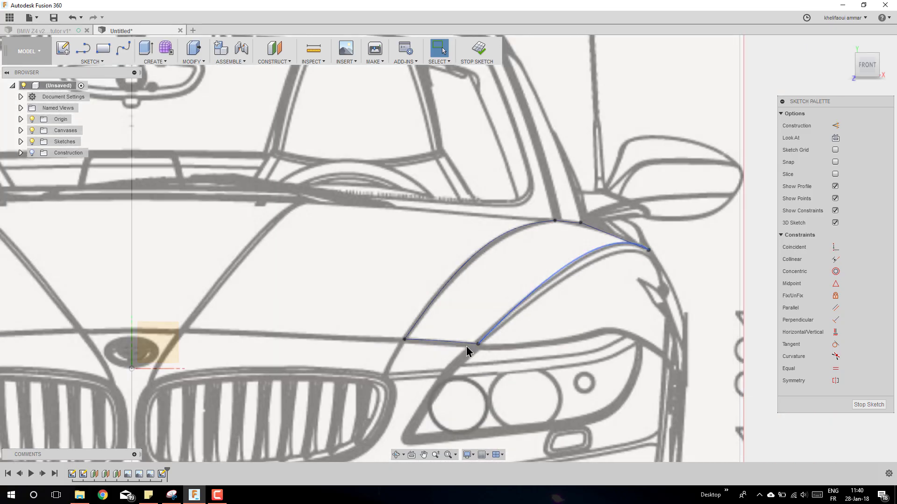
{"action": "scroll", "coordinate": [472, 352], "scroll_direction": "up", "scroll_amount": 4}
{"action": "scroll", "coordinate": [477, 349], "scroll_direction": "down", "scroll_amount": 5}
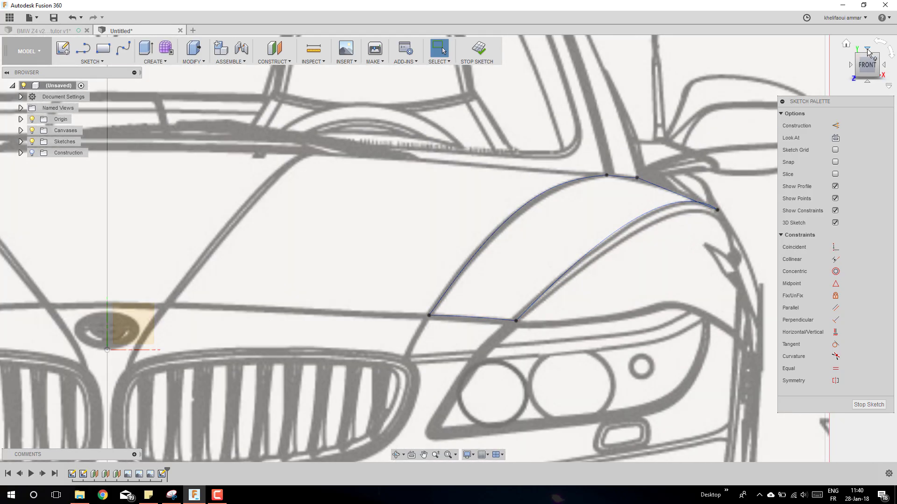
In the Top view, zoom in and select the point where the lower curves meet
{"action": "left_click", "coordinate": [867, 49]}
{"action": "scroll", "coordinate": [535, 130], "scroll_direction": "down", "scroll_amount": 3}
{"action": "scroll", "coordinate": [564, 403], "scroll_direction": "up", "scroll_amount": 4}
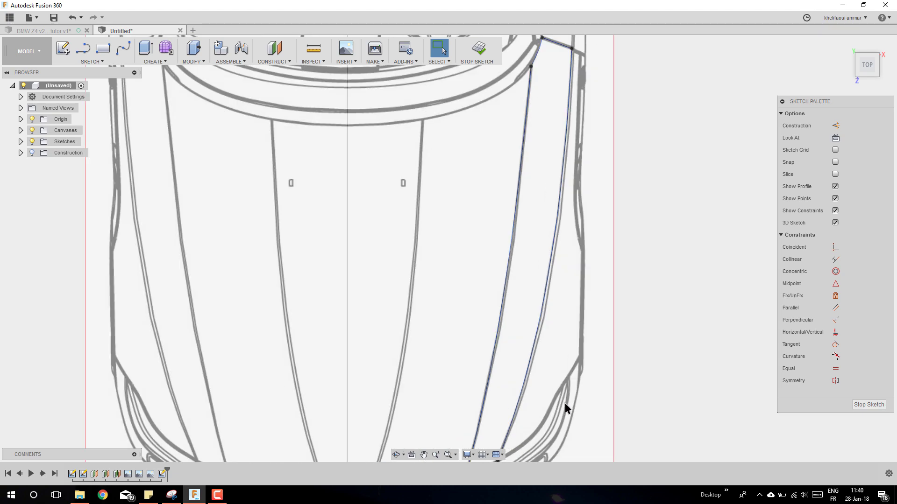
{"action": "scroll", "coordinate": [545, 374], "scroll_direction": "down", "scroll_amount": 3}
{"action": "scroll", "coordinate": [534, 384], "scroll_direction": "up", "scroll_amount": 6}
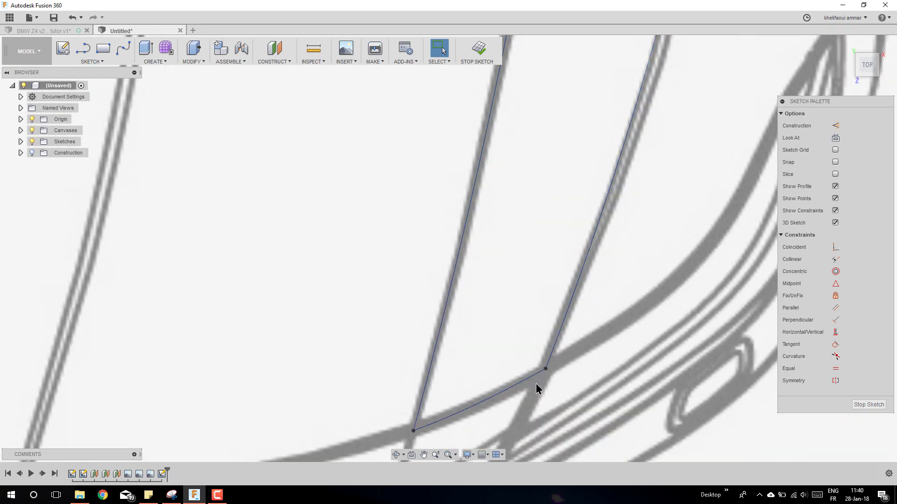
{"action": "left_click", "coordinate": [551, 358]}
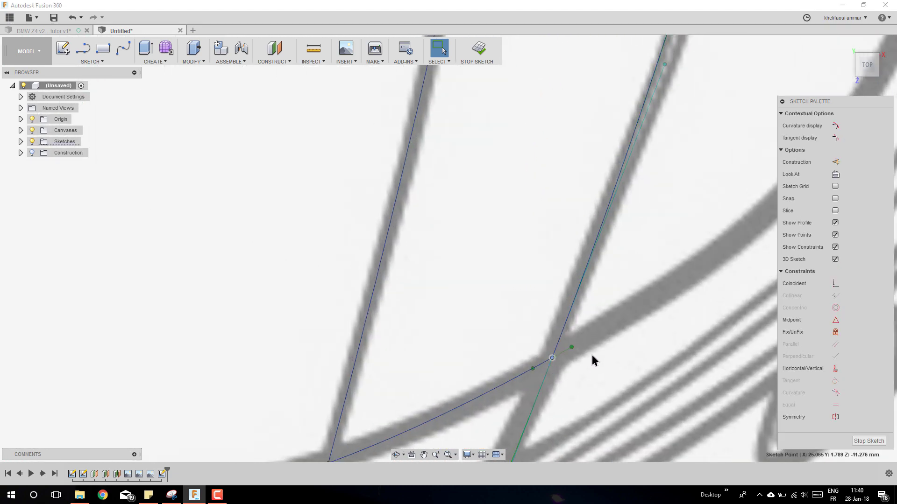
Move the lower corner point -0.167 mm along X
{"action": "key", "text": "m"}
{"action": "left_click_drag", "start_coordinate": [576, 361], "coordinate": [573, 359]}
{"action": "scroll", "coordinate": [575, 355], "scroll_direction": "down", "scroll_amount": 5}
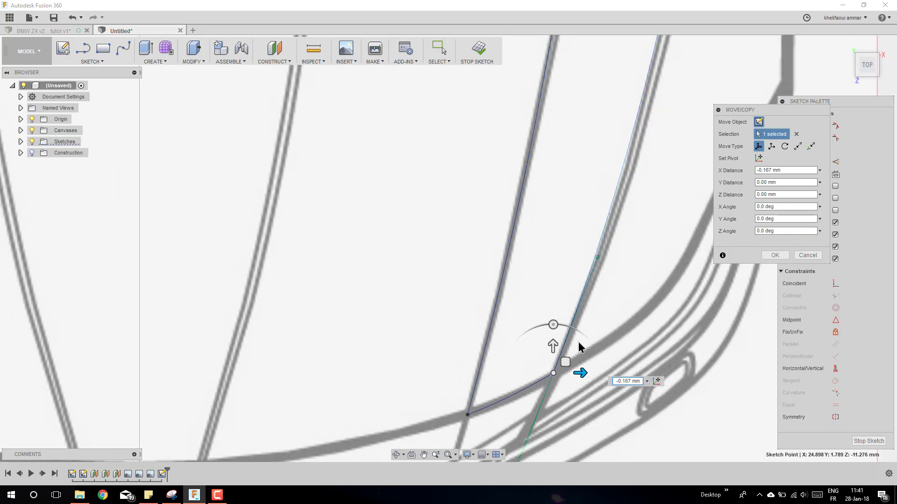
{"action": "scroll", "coordinate": [592, 320], "scroll_direction": "down", "scroll_amount": 3}
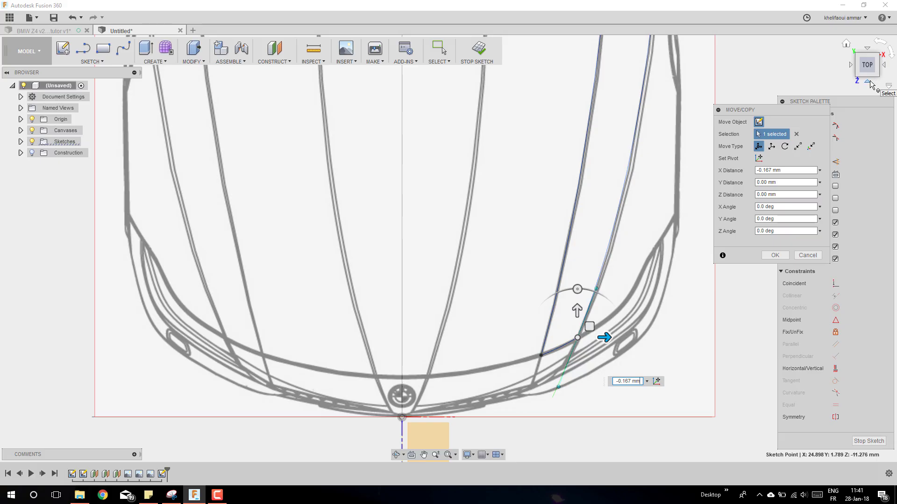
Check the point's position in the Front and Right views, then confirm the move
{"action": "left_click", "coordinate": [867, 83]}
{"action": "scroll", "coordinate": [659, 259], "scroll_direction": "up", "scroll_amount": 6}
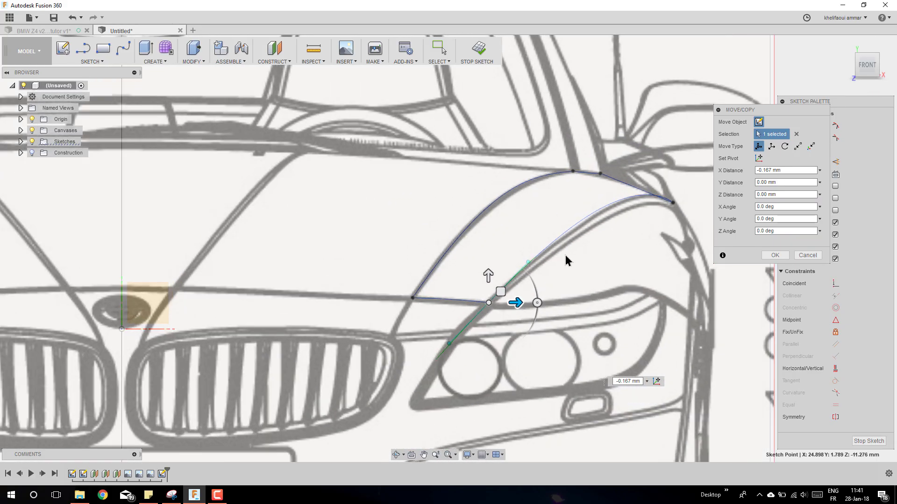
{"action": "scroll", "coordinate": [566, 260], "scroll_direction": "up", "scroll_amount": 3}
{"action": "left_click", "coordinate": [888, 68]}
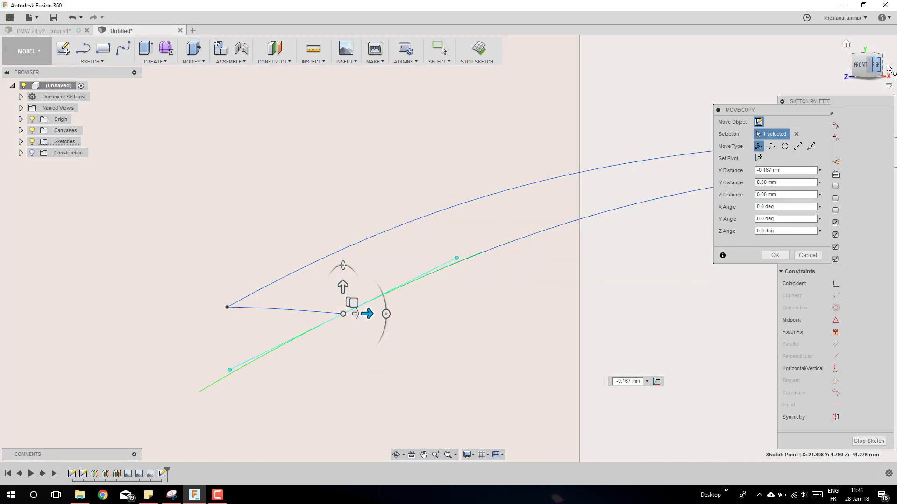
{"action": "scroll", "coordinate": [400, 316], "scroll_direction": "down", "scroll_amount": 3}
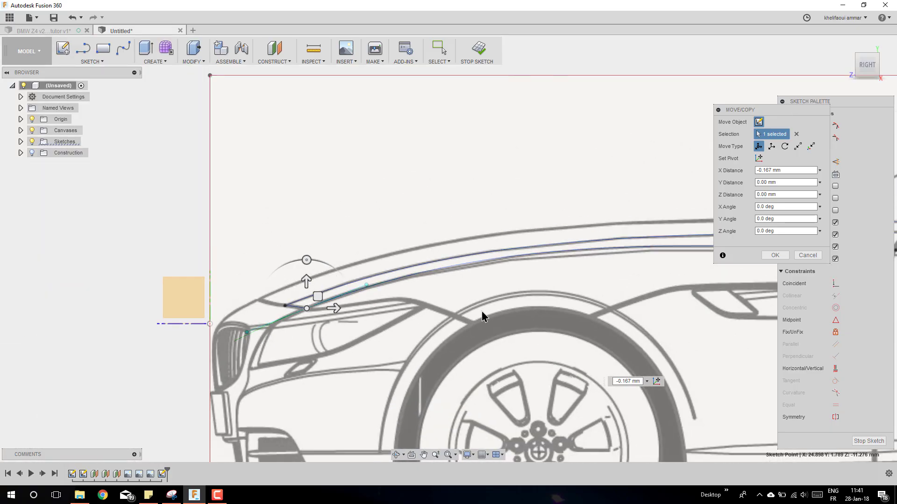
{"action": "scroll", "coordinate": [495, 309], "scroll_direction": "down", "scroll_amount": 2}
{"action": "scroll", "coordinate": [345, 329], "scroll_direction": "up", "scroll_amount": 3}
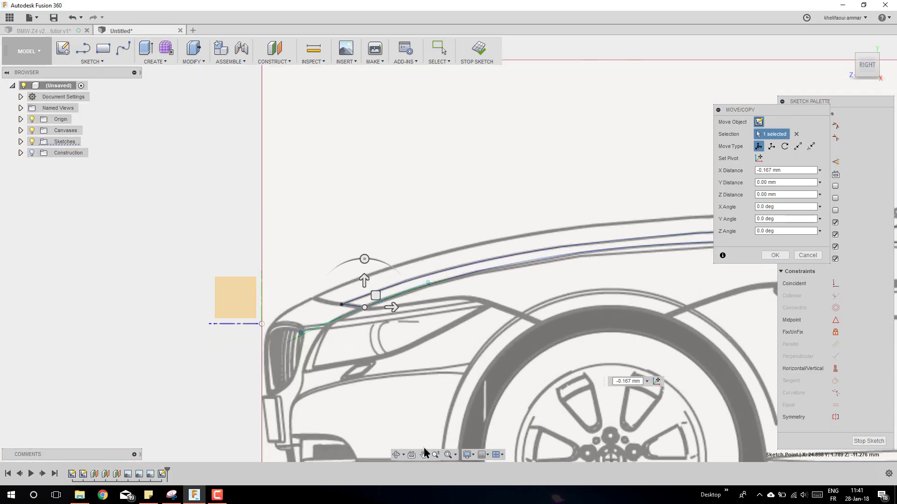
{"action": "scroll", "coordinate": [401, 280], "scroll_direction": "up", "scroll_amount": 5}
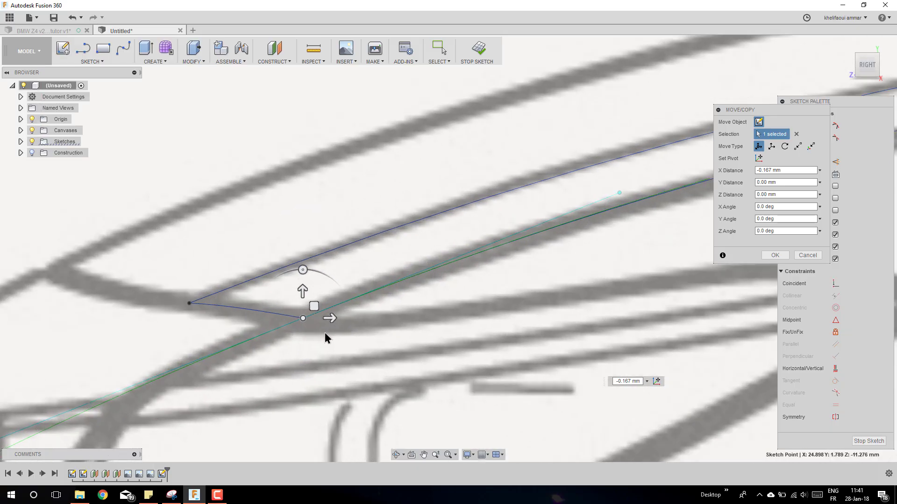
{"action": "scroll", "coordinate": [302, 315], "scroll_direction": "up", "scroll_amount": 2}
{"action": "scroll", "coordinate": [355, 334], "scroll_direction": "down", "scroll_amount": 6}
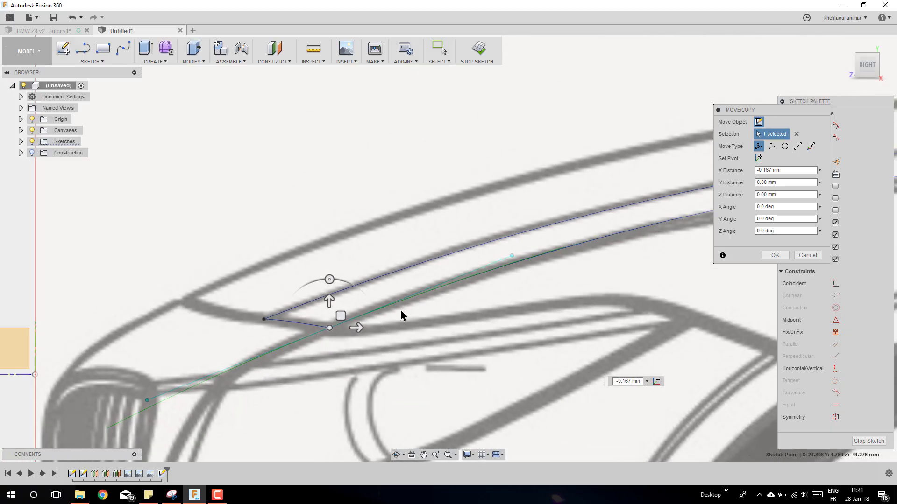
{"action": "key", "text": "Return"}
{"action": "scroll", "coordinate": [457, 310], "scroll_direction": "down", "scroll_amount": 3}
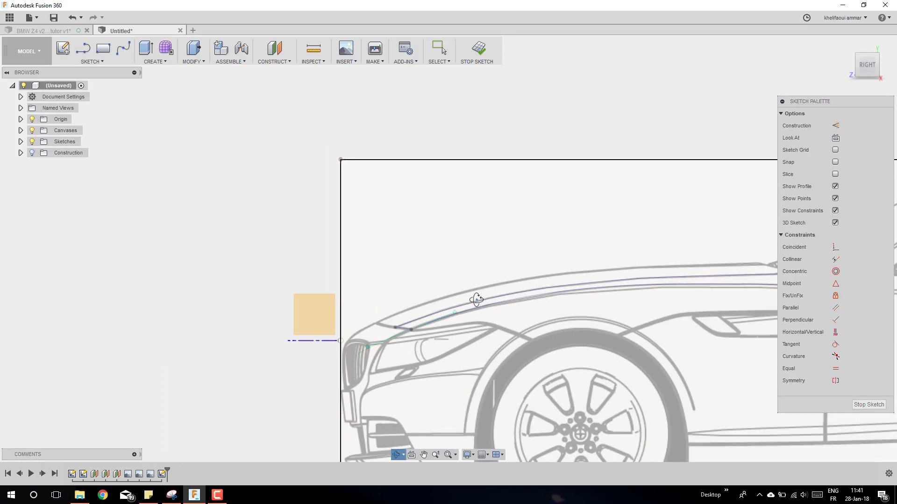
Orbit to a 3D view of the closed outline, stop the sketch, and open the workspace list
{"action": "scroll", "coordinate": [477, 299], "scroll_direction": "down", "scroll_amount": 3}
{"action": "mouse_move", "coordinate": [477, 300]}
{"action": "middle_mouse_down", "text": "shift"}
{"action": "mouse_move", "coordinate": [526, 329]}
{"action": "mouse_move", "coordinate": [592, 326]}
{"action": "middle_mouse_up", "text": "shift"}
{"action": "mouse_move", "coordinate": [426, 257]}
{"action": "middle_mouse_down", "text": "shift"}
{"action": "mouse_move", "coordinate": [439, 294]}
{"action": "mouse_move", "coordinate": [422, 282]}
{"action": "mouse_move", "coordinate": [378, 310]}
{"action": "middle_mouse_up", "text": "shift"}
{"action": "scroll", "coordinate": [379, 310], "scroll_direction": "up", "scroll_amount": 3}
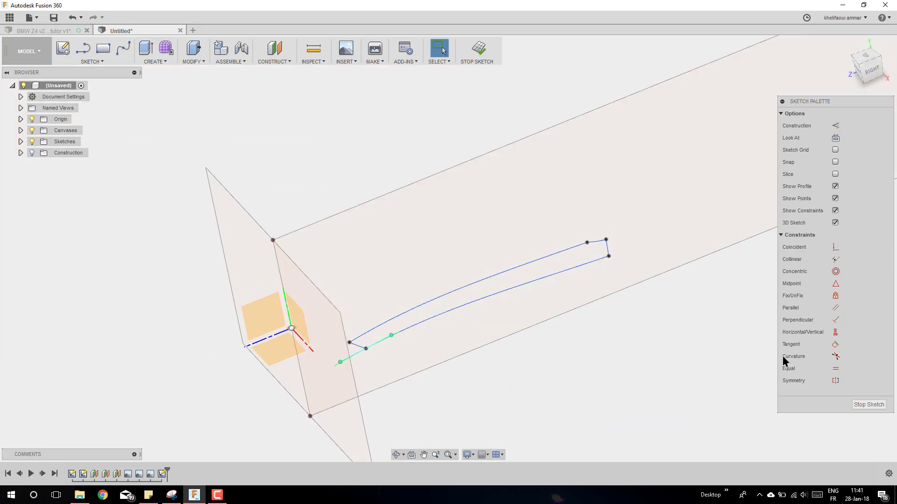
{"action": "left_click", "coordinate": [853, 404]}
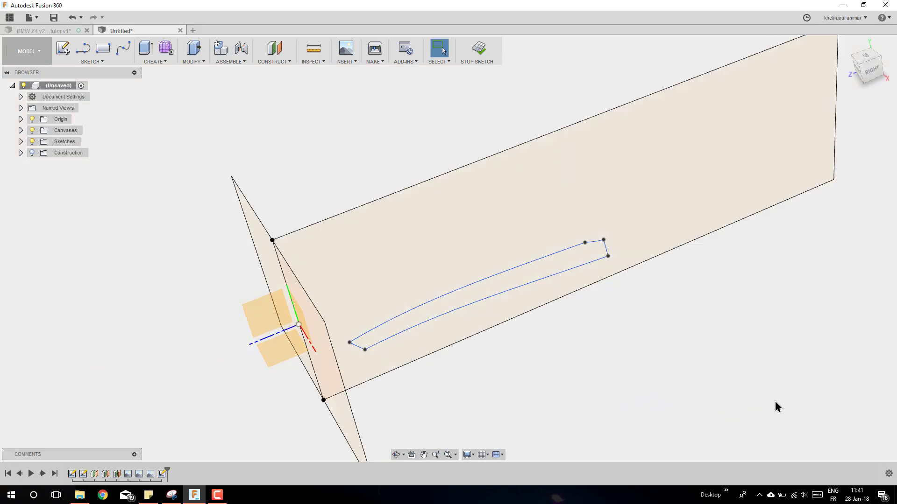
{"action": "left_click", "coordinate": [34, 54]}
In the PATCH workspace, fill the closed headlight outline with a new patch surface body
{"action": "left_click", "coordinate": [18, 89]}
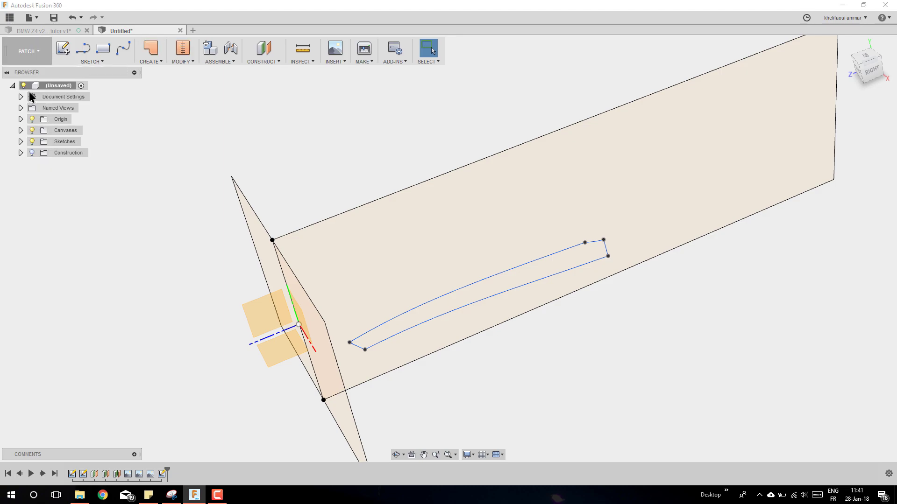
{"action": "mouse_move", "coordinate": [354, 210]}
{"action": "middle_mouse_down", "text": "shift"}
{"action": "mouse_move", "coordinate": [305, 214]}
{"action": "mouse_move", "coordinate": [362, 211]}
{"action": "middle_mouse_up", "text": "shift"}
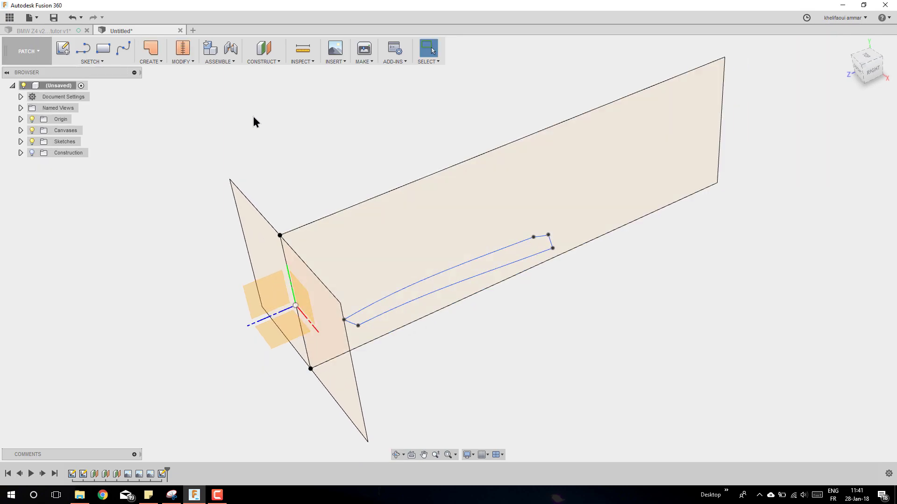
{"action": "left_click", "coordinate": [153, 49]}
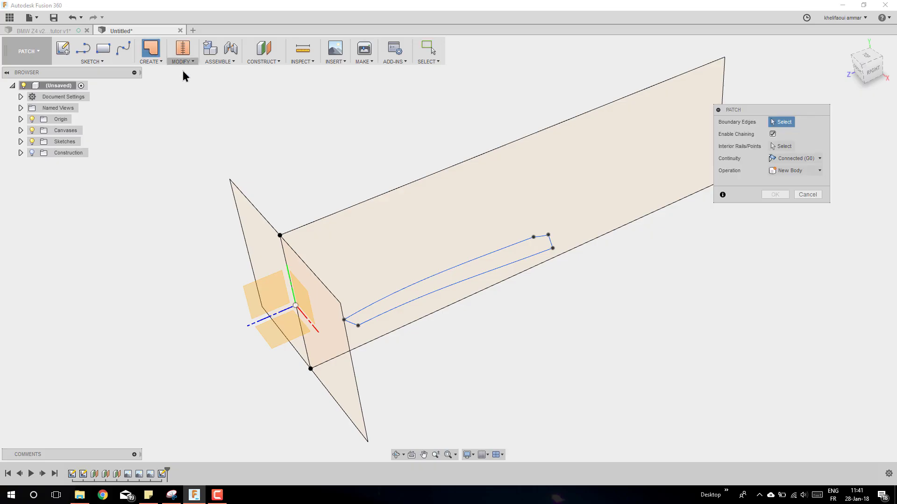
{"action": "scroll", "coordinate": [390, 298], "scroll_direction": "up", "scroll_amount": 3}
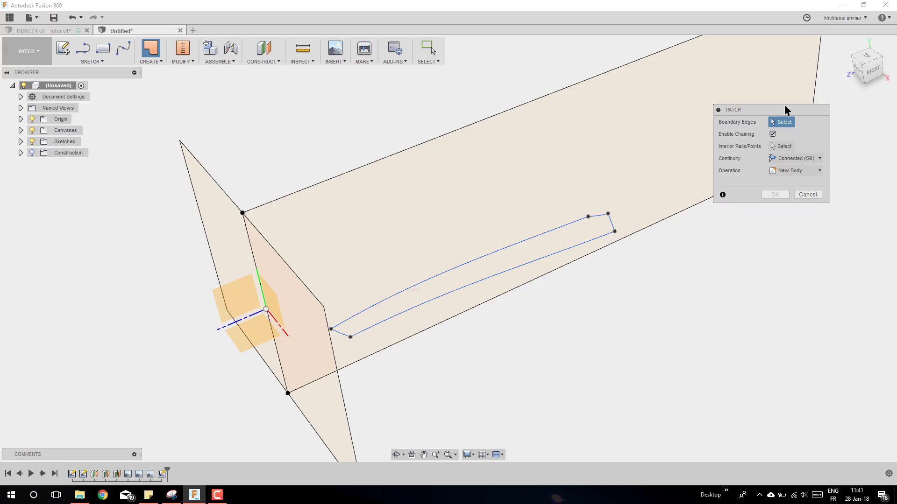
{"action": "left_click", "coordinate": [551, 255]}
{"action": "left_click", "coordinate": [775, 195]}
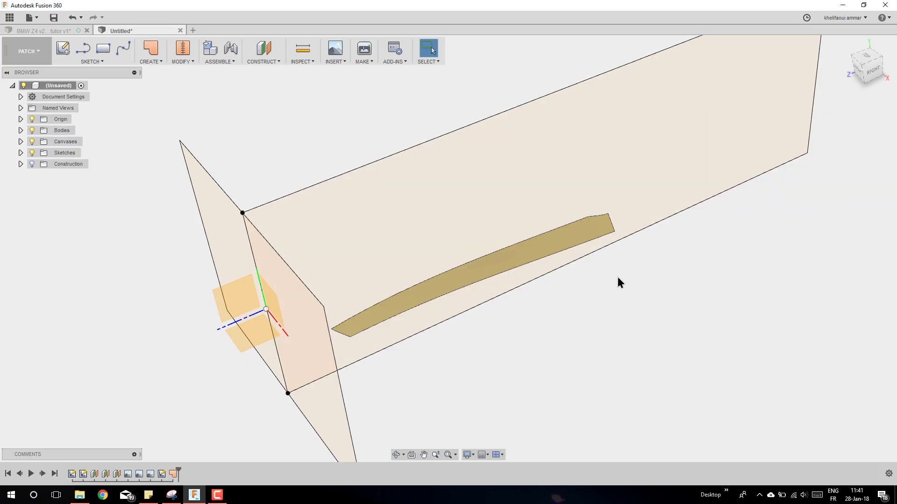
{"action": "middle_click_drag", "start_coordinate": [618, 282], "coordinate": [597, 317], "text": "shift"}
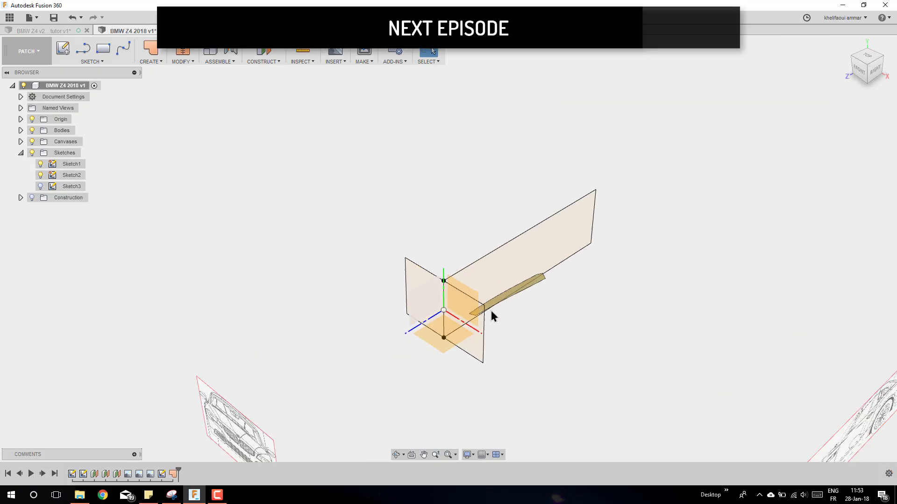
Save the BMW Z4 2018 design as version 2 with a description
{"action": "left_click", "coordinate": [444, 241]}
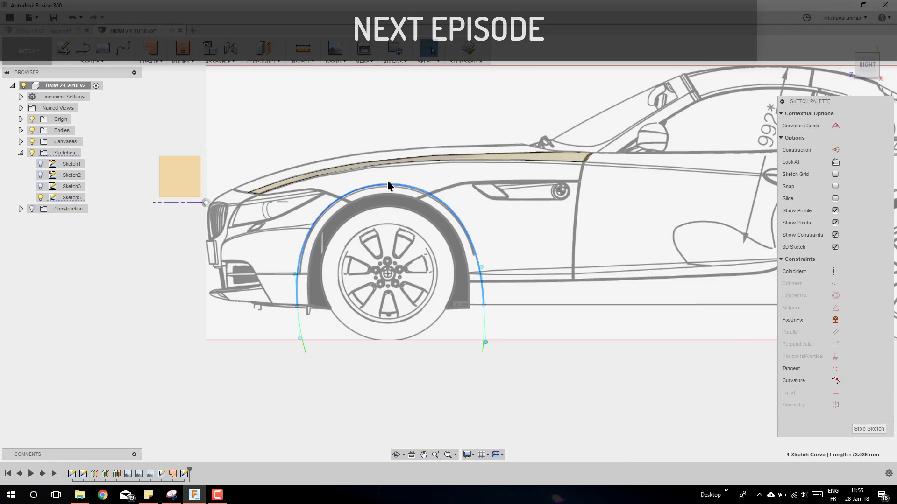
{"action": "scroll", "coordinate": [386, 184], "scroll_direction": "up", "scroll_amount": 10}
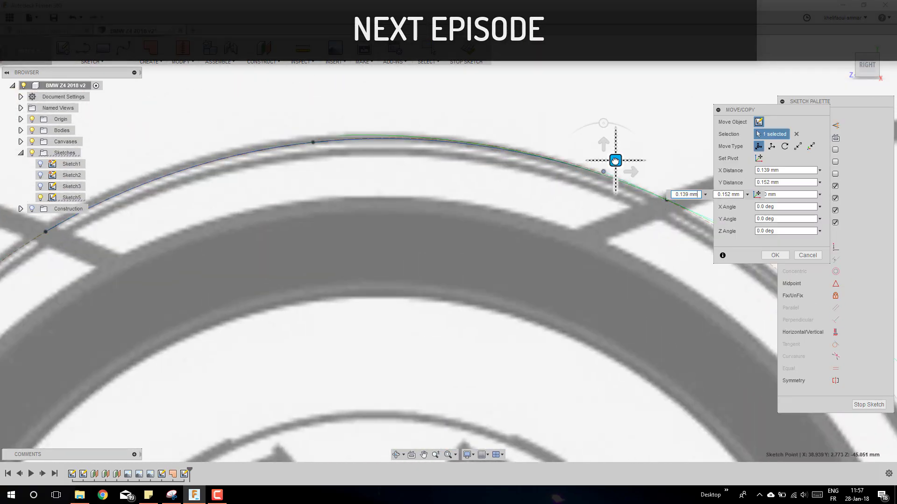
{"action": "scroll", "coordinate": [615, 161], "scroll_direction": "down", "scroll_amount": 5}
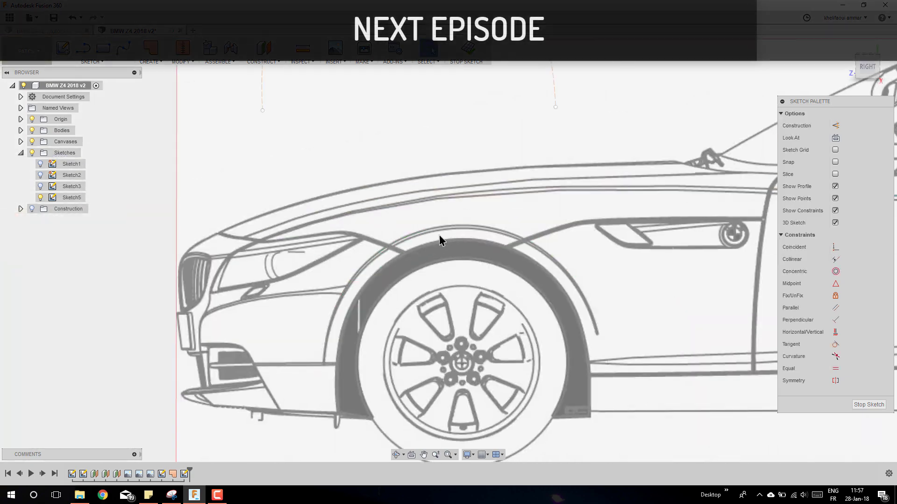